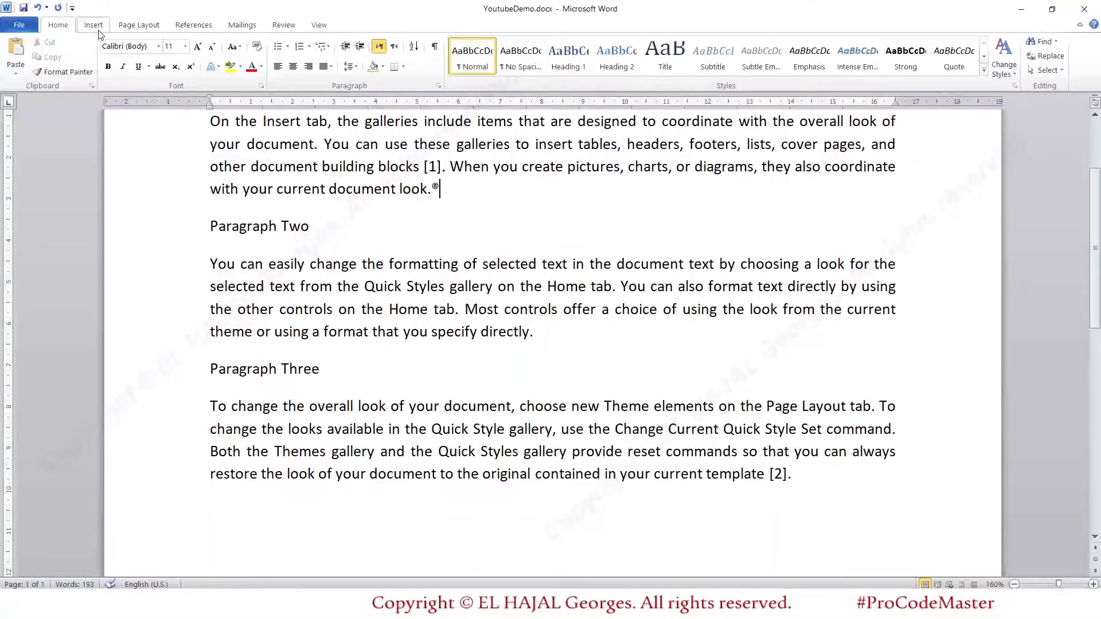
Insert a table with 5 columns and 2 rows below the first paragraph, keeping the automatic fixed column width.
{"action": "left_click", "coordinate": [147, 51]}
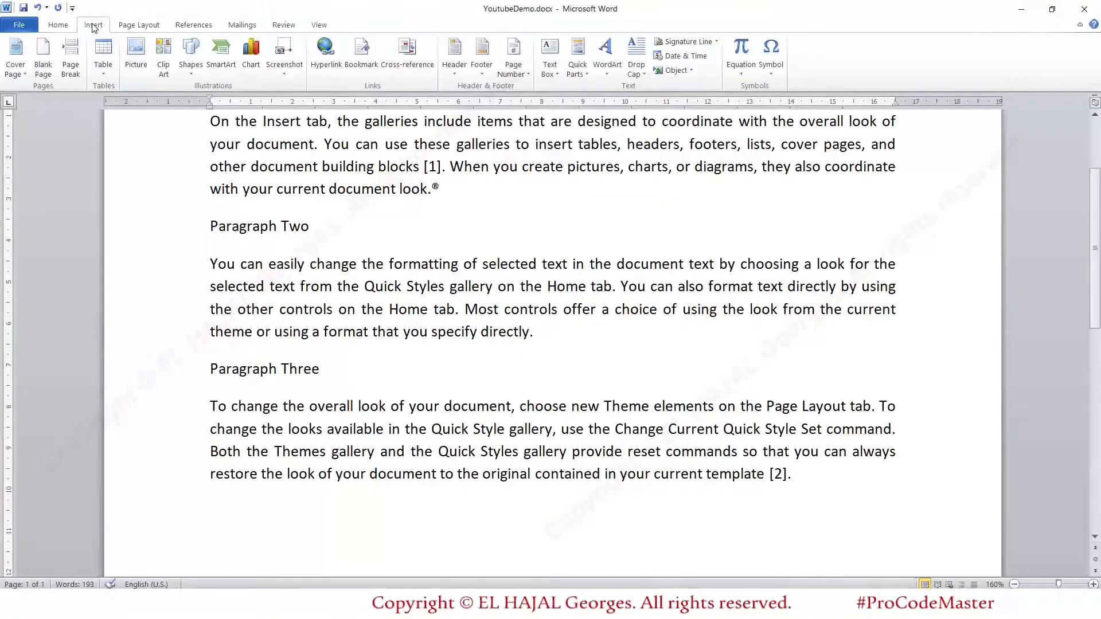
{"action": "left_click", "coordinate": [105, 61]}
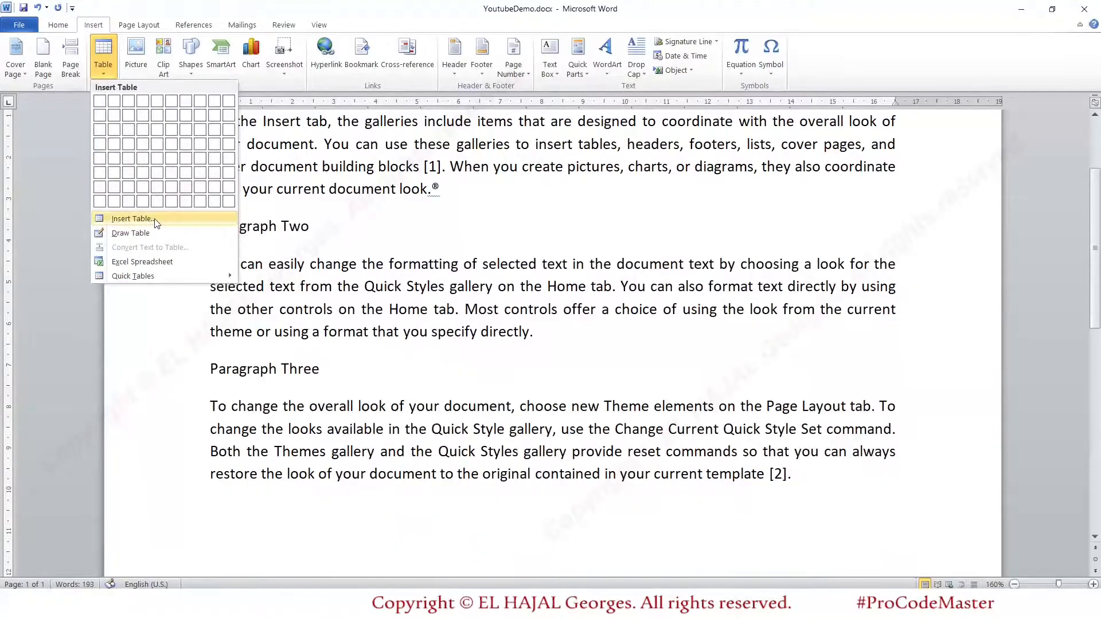
{"action": "left_click", "coordinate": [154, 221]}
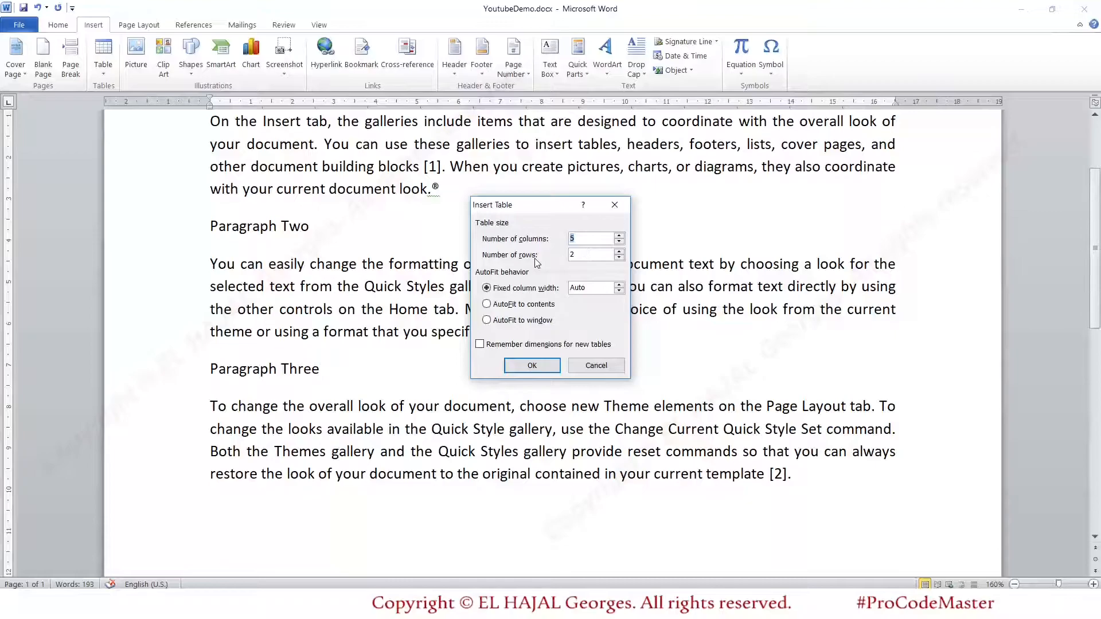
{"action": "left_click", "coordinate": [548, 370]}
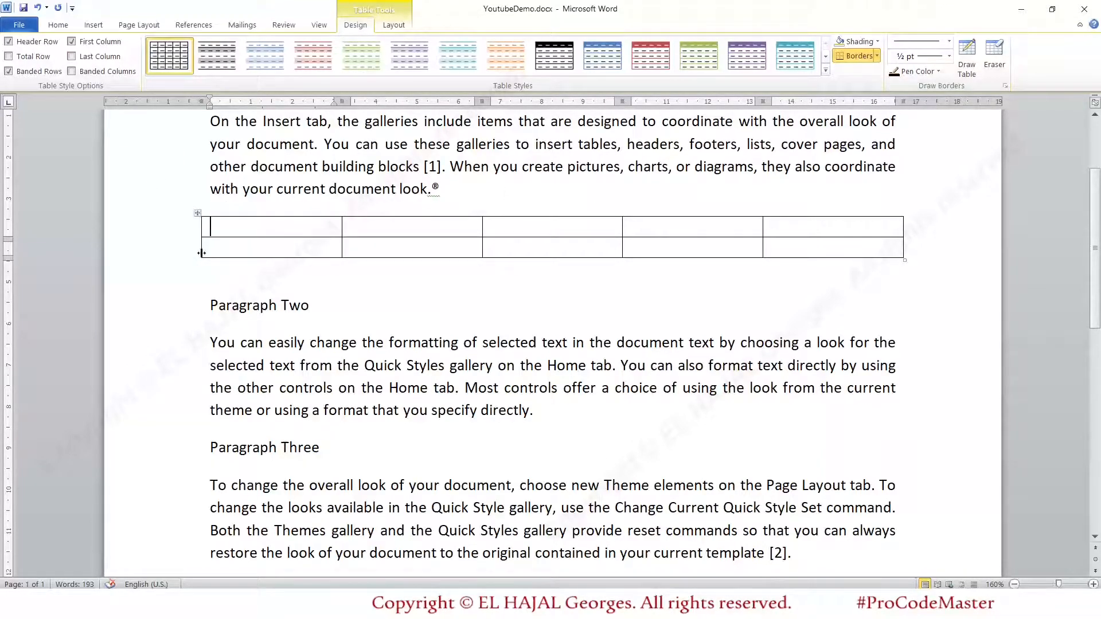
Try the table style with a solid black header row on the whole table, and switch back to the plain grid style.
{"action": "left_click", "coordinate": [224, 305]}
{"action": "left_click", "coordinate": [233, 230]}
{"action": "left_click", "coordinate": [198, 216]}
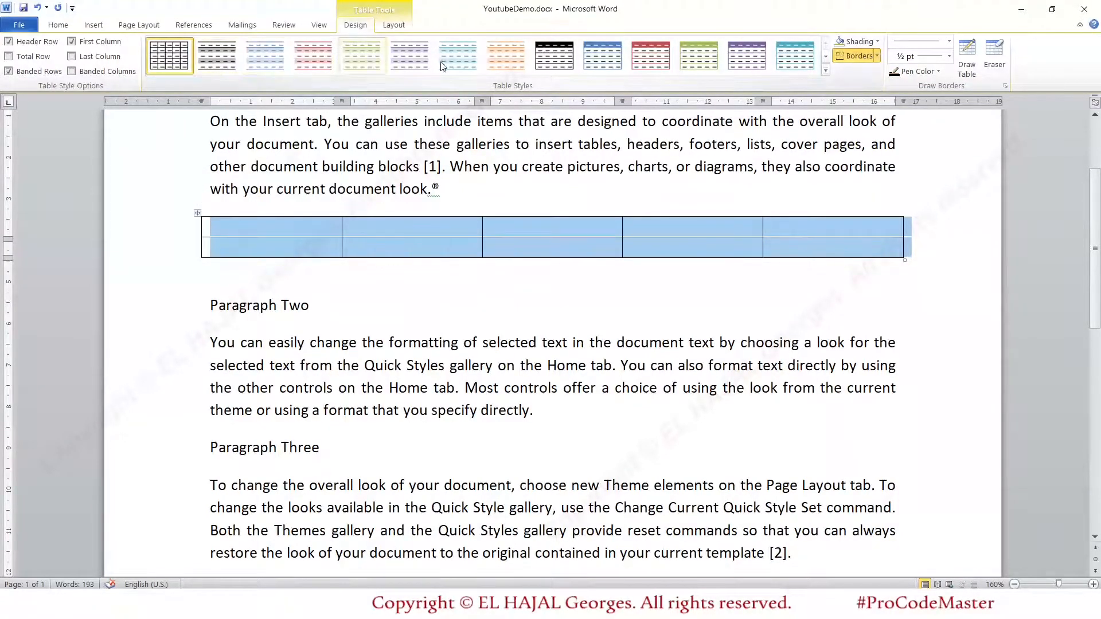
{"action": "left_click", "coordinate": [554, 55]}
{"action": "left_click", "coordinate": [522, 251]}
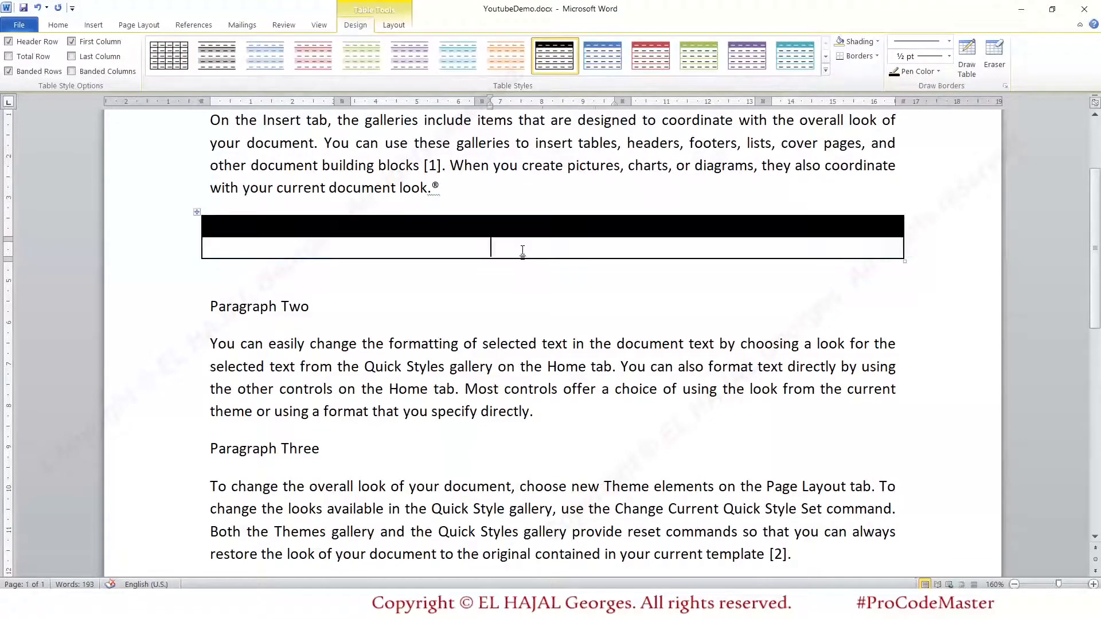
{"action": "left_click", "coordinate": [169, 55]}
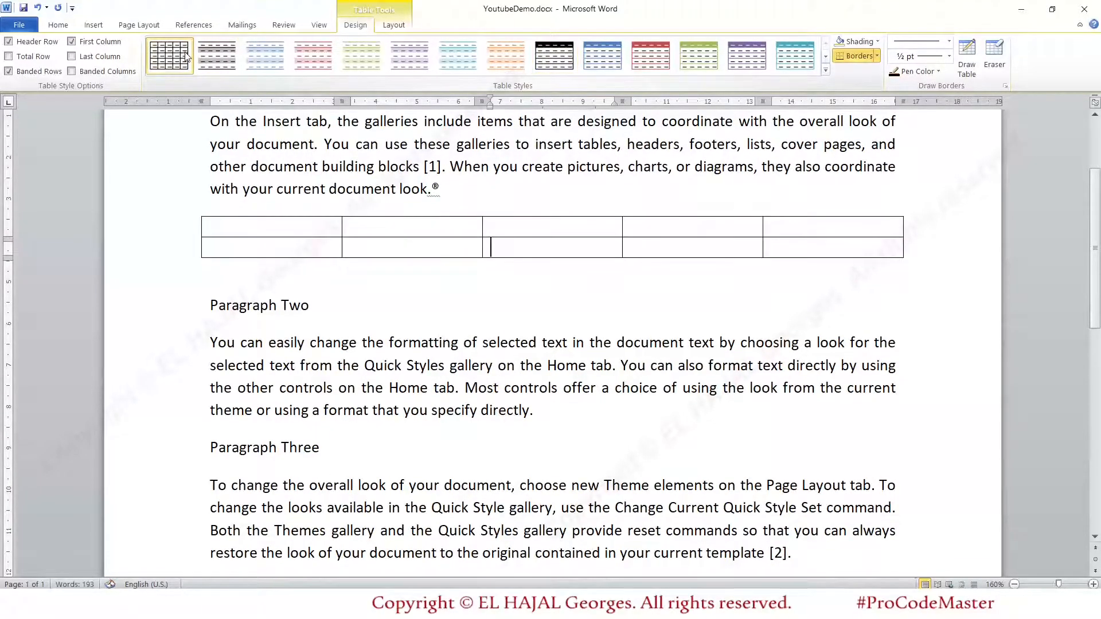
{"action": "left_click", "coordinate": [873, 40]}
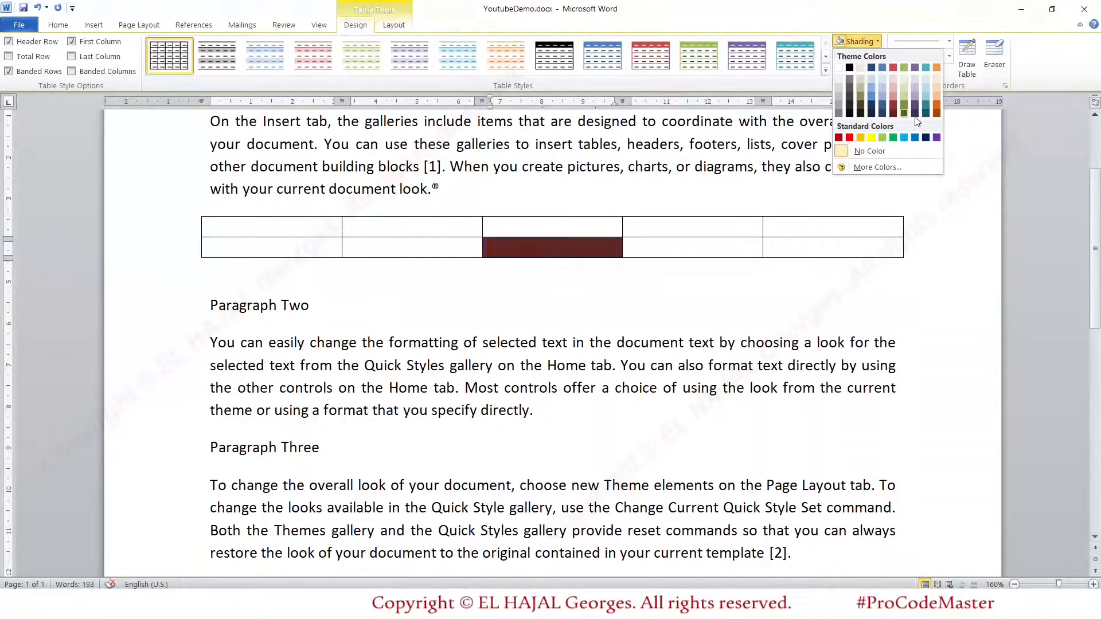
{"action": "left_click", "coordinate": [879, 44]}
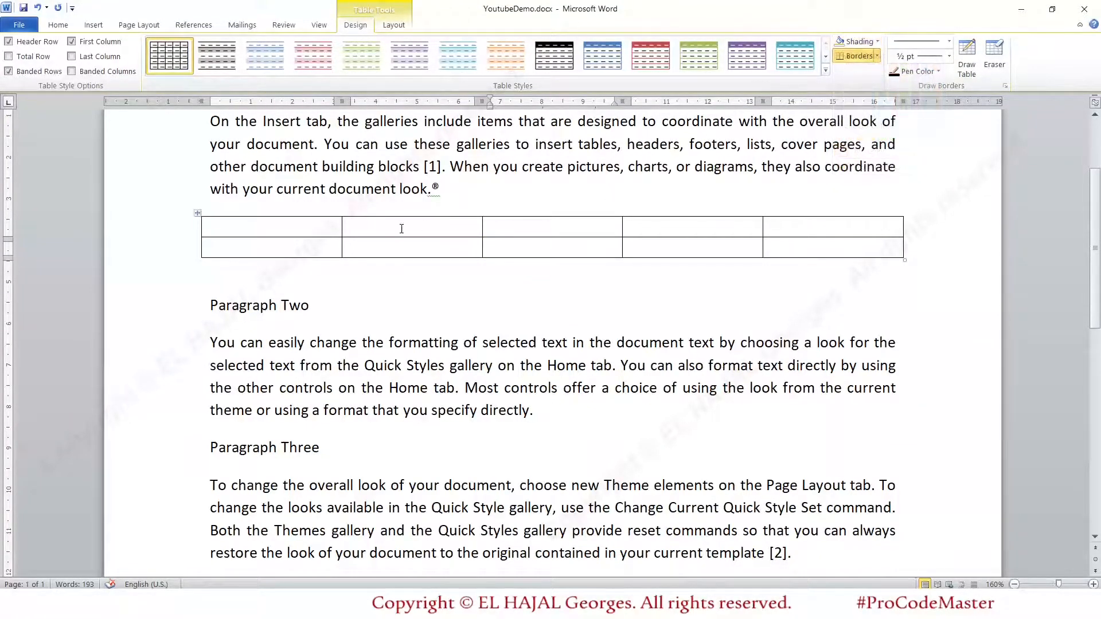
Remove all borders from the whole table, and undo the border removal.
{"action": "left_click_drag", "start_coordinate": [206, 224], "coordinate": [835, 239]}
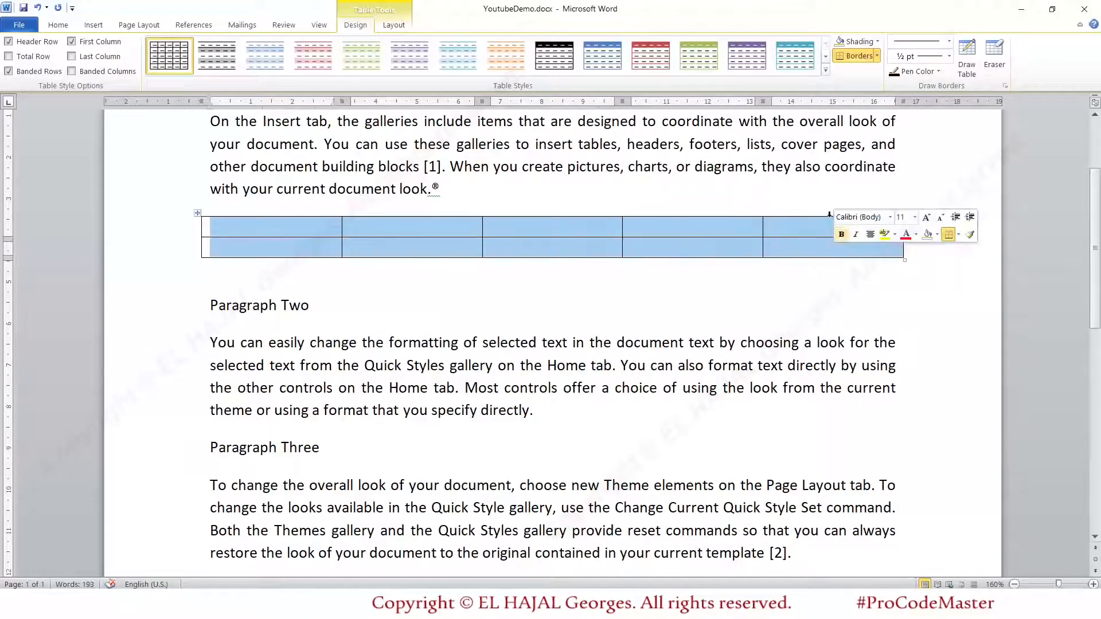
{"action": "left_click", "coordinate": [877, 56]}
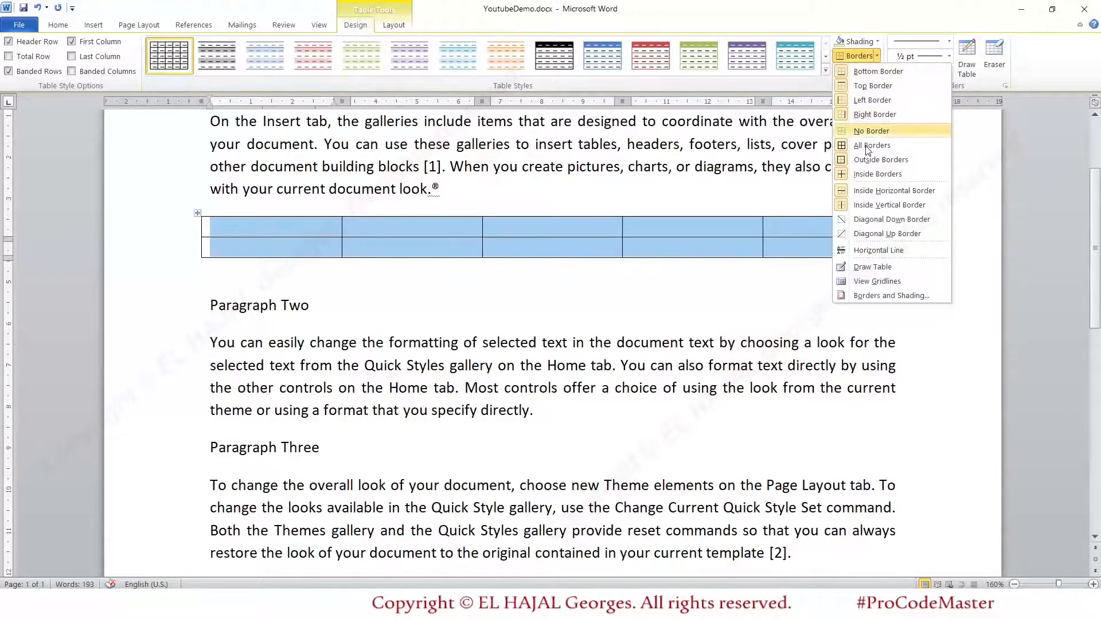
{"action": "left_click", "coordinate": [860, 131]}
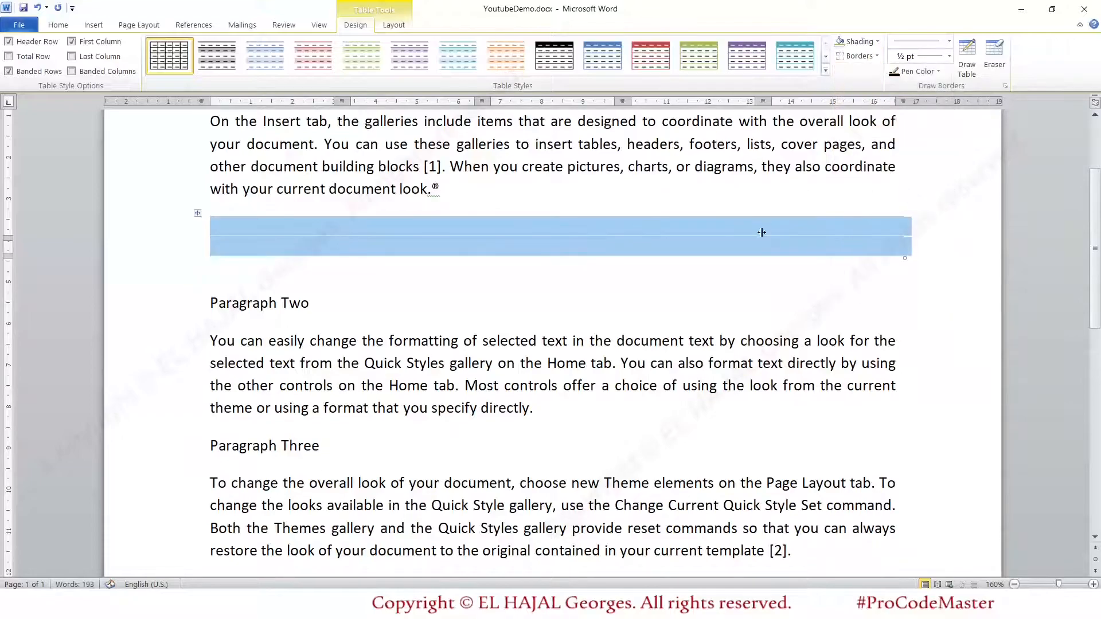
{"action": "left_click", "coordinate": [758, 240]}
{"action": "left_click", "coordinate": [393, 250]}
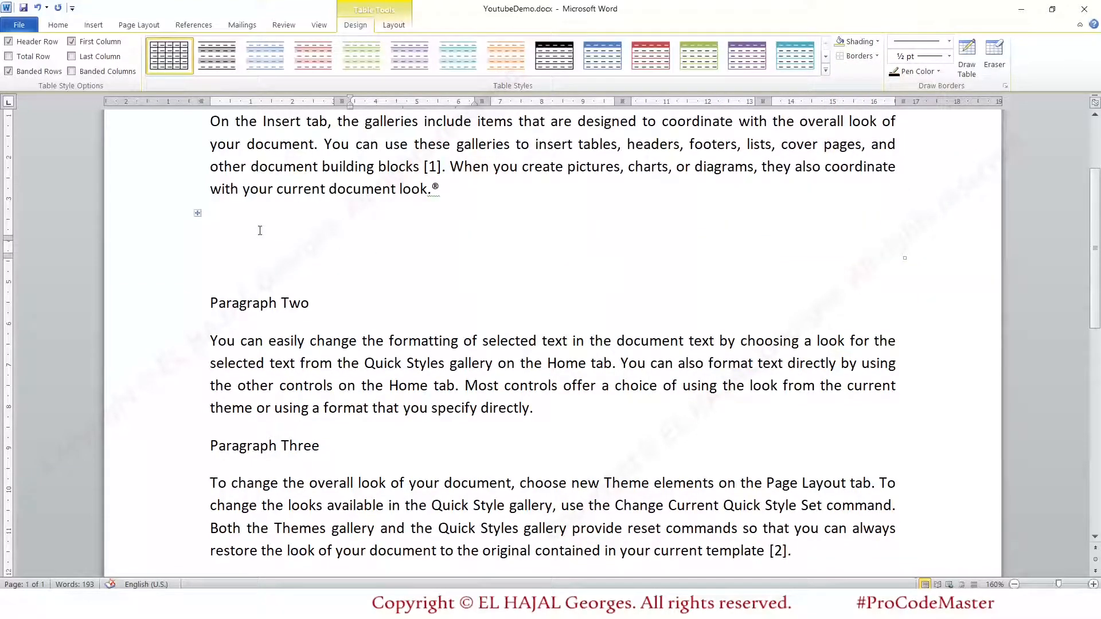
{"action": "key", "text": "ctrl+z"}
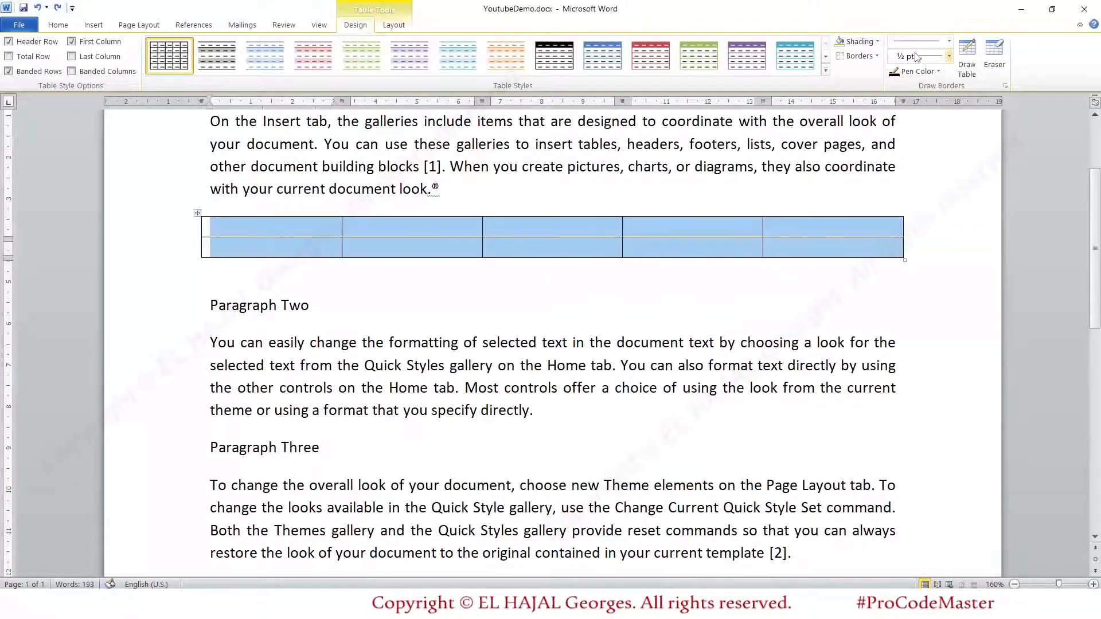
Apply a thick line style with 6 pt weight to all borders of the selected table.
{"action": "left_click", "coordinate": [949, 42]}
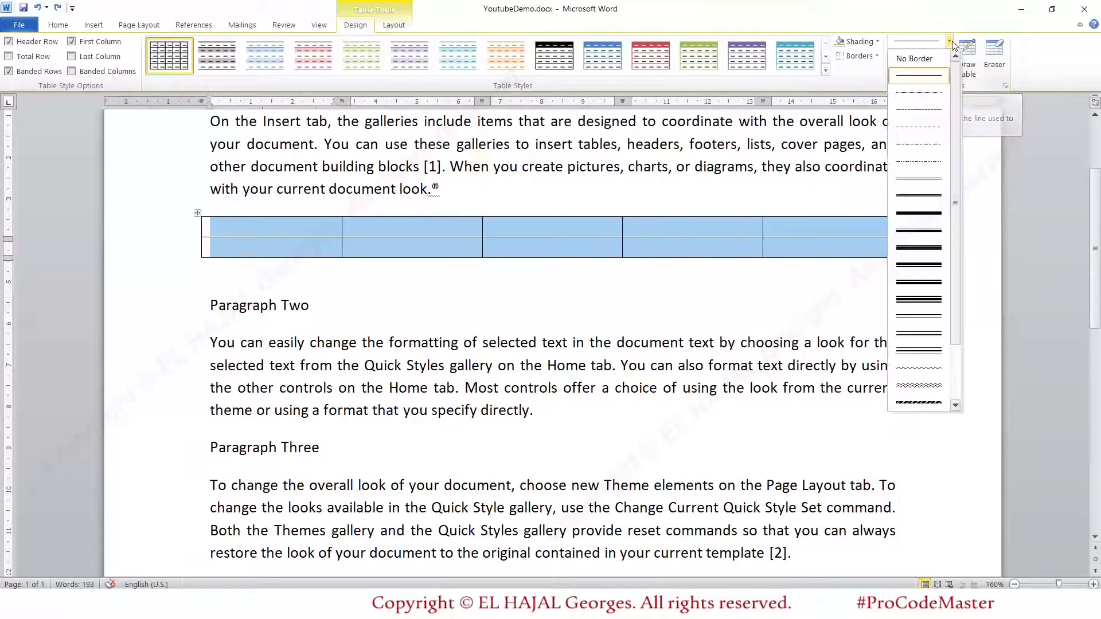
{"action": "left_click", "coordinate": [927, 214]}
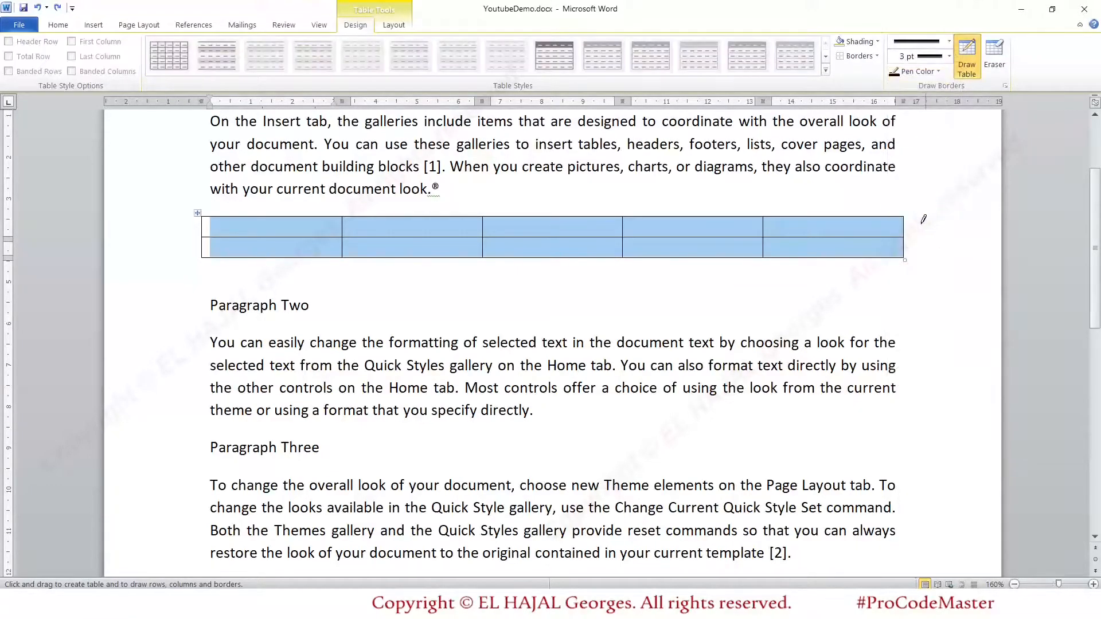
{"action": "left_click", "coordinate": [950, 57]}
{"action": "left_click", "coordinate": [940, 143]}
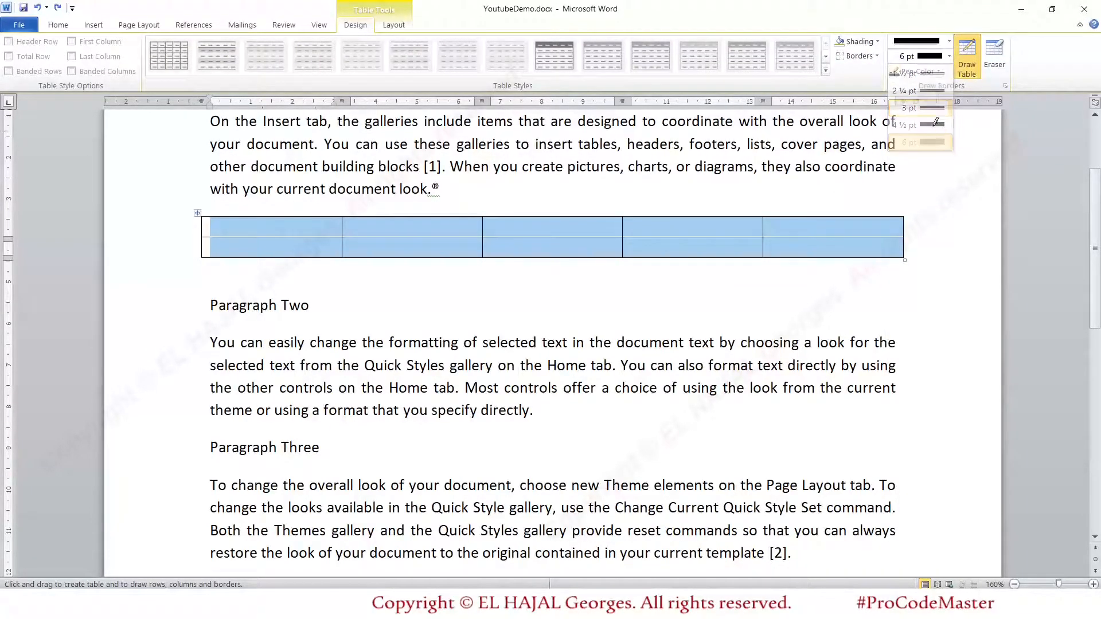
{"action": "left_click", "coordinate": [876, 55]}
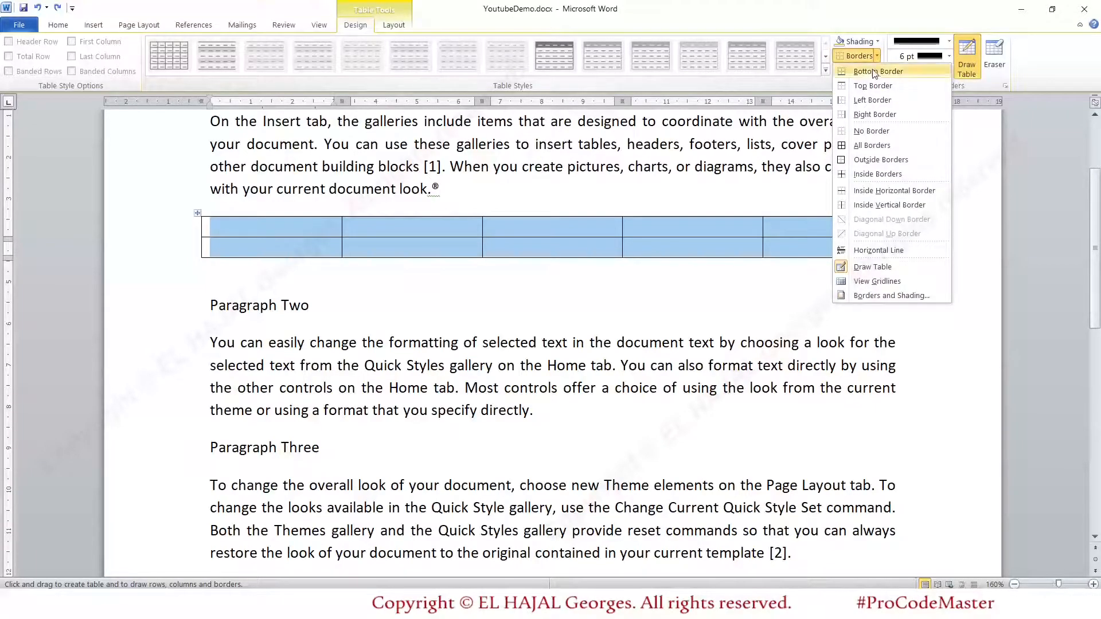
{"action": "left_click", "coordinate": [868, 145]}
{"action": "left_click", "coordinate": [869, 309]}
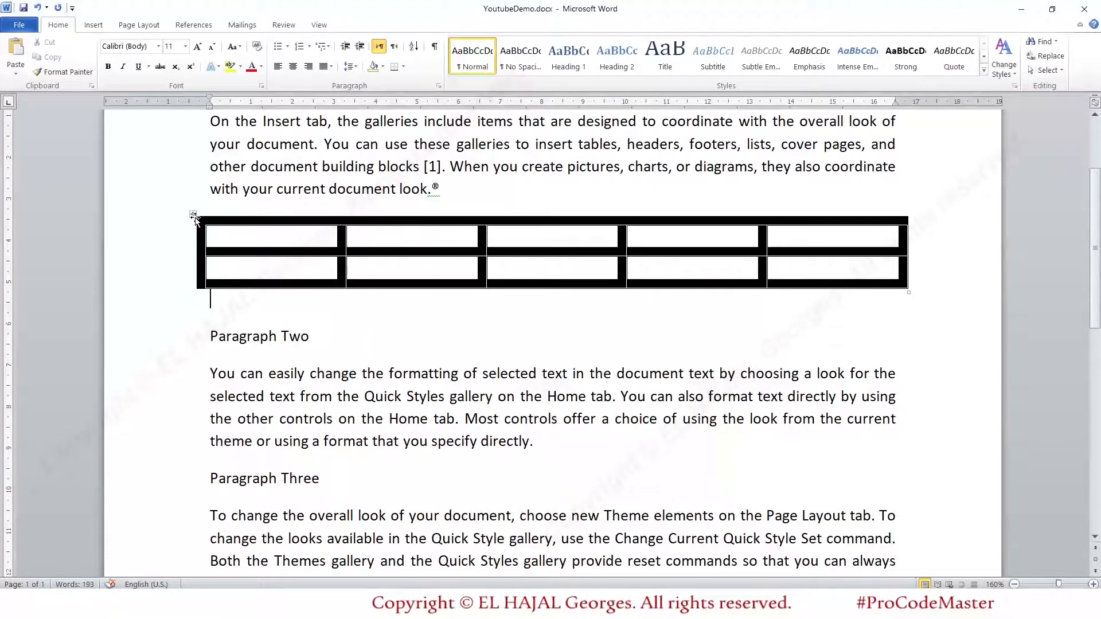
Erase the partition between the third and fourth cells of the first row and between the first two cells of the second row.
{"action": "left_click", "coordinate": [194, 214]}
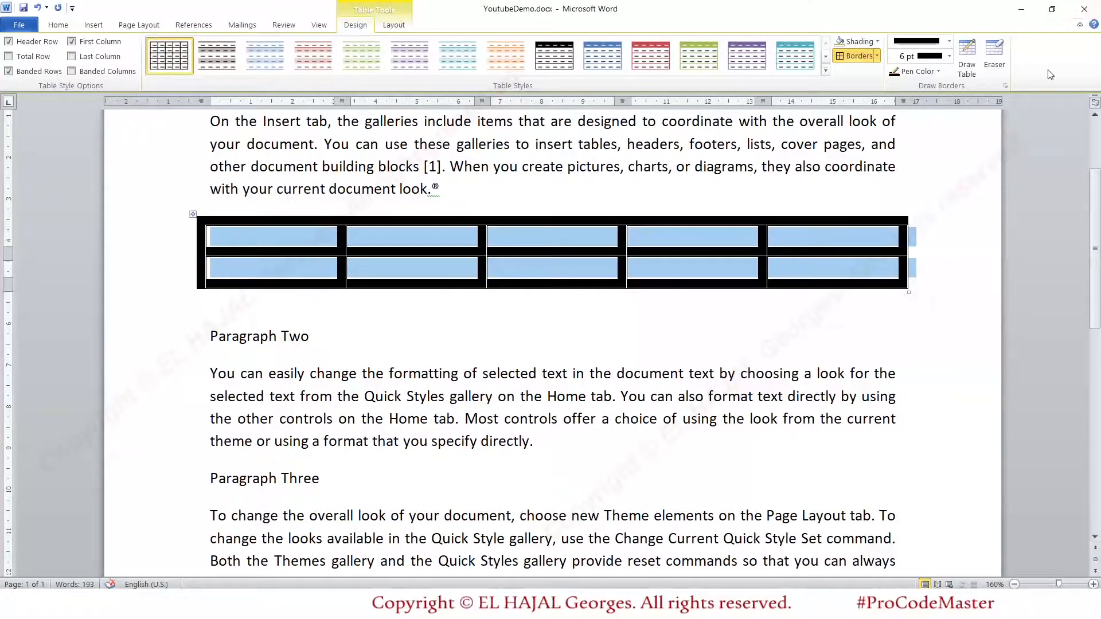
{"action": "left_click", "coordinate": [994, 57]}
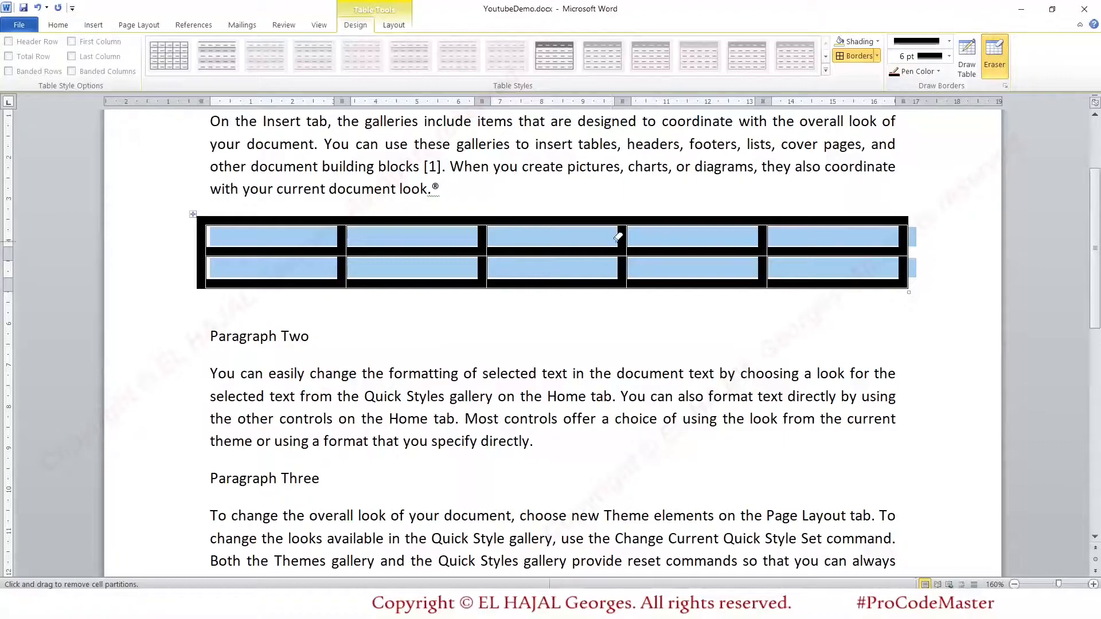
{"action": "left_click_drag", "start_coordinate": [624, 236], "coordinate": [623, 248]}
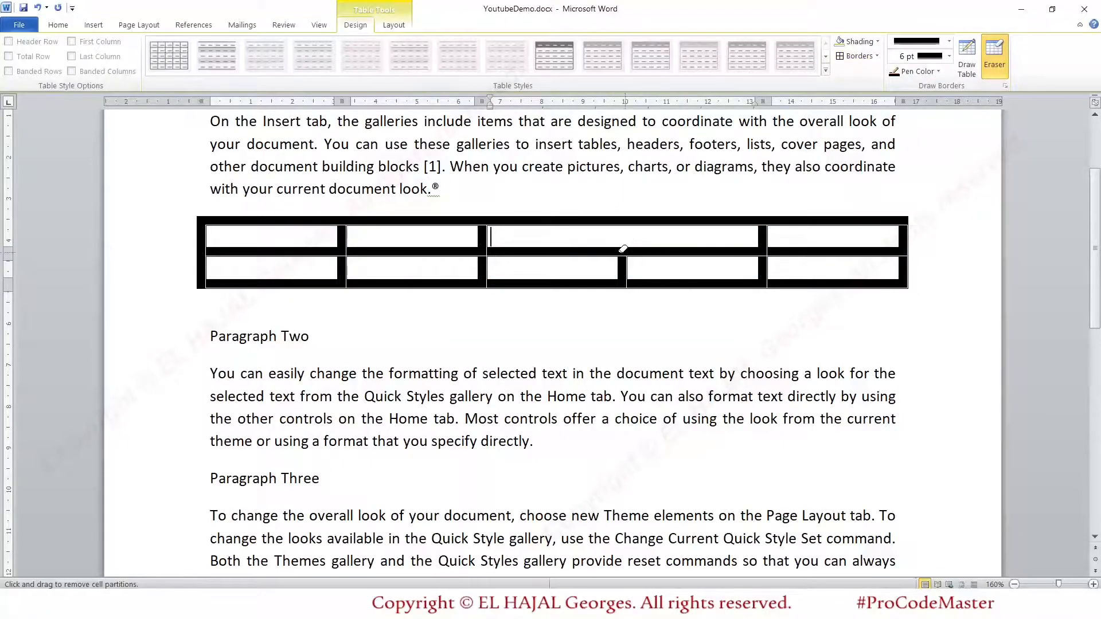
{"action": "left_click", "coordinate": [346, 266]}
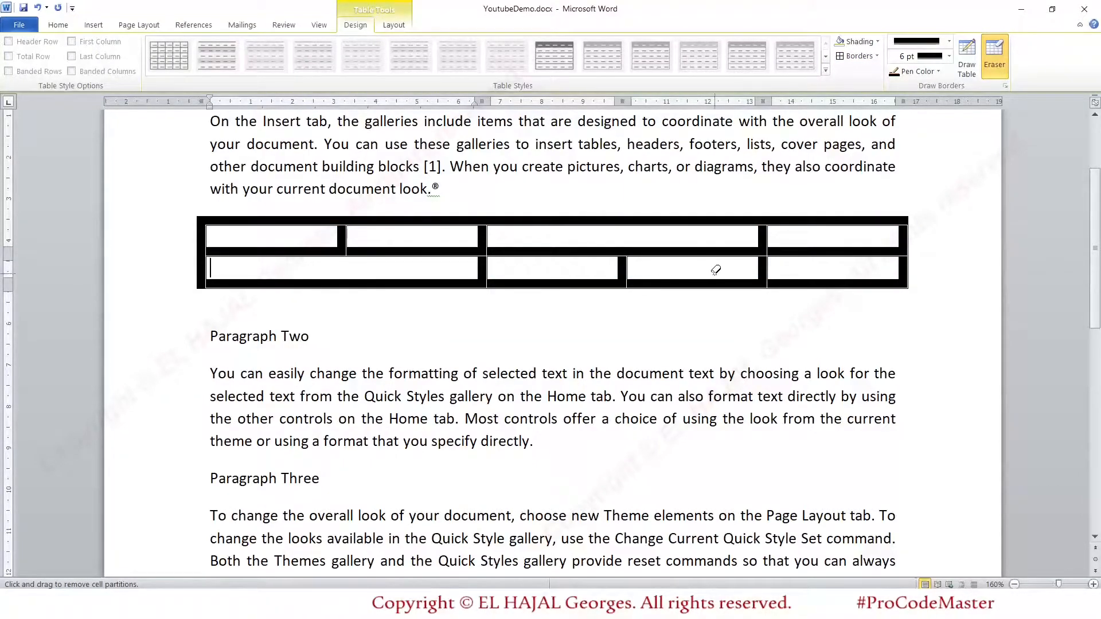
Draw one vertical partition in the second row's last cell and two in the cell before it, and end table drawing.
{"action": "left_click", "coordinate": [973, 51]}
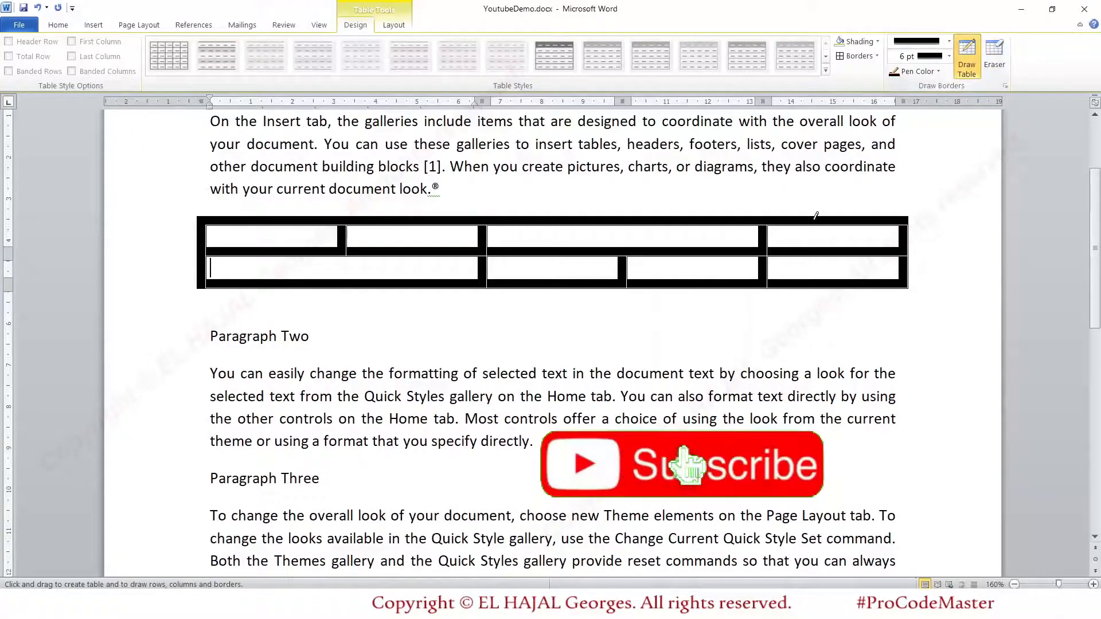
{"action": "left_click_drag", "start_coordinate": [833, 252], "coordinate": [833, 284]}
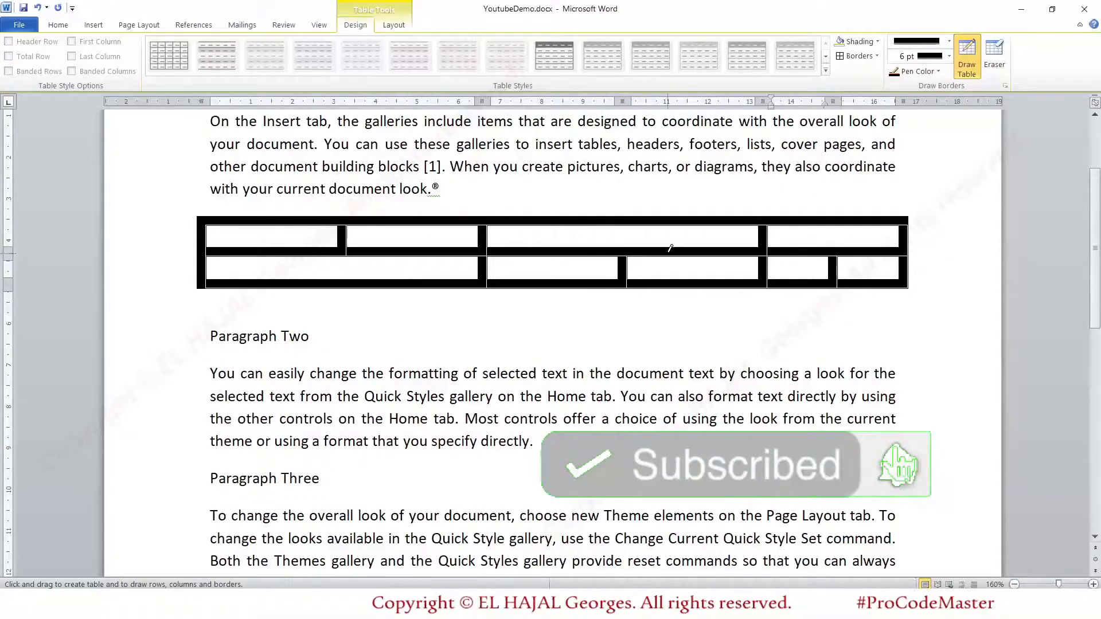
{"action": "mouse_move", "coordinate": [682, 256]}
{"action": "left_mouse_down"}
{"action": "mouse_move", "coordinate": [682, 284]}
{"action": "mouse_move", "coordinate": [719, 285]}
{"action": "left_mouse_up"}
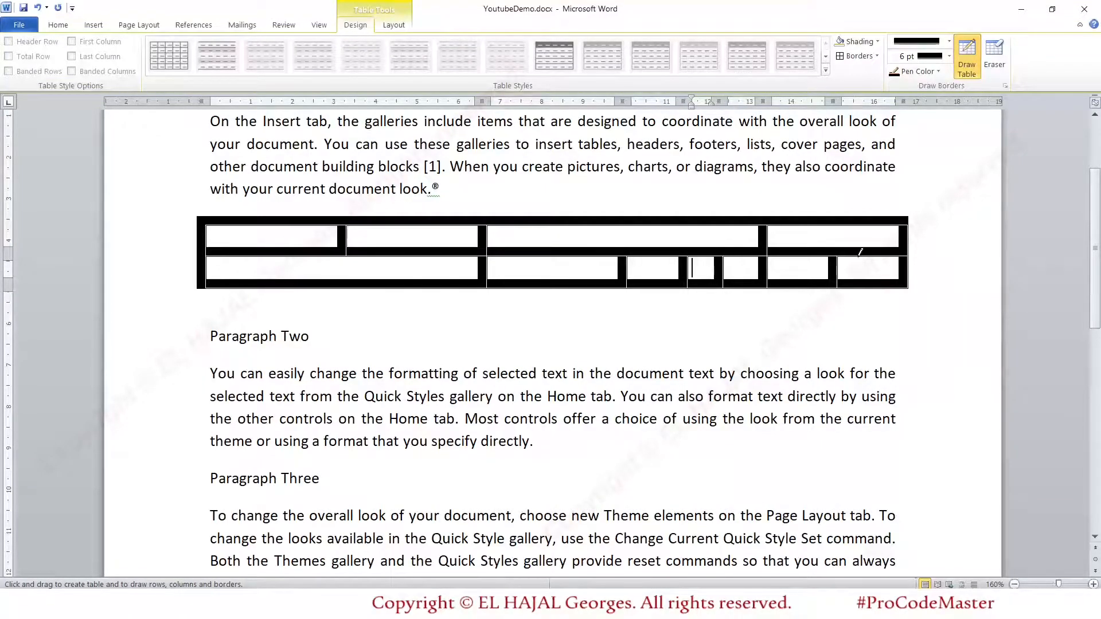
{"action": "left_click", "coordinate": [975, 55]}
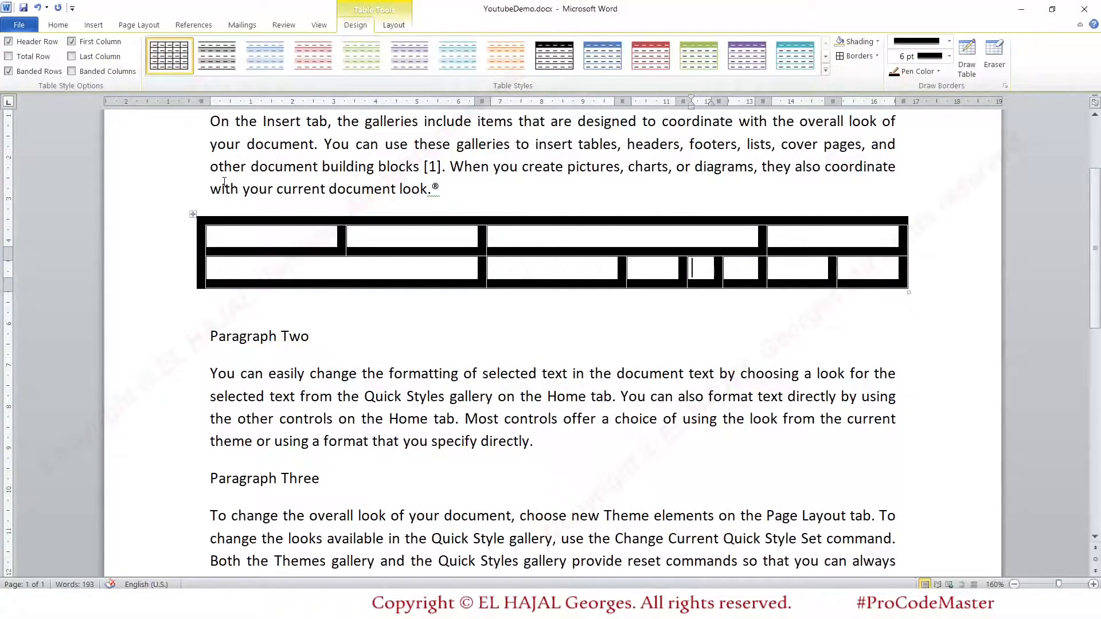
Insert a row above the table's second row and another row directly below the new one.
{"action": "left_click", "coordinate": [394, 26]}
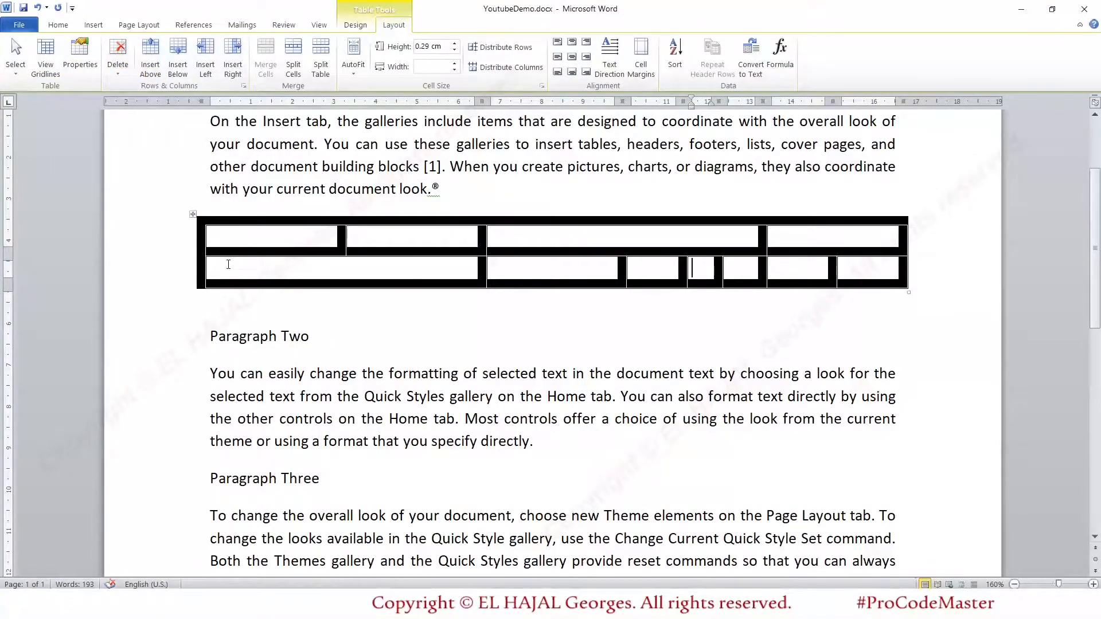
{"action": "left_click", "coordinate": [154, 59]}
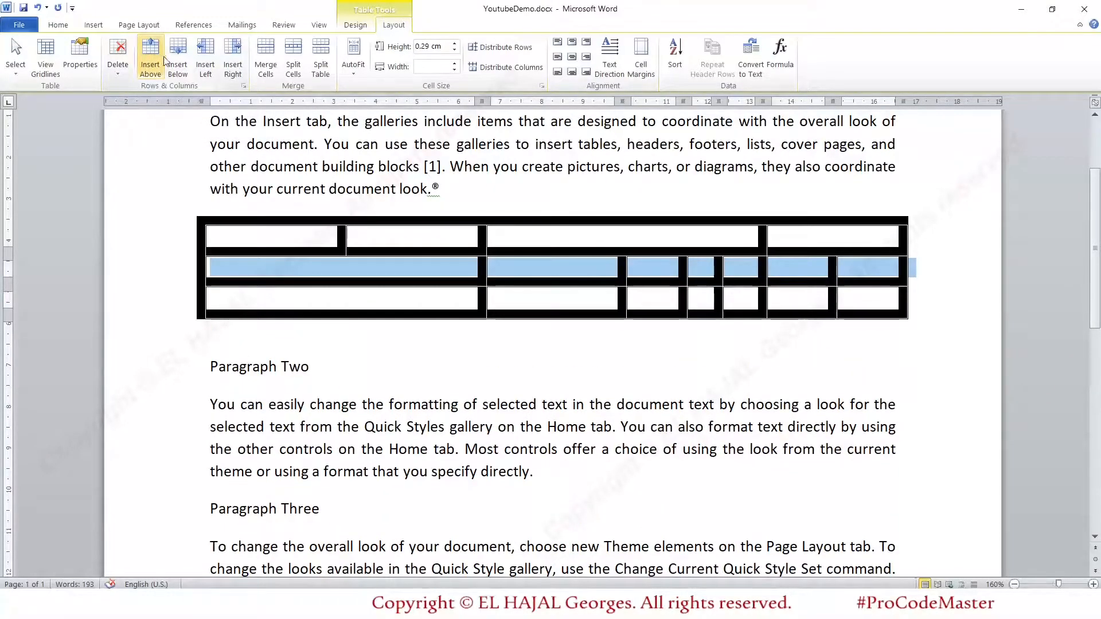
{"action": "left_click", "coordinate": [176, 60]}
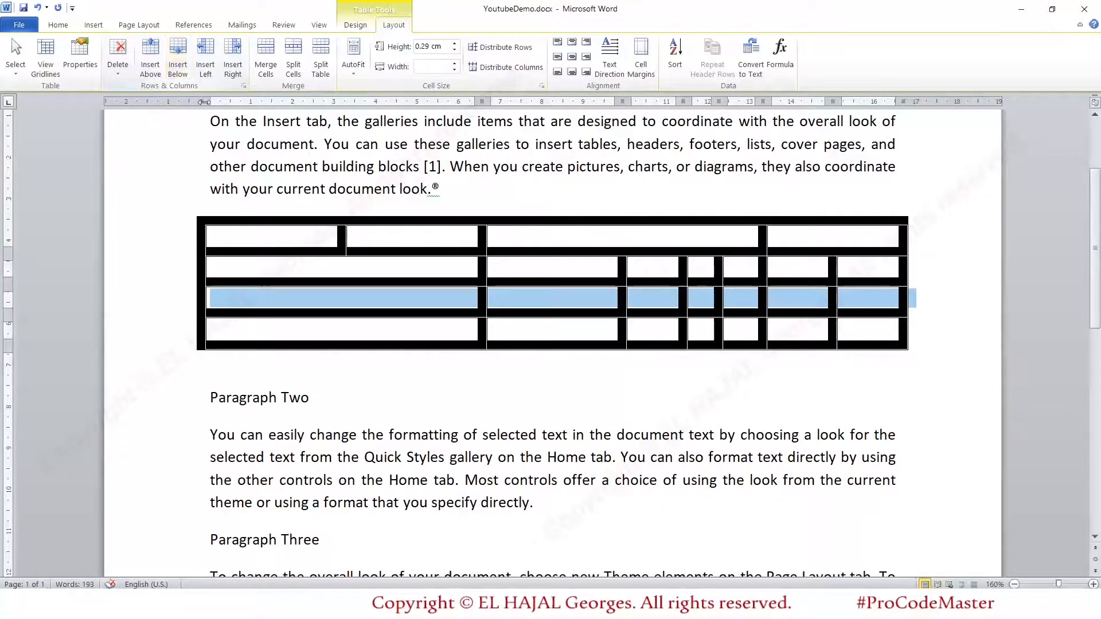
Insert a column to the left of the second row's second cell, and another column to the right of the new one.
{"action": "left_click", "coordinate": [517, 269]}
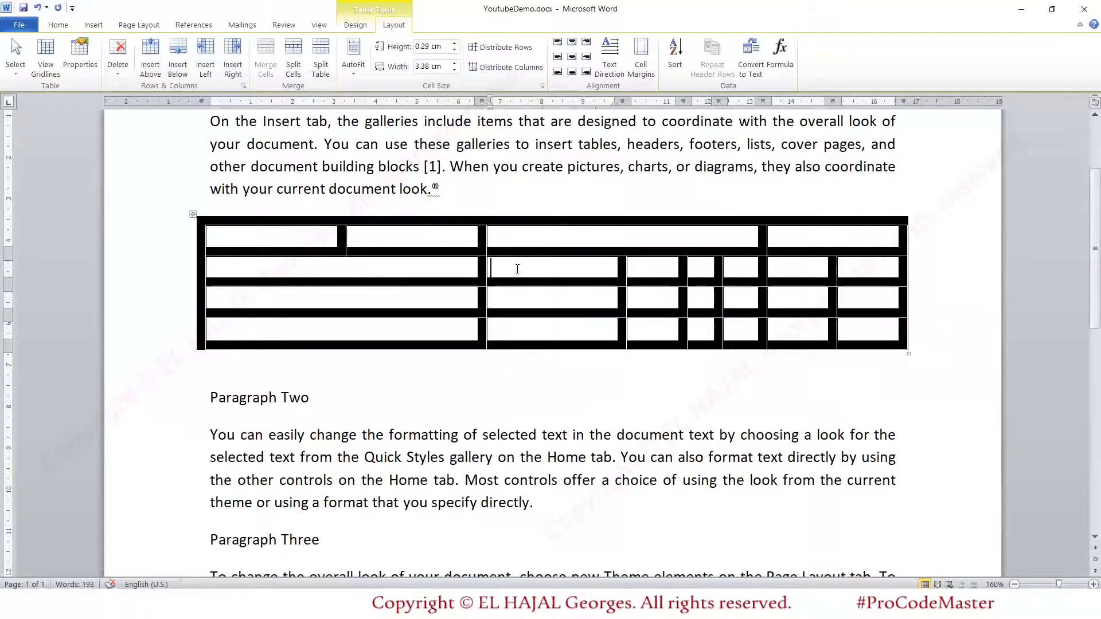
{"action": "left_click", "coordinate": [206, 60]}
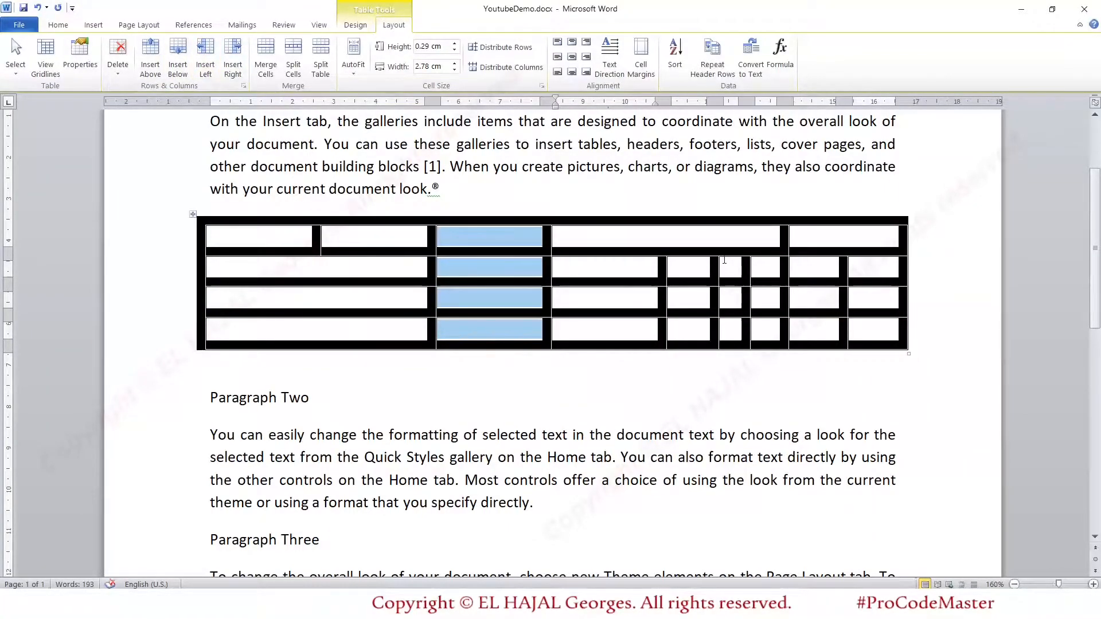
{"action": "left_click", "coordinate": [815, 238]}
{"action": "left_click", "coordinate": [463, 241]}
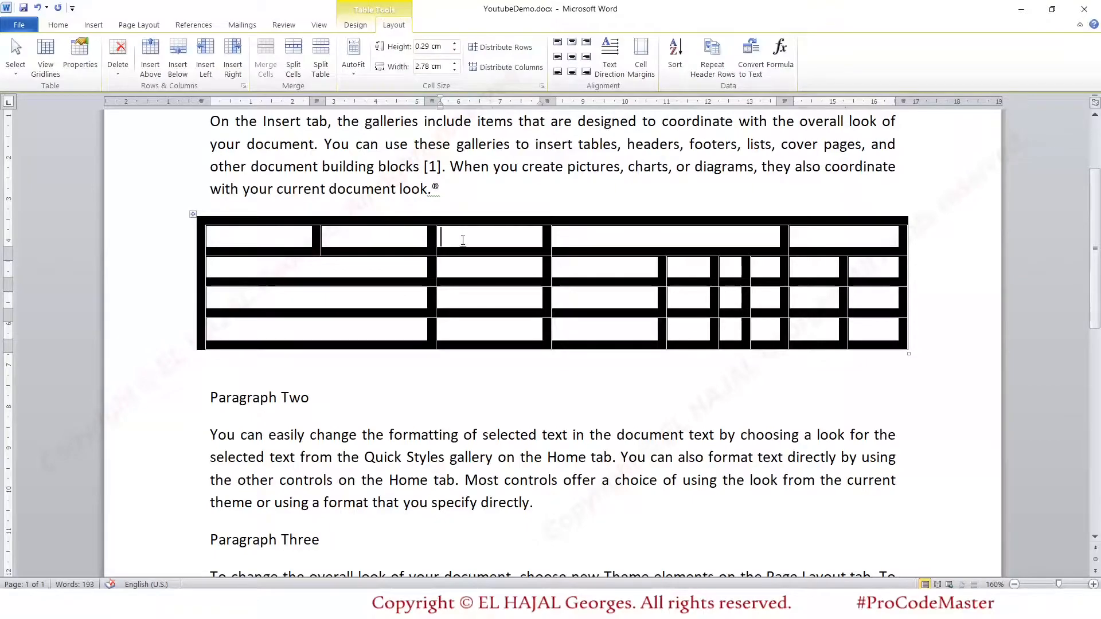
{"action": "left_click", "coordinate": [233, 55]}
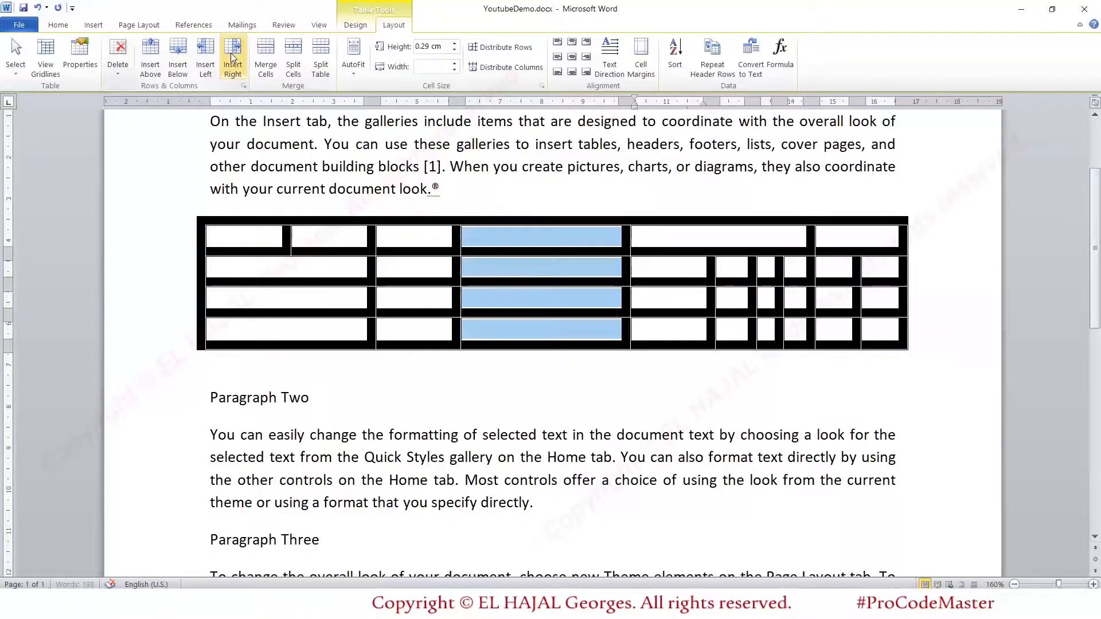
{"action": "left_click", "coordinate": [546, 300]}
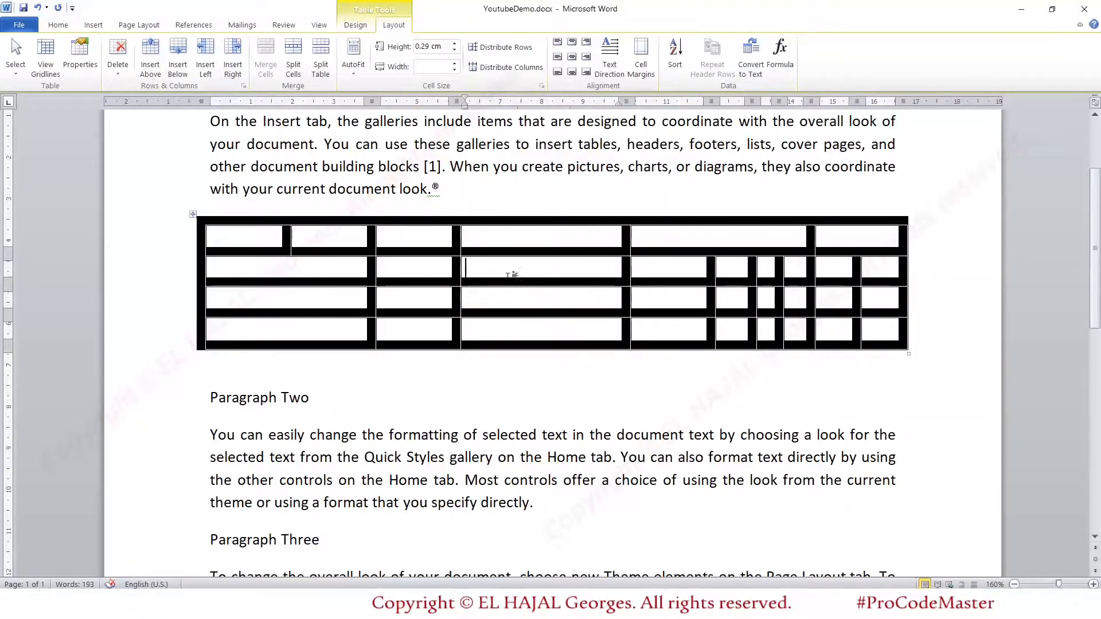
Split the second row's third cell into two columns and three rows.
{"action": "left_click", "coordinate": [293, 68]}
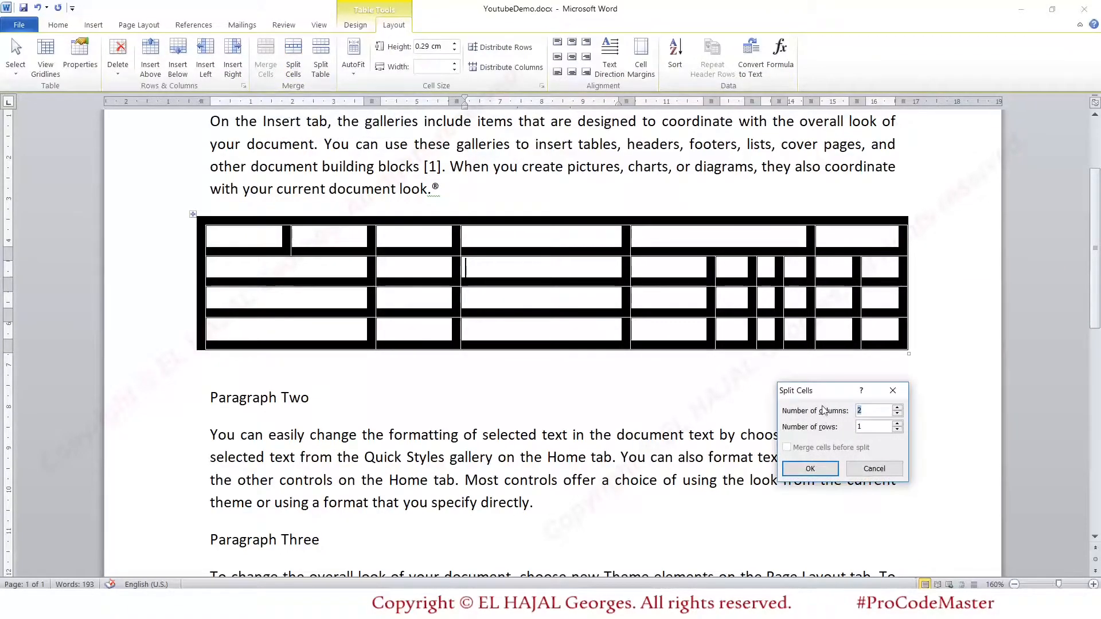
{"action": "left_click_drag", "start_coordinate": [812, 395], "coordinate": [430, 255]}
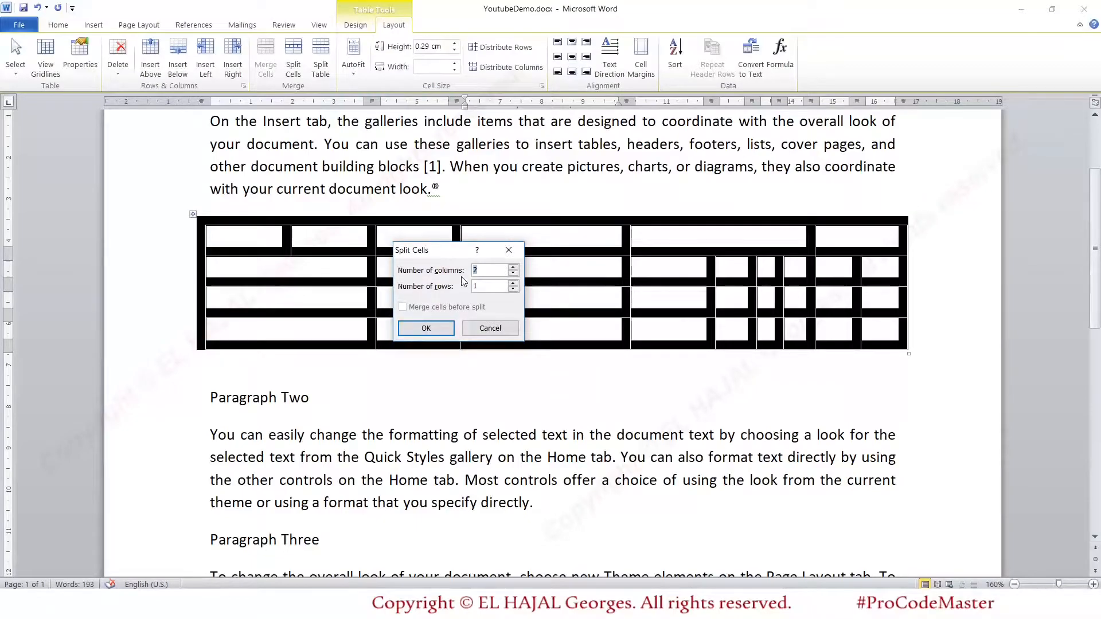
{"action": "left_click", "coordinate": [513, 283]}
{"action": "left_click", "coordinate": [513, 282]}
{"action": "left_click", "coordinate": [441, 328]}
{"action": "left_click", "coordinate": [550, 298]}
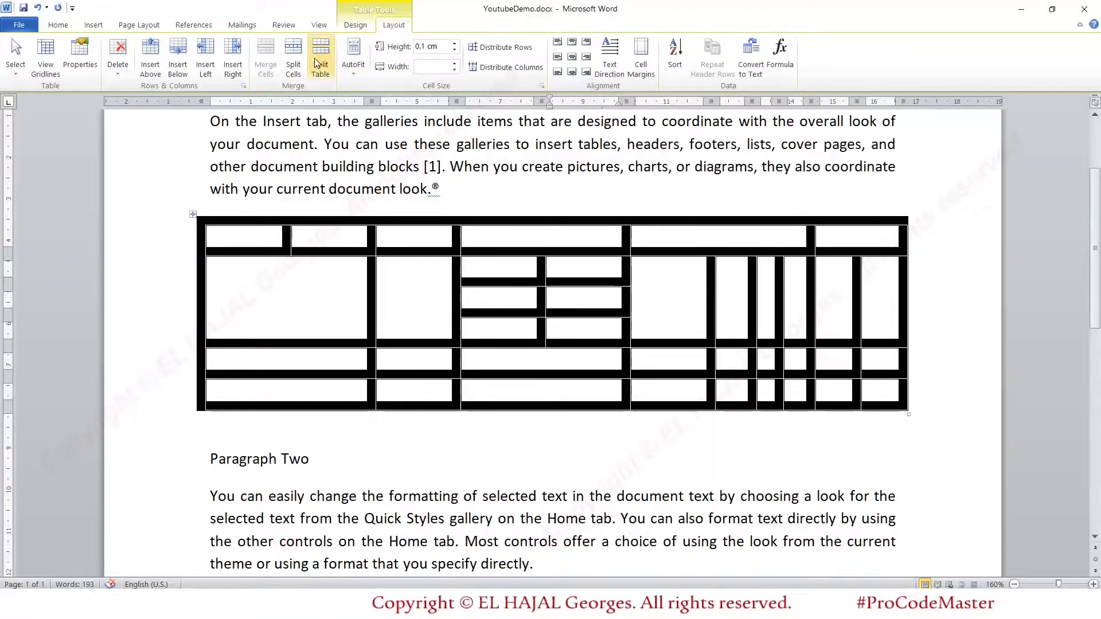
Enter "Test" in the second row's first cell and cycle its alignment clockwise and through the bottom positions, finishing at bottom right.
{"action": "left_click", "coordinate": [289, 289]}
{"action": "type", "text": "Test"}
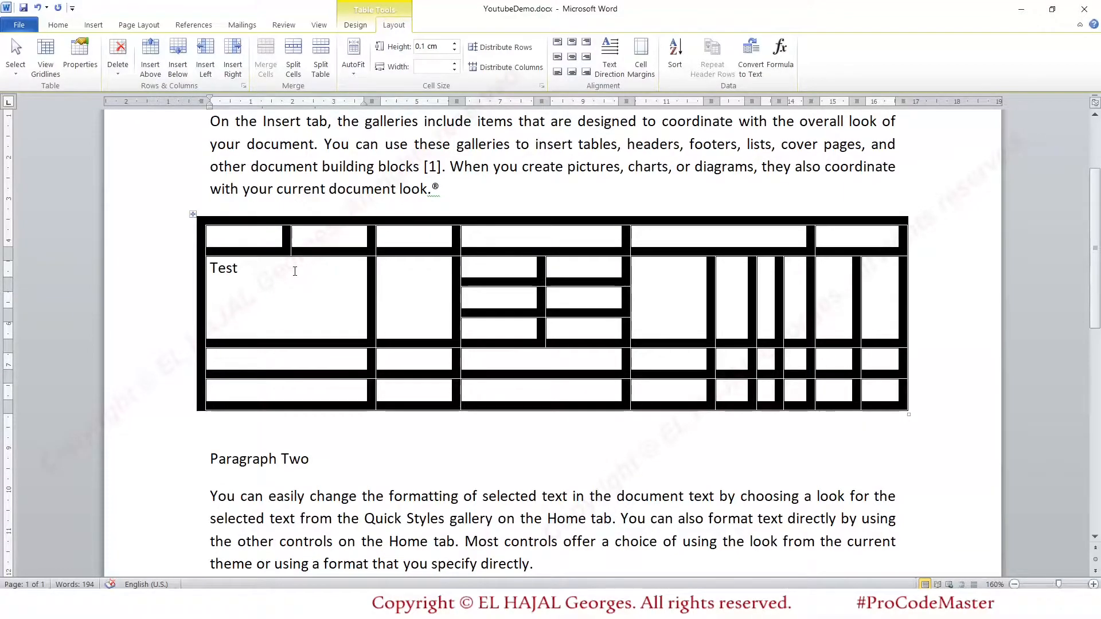
{"action": "left_click", "coordinate": [576, 45]}
{"action": "left_click", "coordinate": [586, 41]}
{"action": "left_click", "coordinate": [586, 57]}
{"action": "left_click", "coordinate": [571, 57]}
{"action": "left_click", "coordinate": [557, 57]}
{"action": "left_click", "coordinate": [558, 72]}
{"action": "left_click", "coordinate": [572, 71]}
{"action": "left_click", "coordinate": [586, 72]}
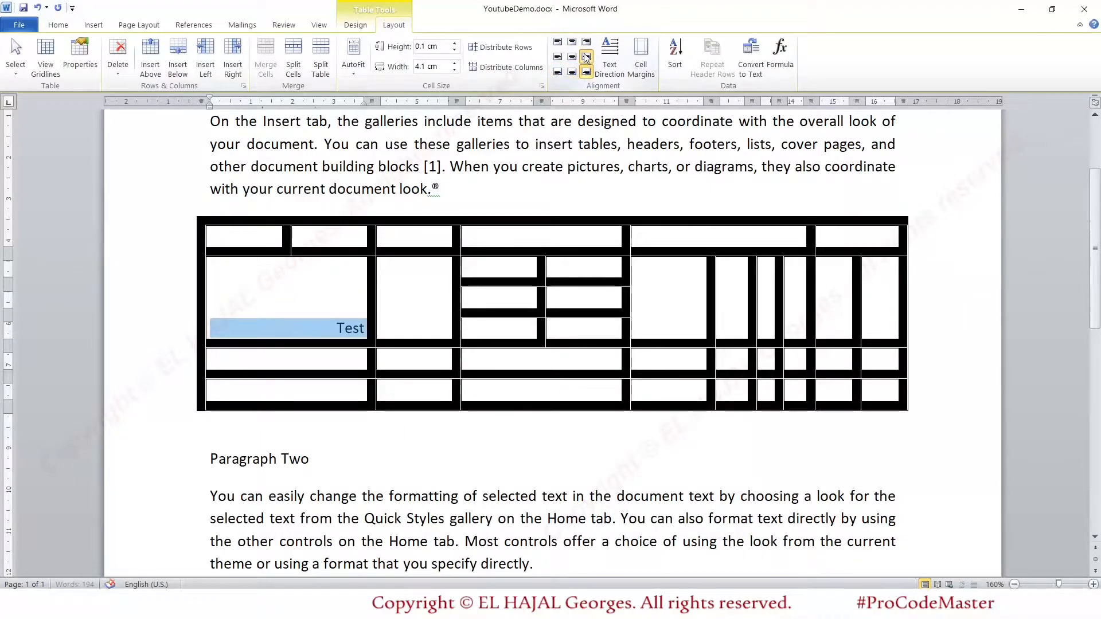
Align "Test" in turn to middle right, middle center, middle left, top left, top center and top right of its cell.
{"action": "left_click", "coordinate": [586, 56]}
{"action": "left_click", "coordinate": [571, 56]}
{"action": "left_click", "coordinate": [557, 57]}
{"action": "left_click", "coordinate": [557, 41]}
{"action": "left_click", "coordinate": [571, 41]}
{"action": "left_click", "coordinate": [586, 41]}
Cycle the text direction of the "Test" cell until the word is rotated to read from bottom to top.
{"action": "left_click", "coordinate": [608, 54]}
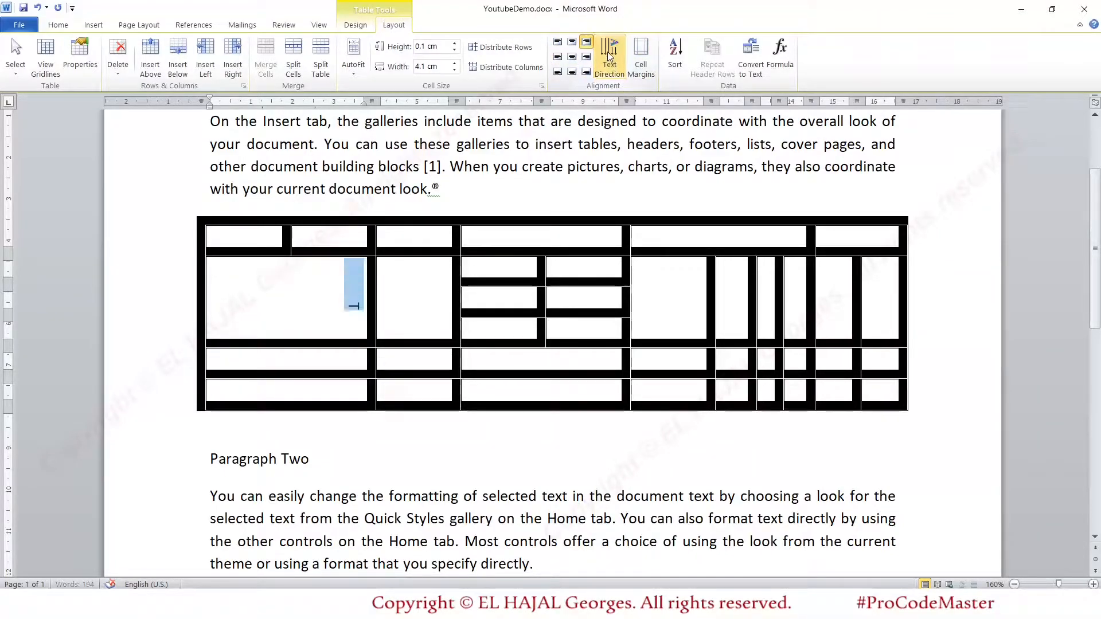
{"action": "left_click", "coordinate": [609, 55]}
{"action": "left_click", "coordinate": [609, 55]}
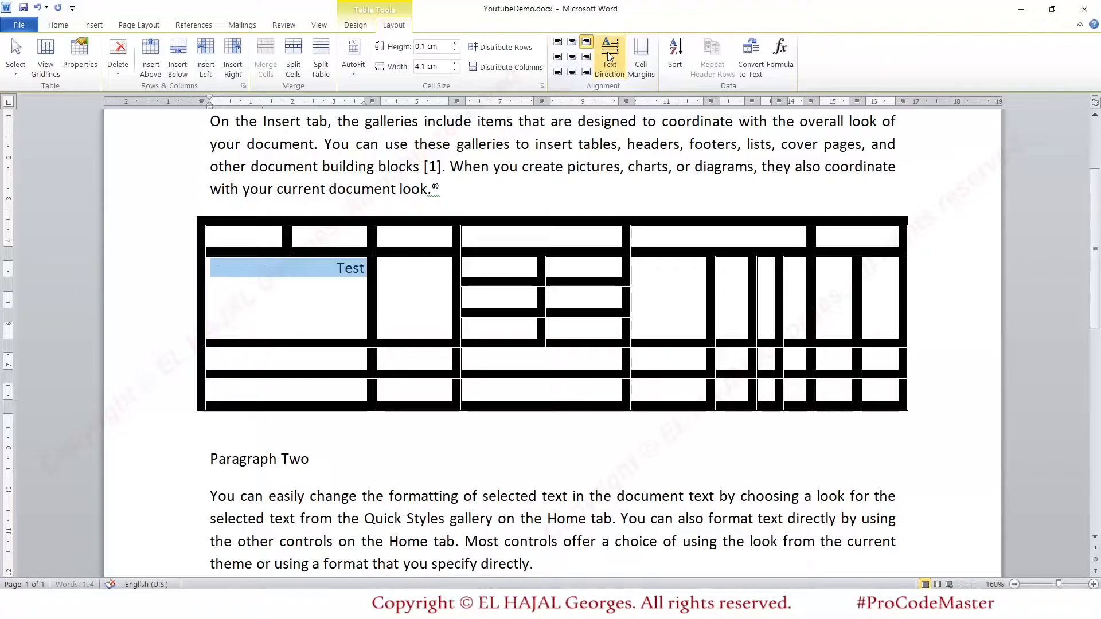
{"action": "left_click", "coordinate": [608, 54]}
{"action": "left_click", "coordinate": [609, 55]}
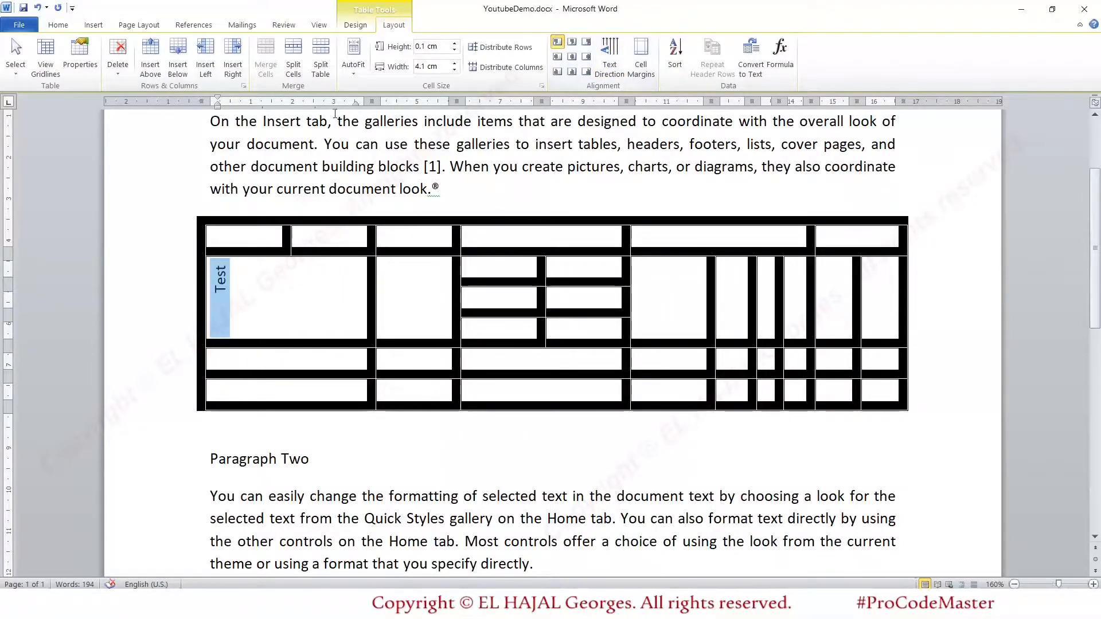
{"action": "left_click", "coordinate": [355, 25]}
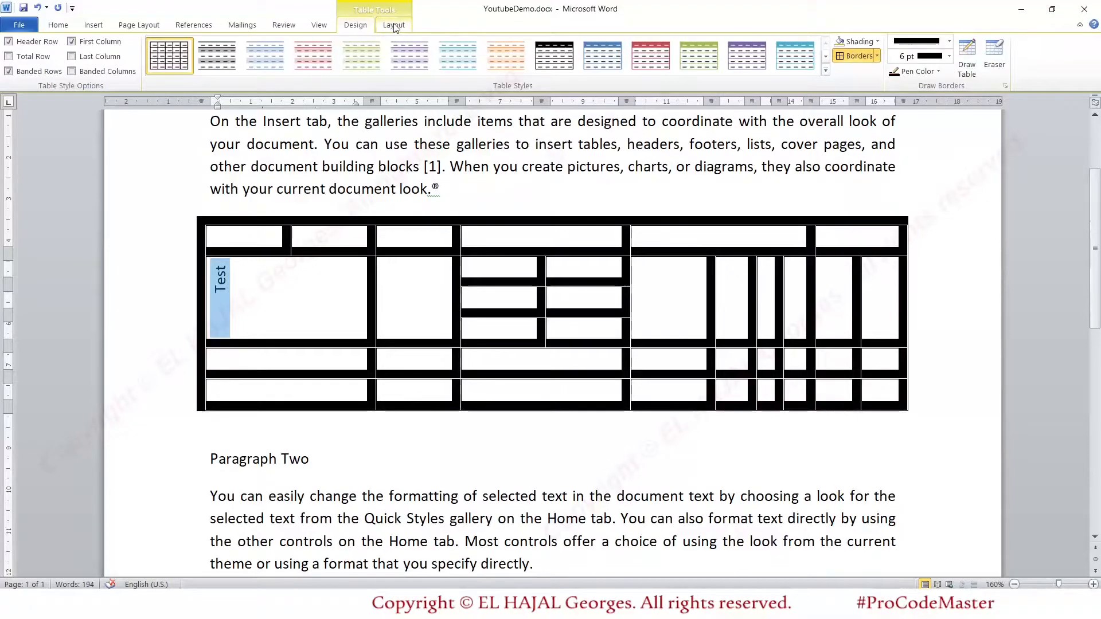
{"action": "left_click", "coordinate": [393, 25]}
{"action": "left_click", "coordinate": [355, 25]}
Clear the contents of the whole table and delete its first column.
{"action": "left_click", "coordinate": [327, 230]}
{"action": "left_click", "coordinate": [313, 218]}
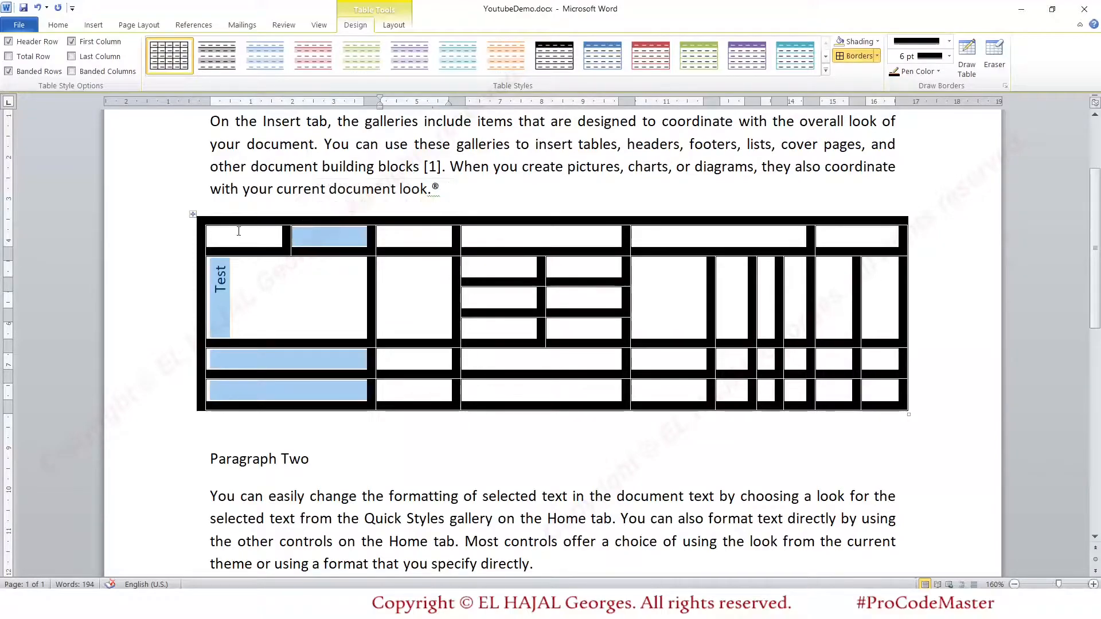
{"action": "left_click", "coordinate": [193, 215]}
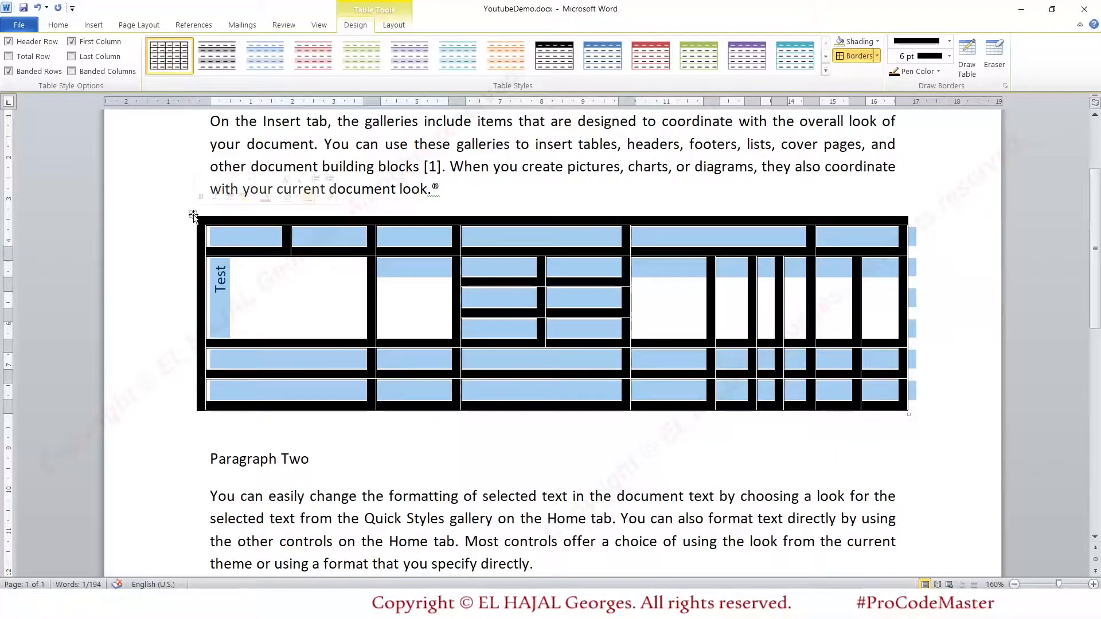
{"action": "key", "text": "Delete"}
{"action": "left_click", "coordinate": [219, 217]}
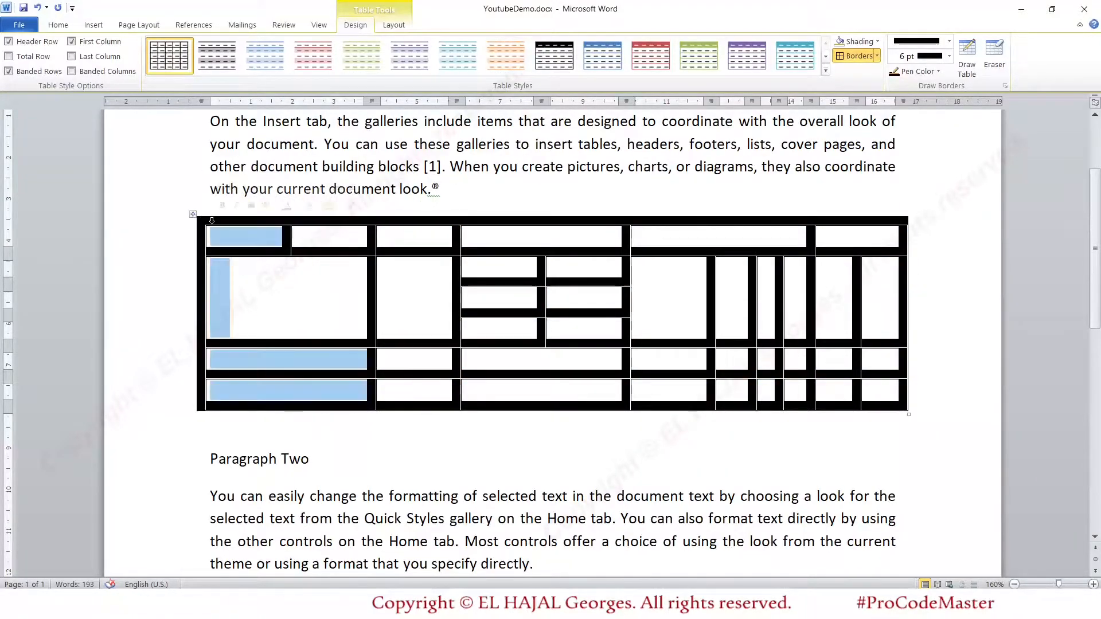
{"action": "right_click", "coordinate": [192, 215]}
{"action": "left_click", "coordinate": [224, 218]}
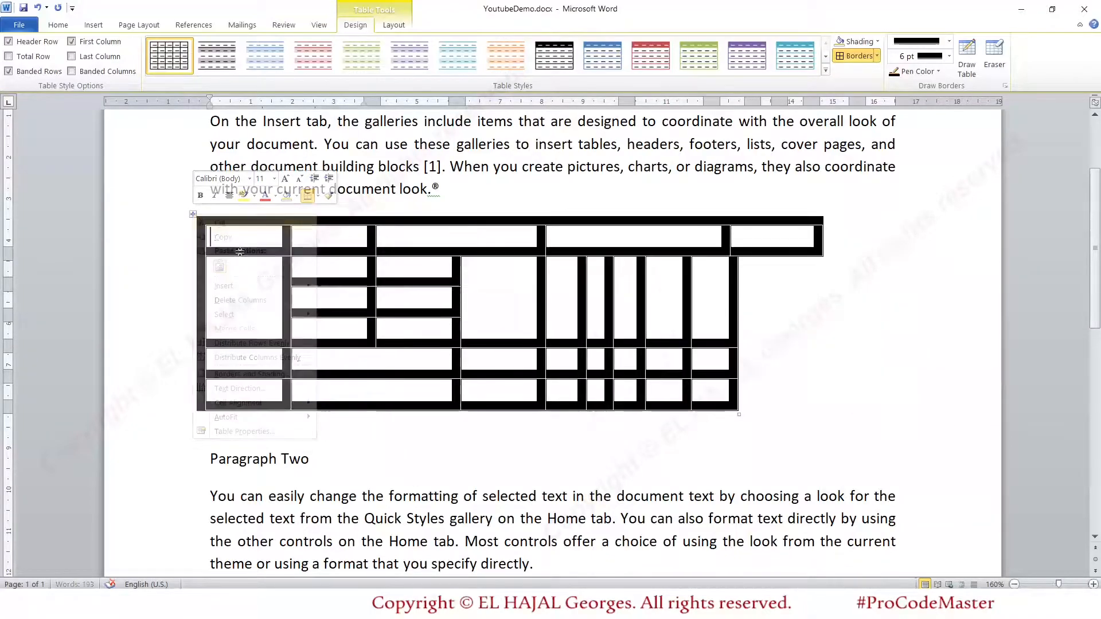
Delete the whole table and insert a new table with three columns and two rows in its place.
{"action": "right_click", "coordinate": [193, 215]}
{"action": "left_click", "coordinate": [209, 218]}
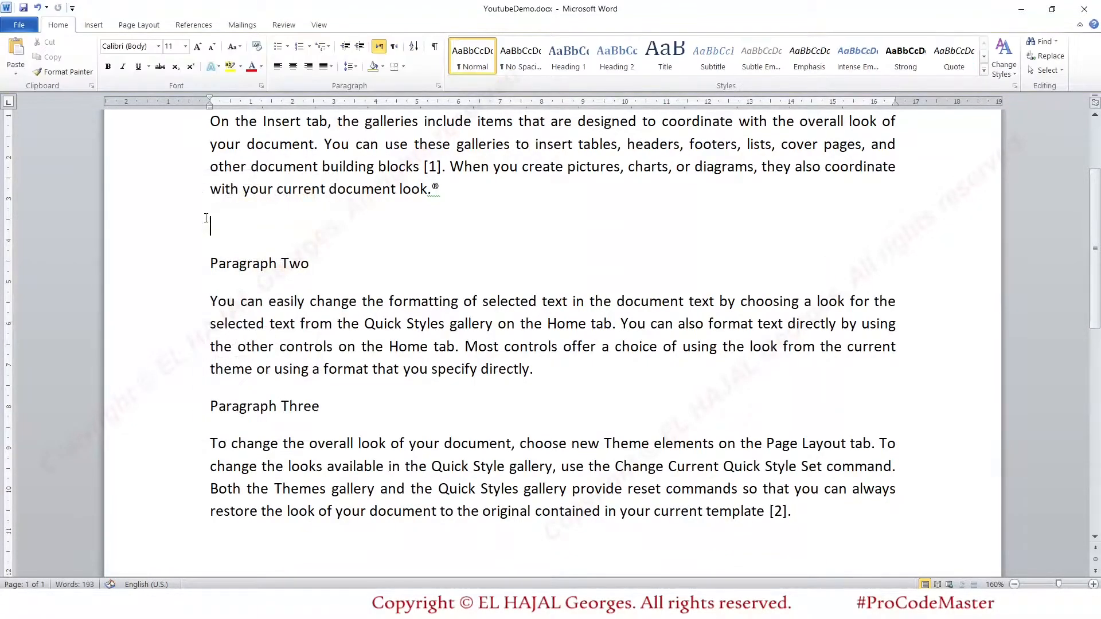
{"action": "left_click", "coordinate": [94, 25]}
{"action": "left_click", "coordinate": [104, 71]}
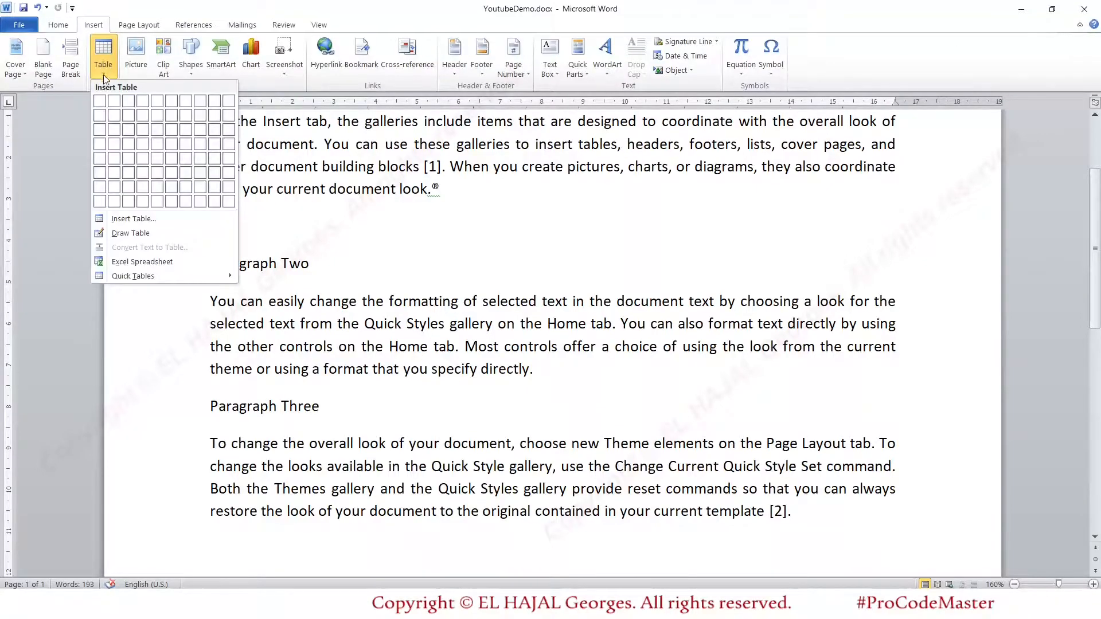
{"action": "left_click", "coordinate": [128, 115]}
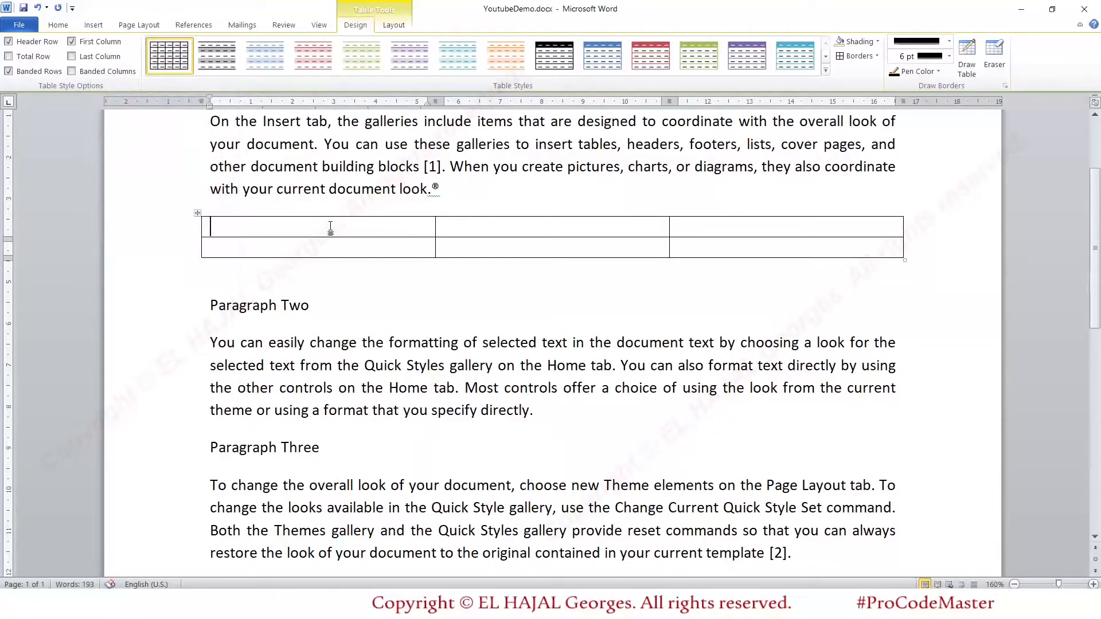
Fill the table's first row with the headings "Last", "First" and "Sales".
{"action": "type", "text": "Last"}
{"action": "key", "text": "Tab"}
{"action": "type", "text": "Fi"}
{"action": "key", "text": "BackSpace"}
{"action": "type", "text": "rst"}
{"action": "key", "text": "Tab"}
{"action": "type", "text": "Sales"}
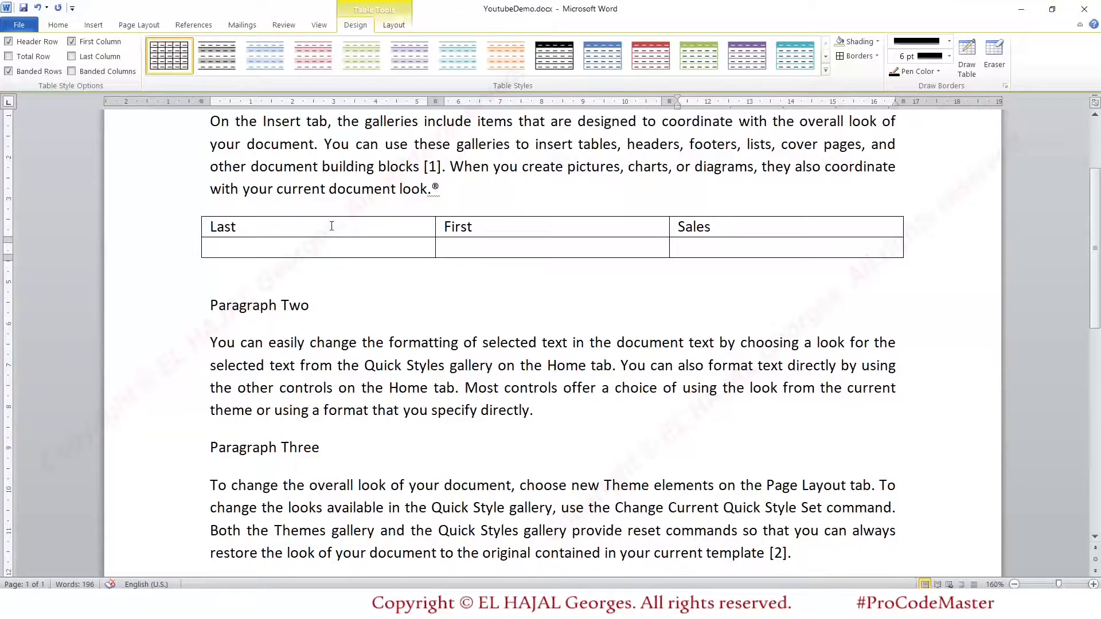
Fill the second row with a person's last name, first name and sales of 1000$, and add a third row.
{"action": "key", "text": "Tab"}
{"action": "type", "text": "James"}
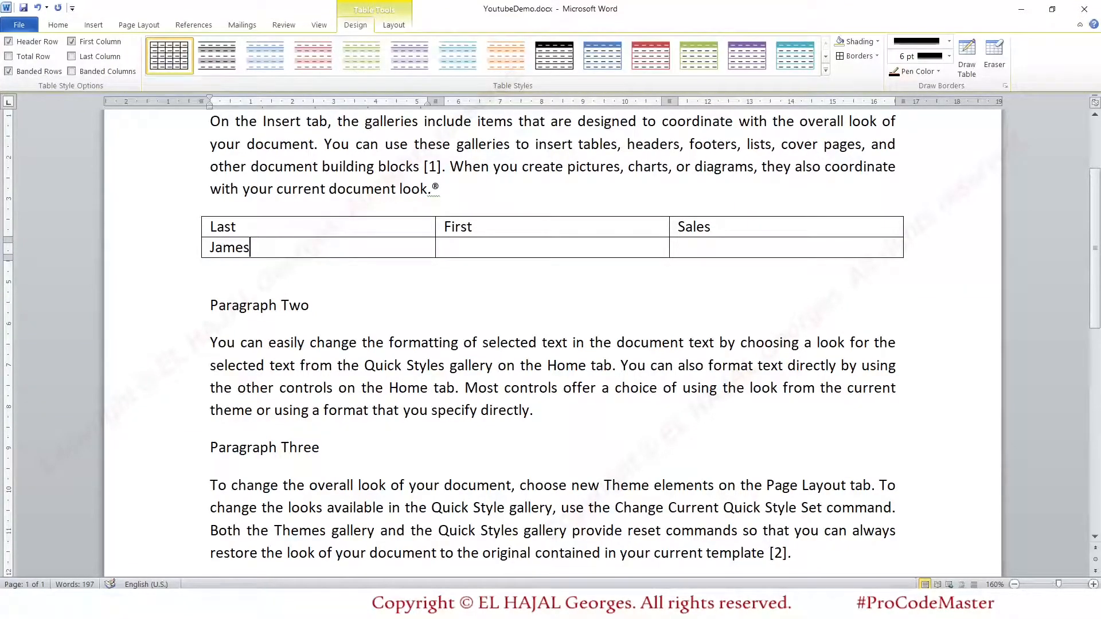
{"action": "key", "text": "Tab"}
{"action": "type", "text": "Larry"}
{"action": "key", "text": "Tab"}
{"action": "type", "text": "1000$"}
{"action": "key", "text": "Tab"}
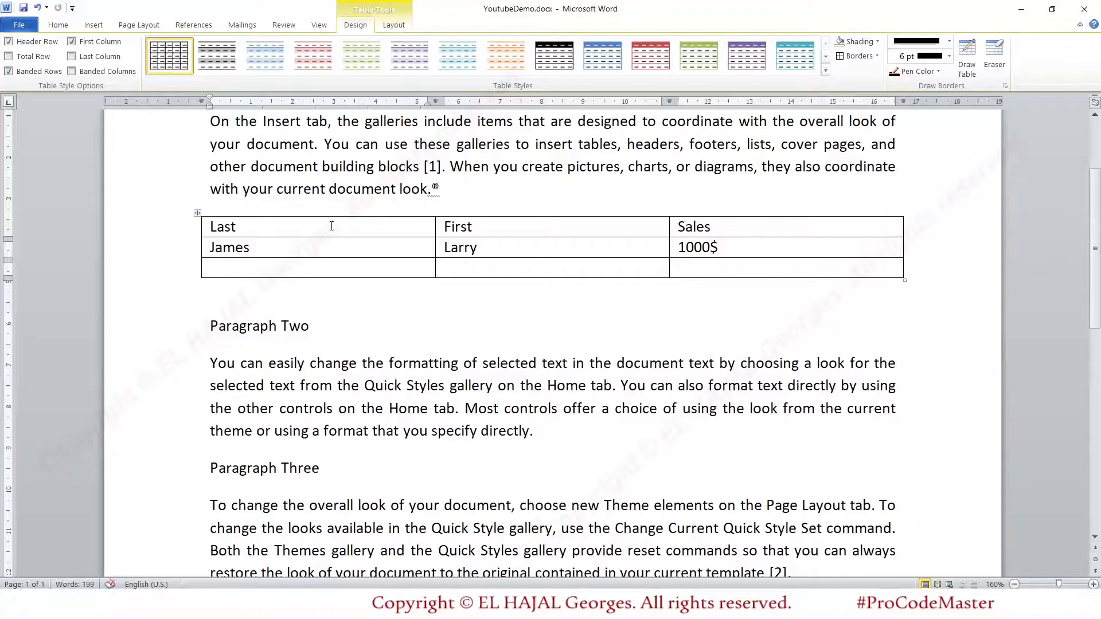
Fill the third row with another person's last name, first name and sales of 5000$.
{"action": "type", "text": "Jhon"}
{"action": "key", "text": "Tab"}
{"action": "type", "text": "S"}
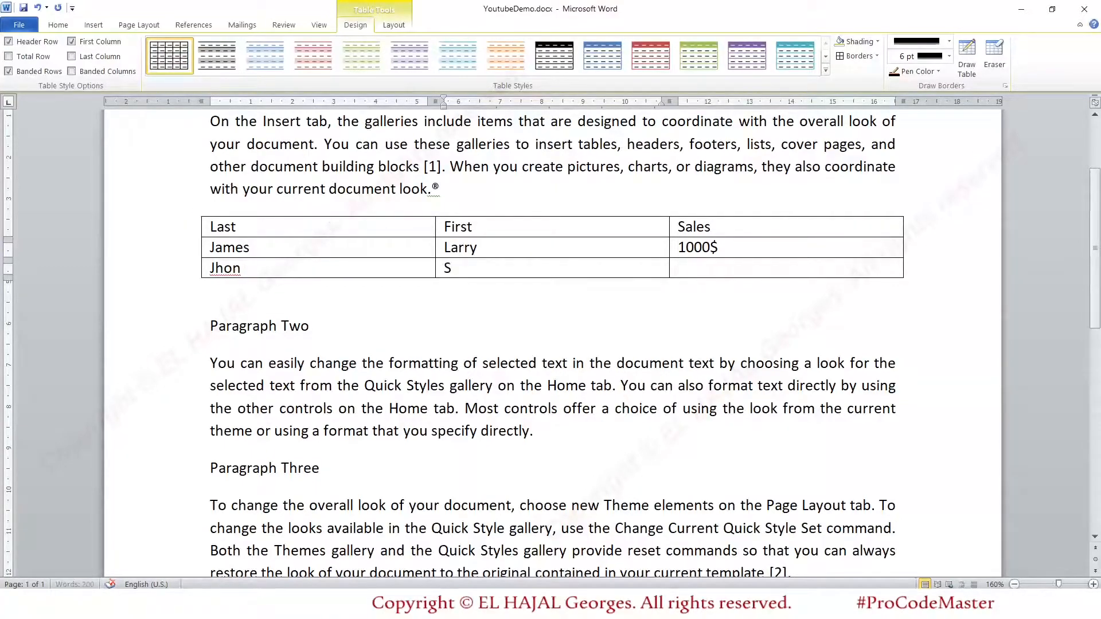
{"action": "type", "text": "hanon"}
{"action": "key", "text": "Tab"}
{"action": "type", "text": "5"}
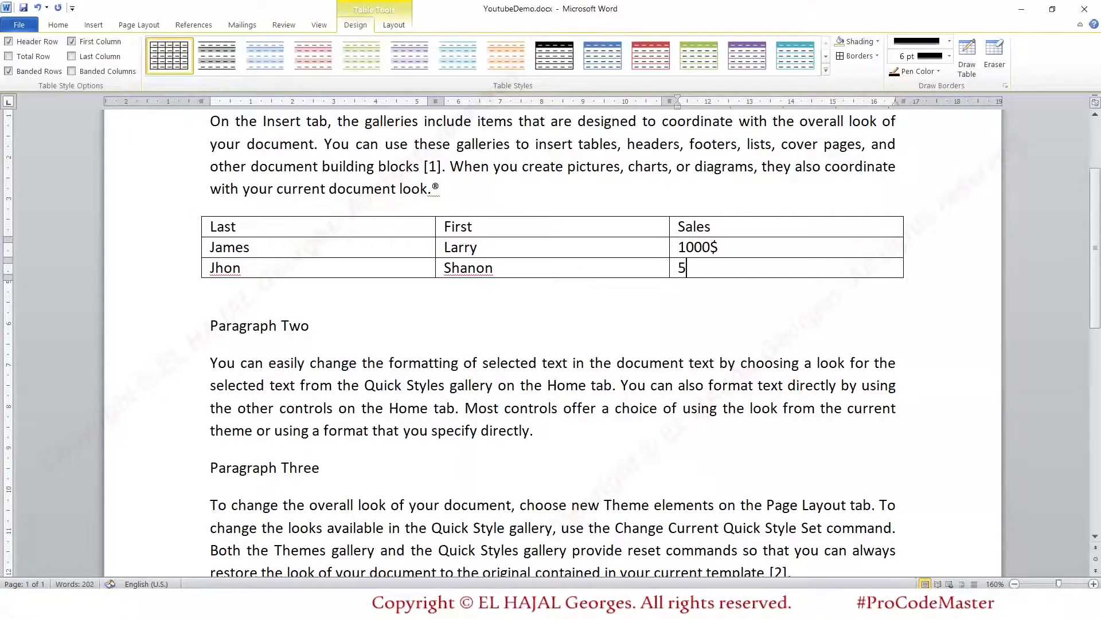
{"action": "type", "text": "000$"}
Select the whole three-row sales table.
{"action": "left_click", "coordinate": [394, 25]}
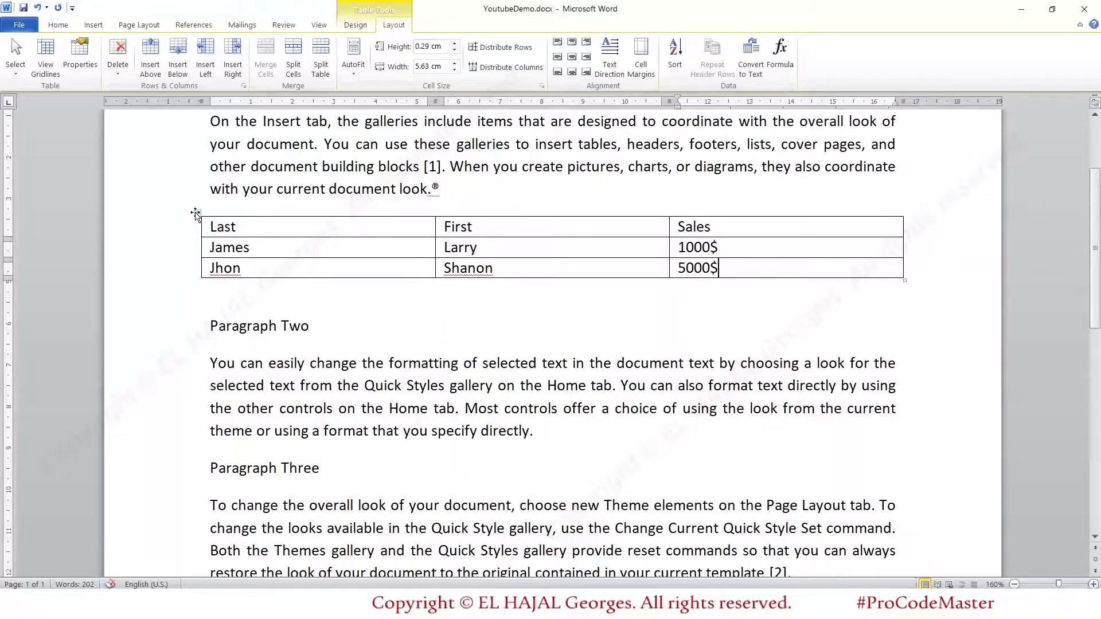
{"action": "left_click", "coordinate": [237, 227]}
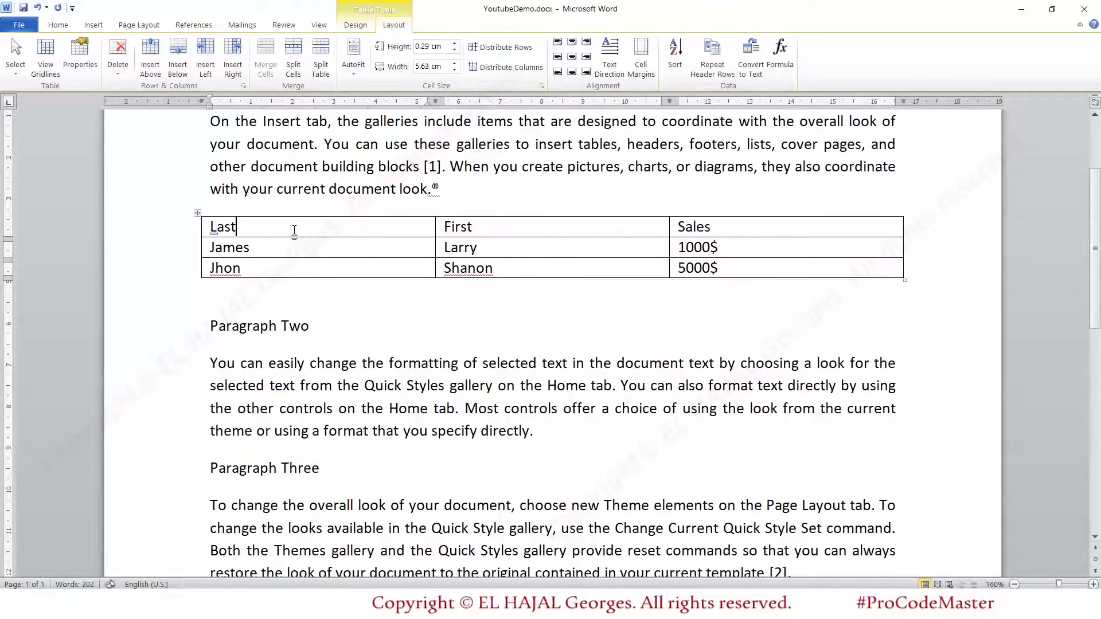
{"action": "double_click", "coordinate": [203, 228]}
{"action": "left_click", "coordinate": [258, 235]}
{"action": "left_click_drag", "start_coordinate": [213, 228], "coordinate": [728, 268]}
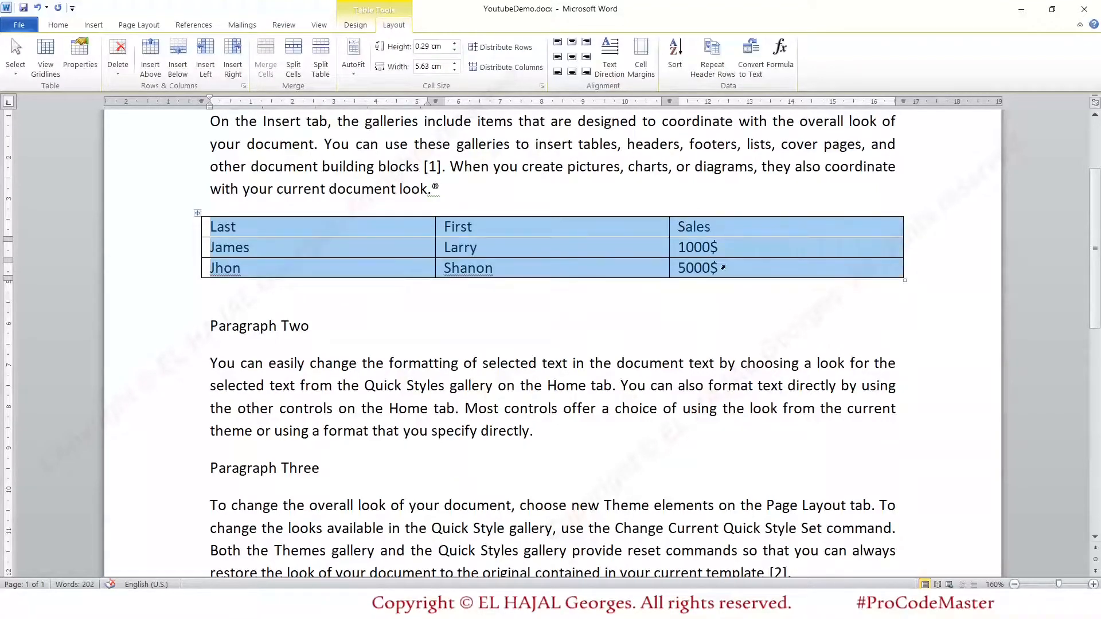
{"action": "right_click", "coordinate": [726, 269]}
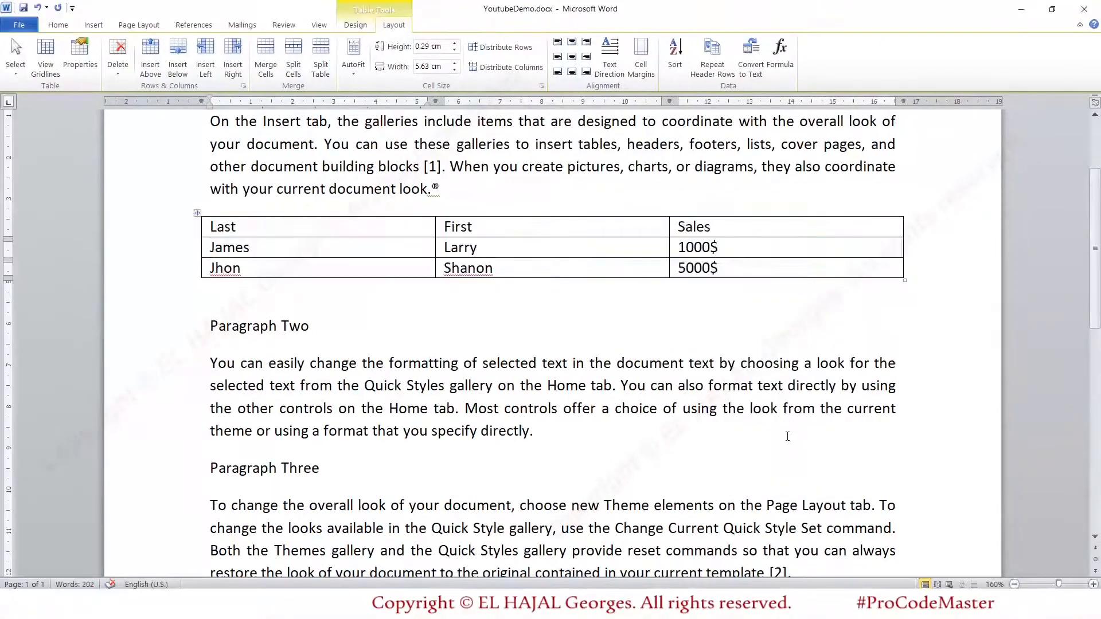
{"action": "key", "text": "alt+KP_5"}
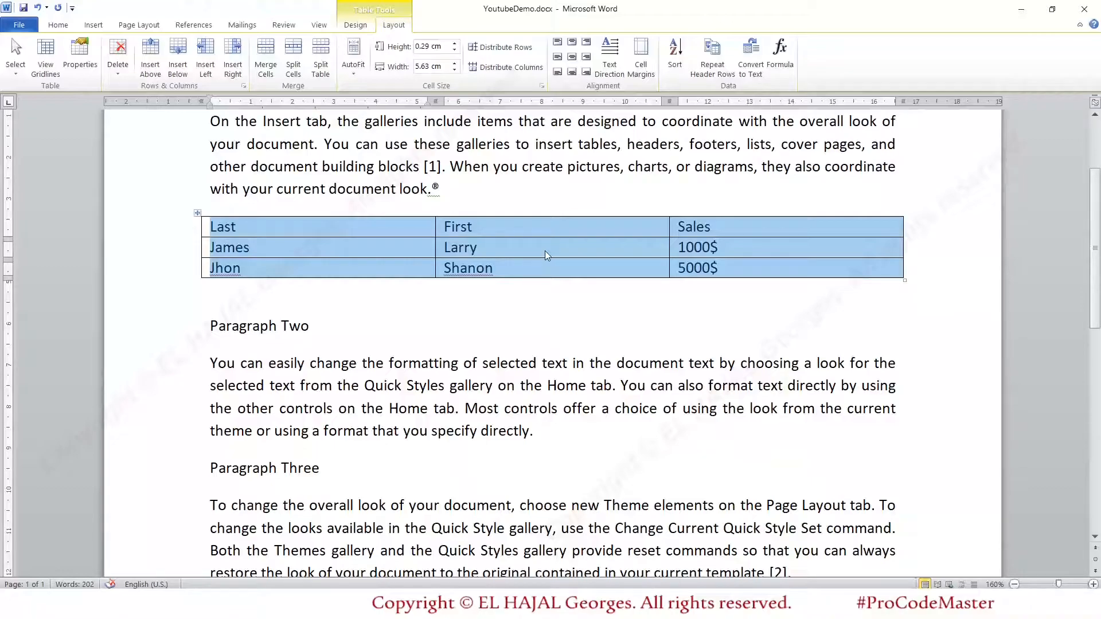
Try setting the table's alignment to Center in its table properties.
{"action": "left_click", "coordinate": [91, 47]}
{"action": "left_click_drag", "start_coordinate": [371, 201], "coordinate": [603, 153]}
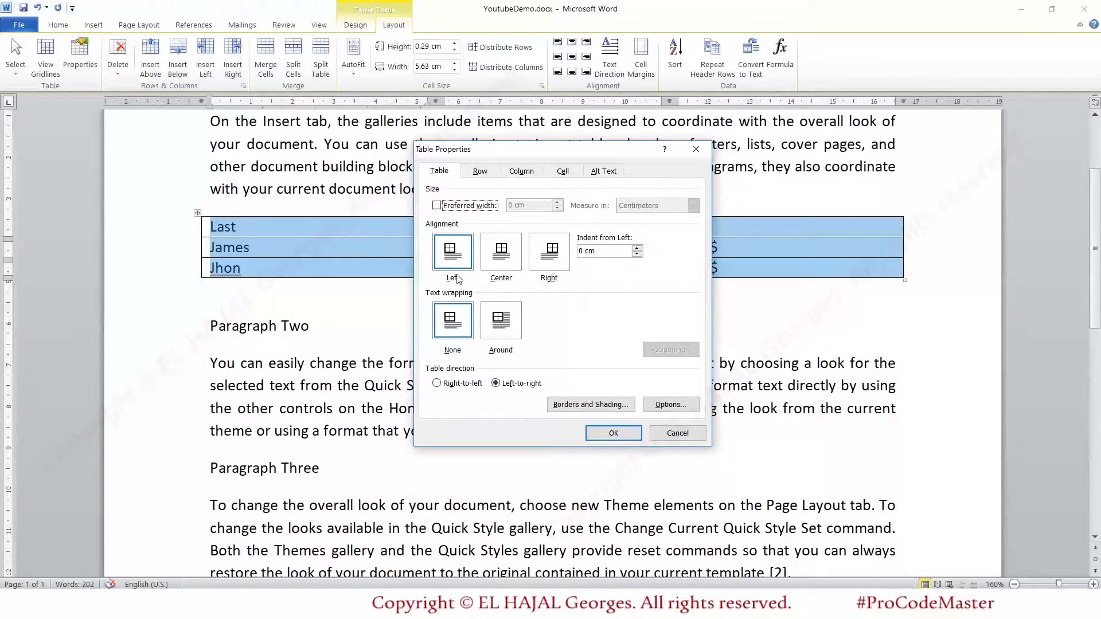
{"action": "left_click", "coordinate": [501, 251]}
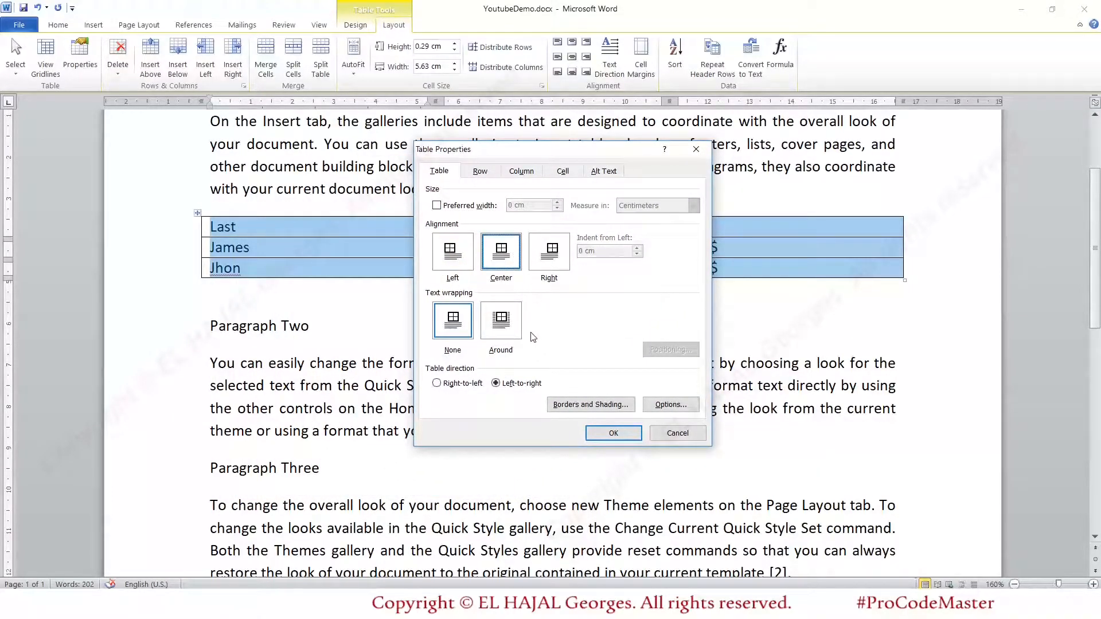
Examine the row, column and cell settings in the table properties.
{"action": "left_click", "coordinate": [467, 170]}
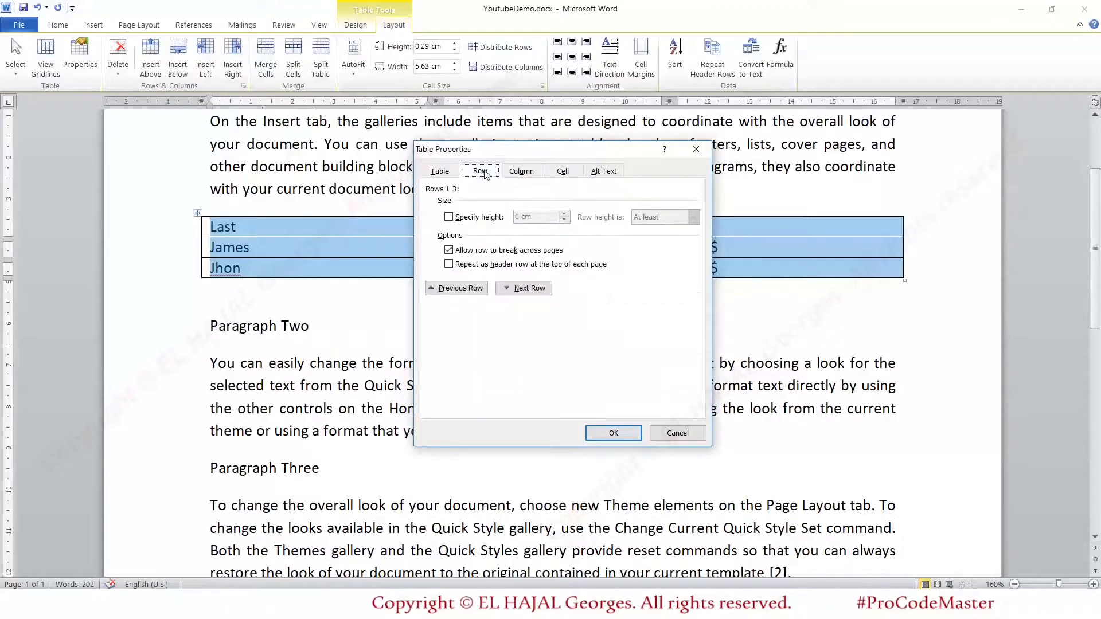
{"action": "left_click", "coordinate": [448, 218]}
{"action": "left_click", "coordinate": [448, 218]}
{"action": "left_click", "coordinate": [522, 172]}
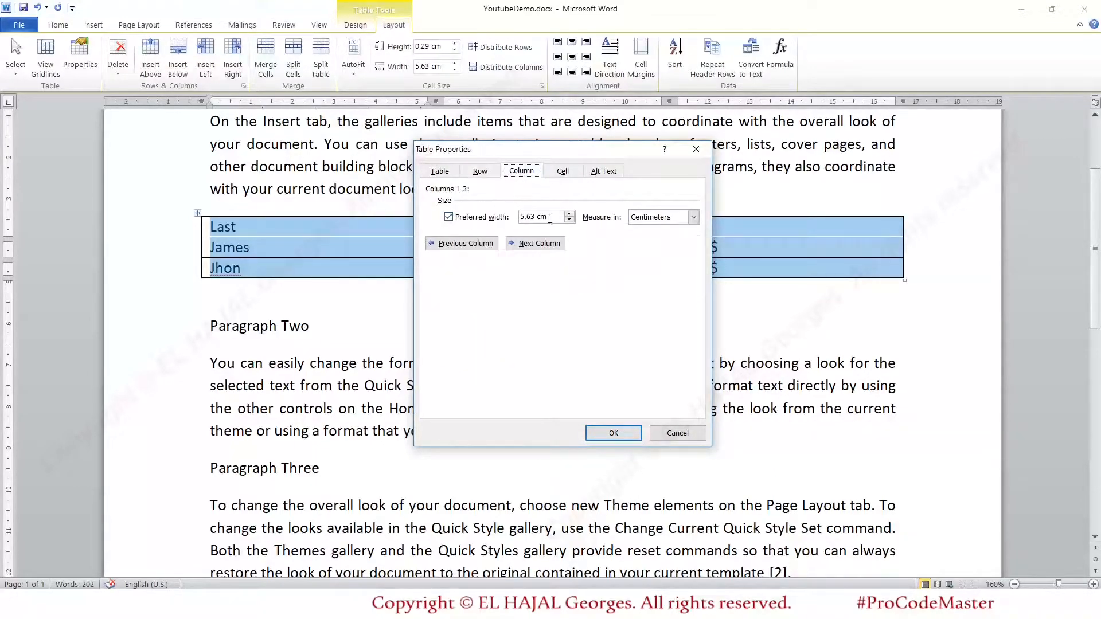
{"action": "left_click", "coordinate": [562, 171]}
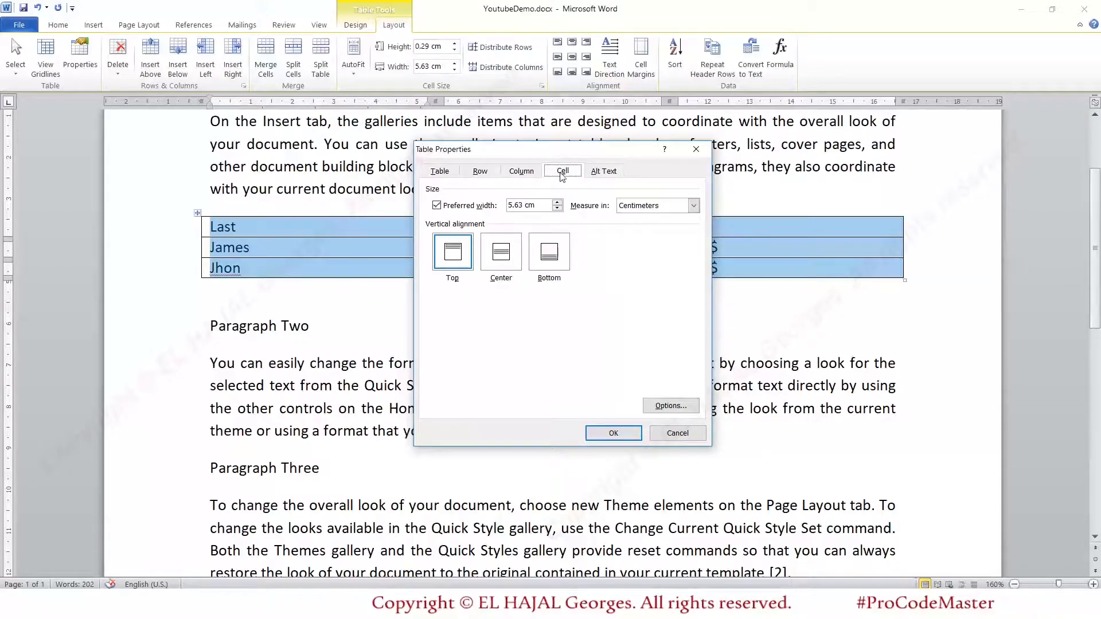
{"action": "left_click", "coordinate": [448, 172]}
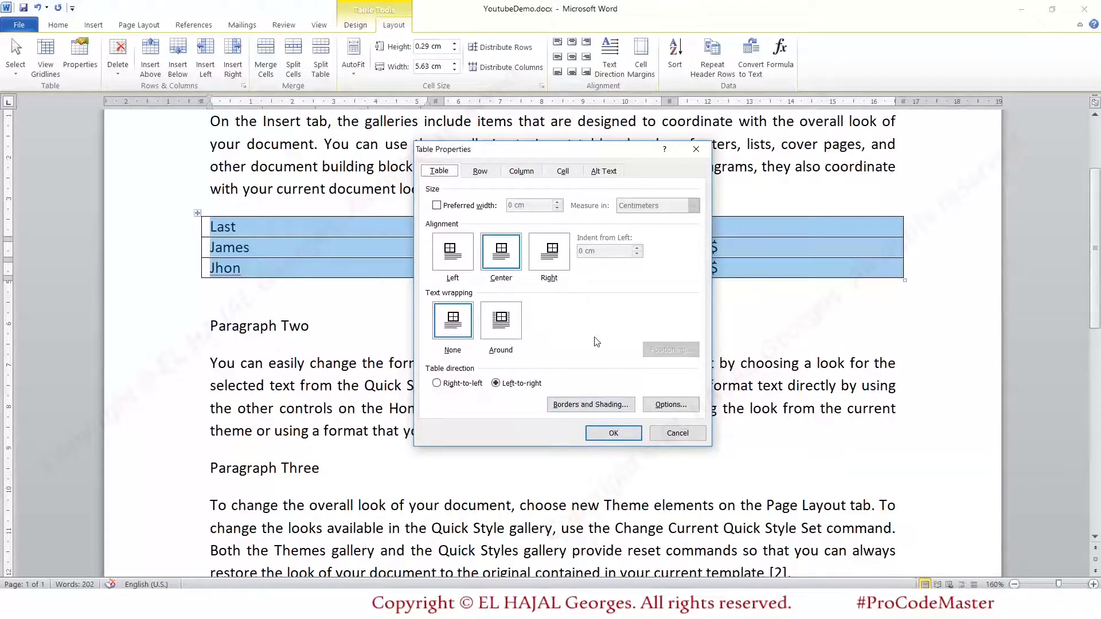
Examine the table's Borders and Shading options, and leave the table properties without applying any changes.
{"action": "left_click", "coordinate": [591, 405]}
{"action": "left_click_drag", "start_coordinate": [758, 214], "coordinate": [576, 162]}
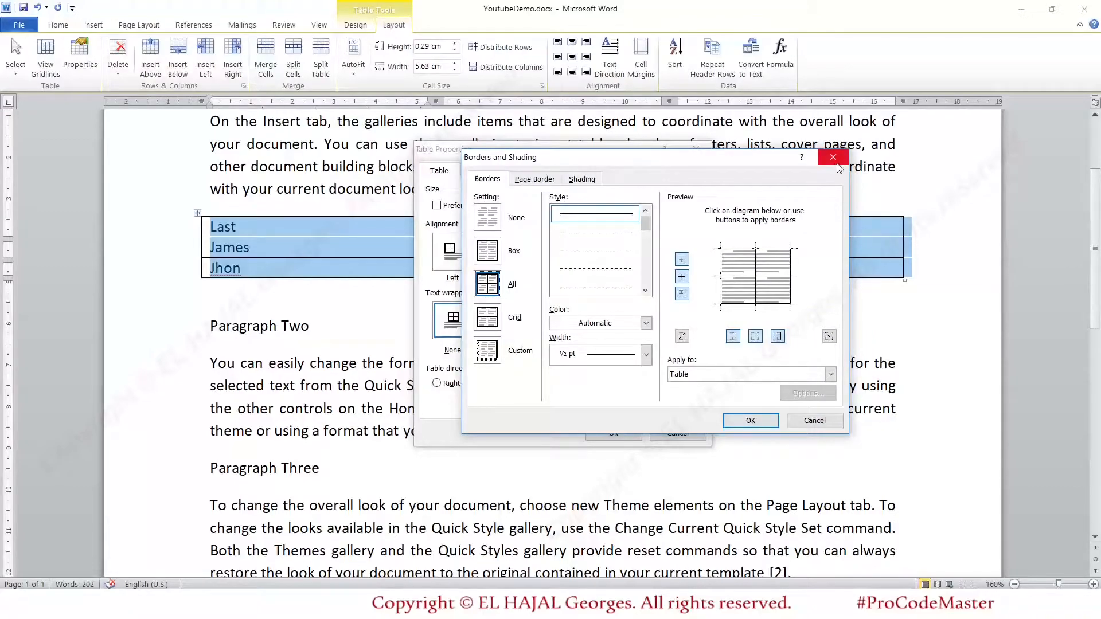
{"action": "left_click", "coordinate": [814, 420]}
{"action": "left_click", "coordinate": [680, 434]}
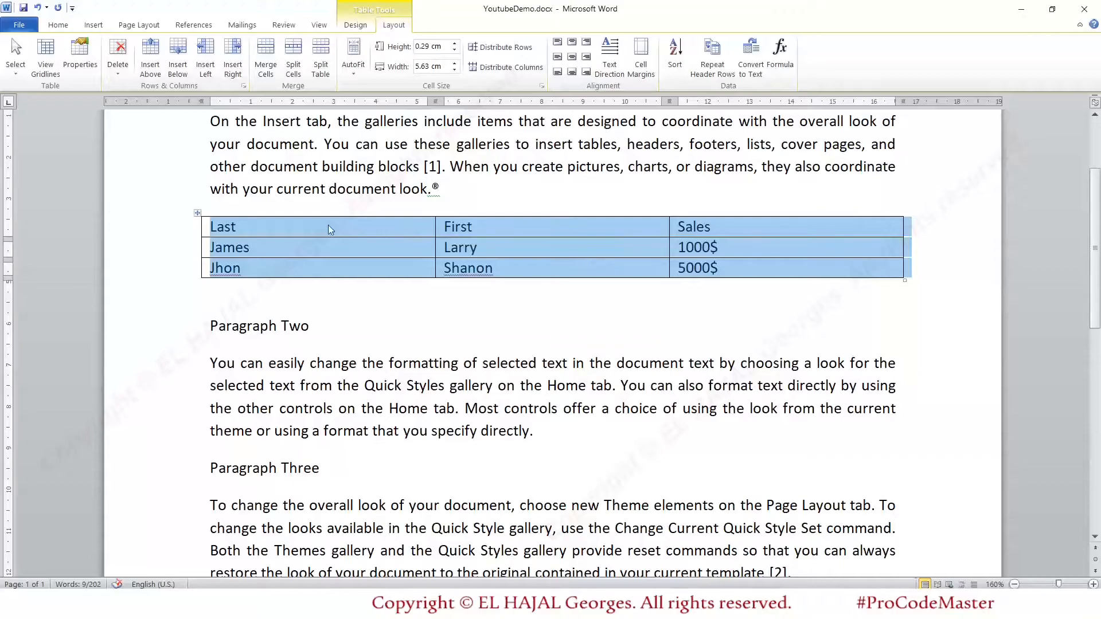
Look over the table's properties and the options offered for the selected table without applying any changes.
{"action": "right_click", "coordinate": [259, 222]}
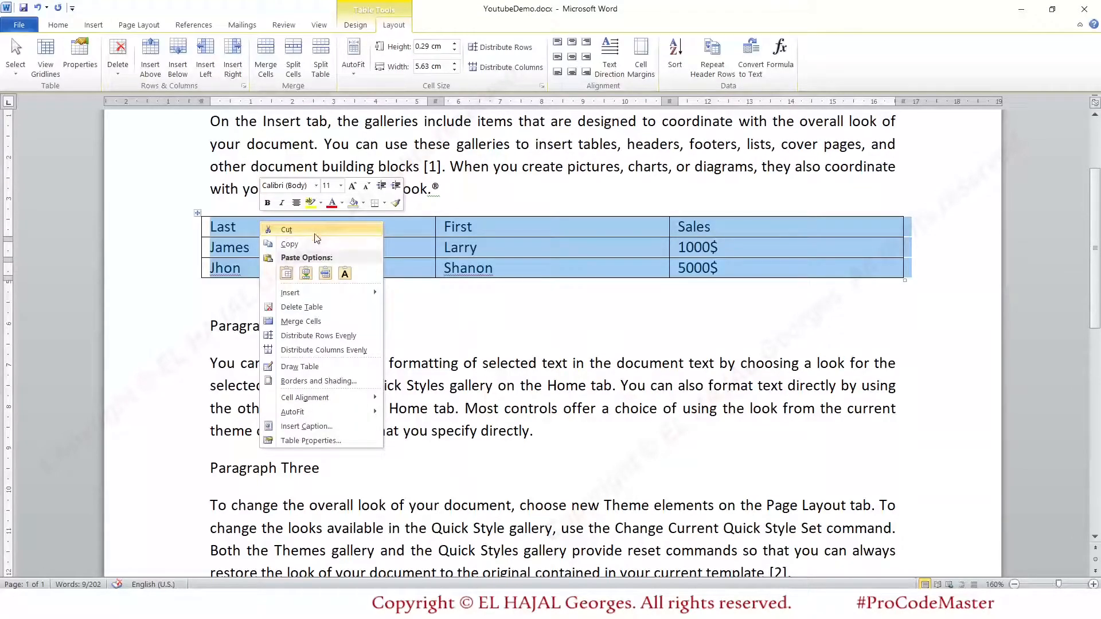
{"action": "left_click", "coordinate": [310, 440]}
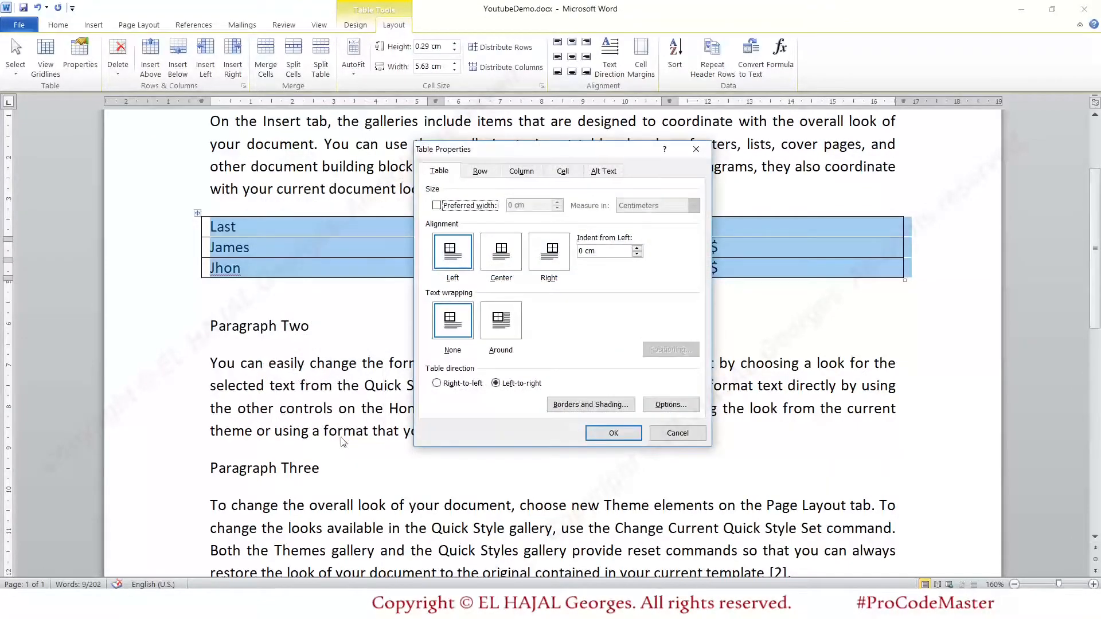
{"action": "left_click", "coordinate": [685, 433]}
{"action": "left_click", "coordinate": [76, 54]}
{"action": "key", "text": "Escape"}
{"action": "right_click", "coordinate": [365, 229]}
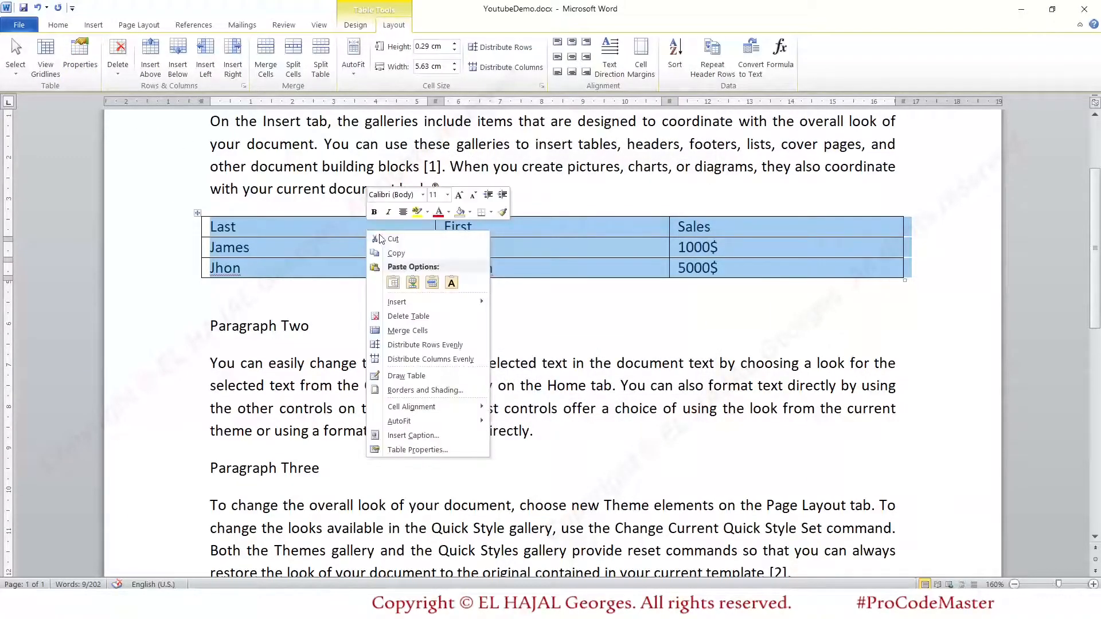
{"action": "mouse_move", "coordinate": [431, 408]}
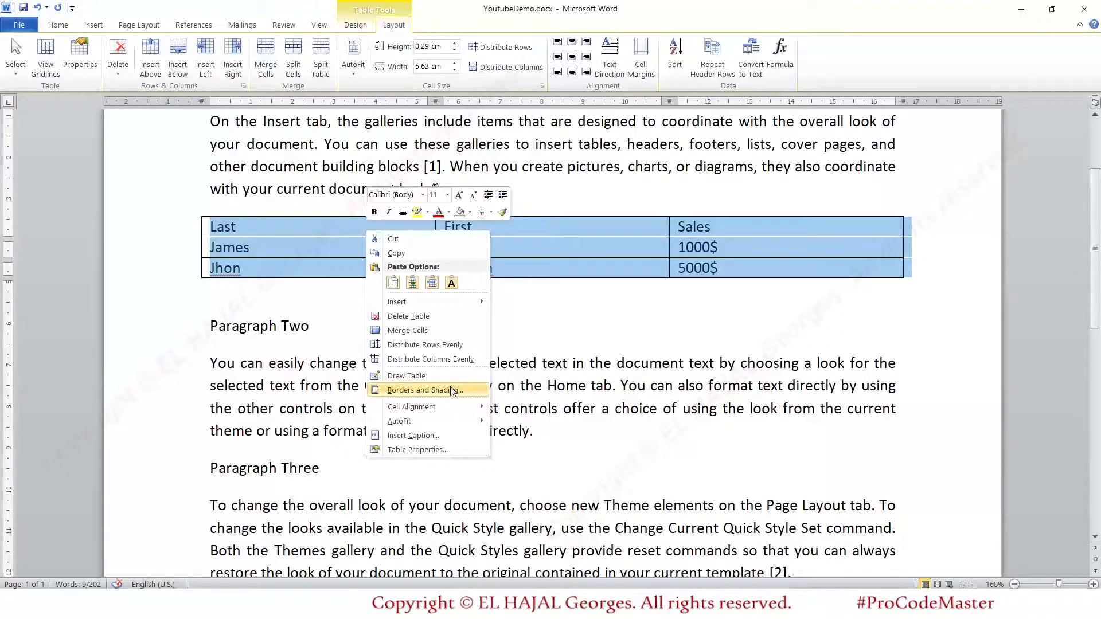
{"action": "left_click", "coordinate": [510, 251]}
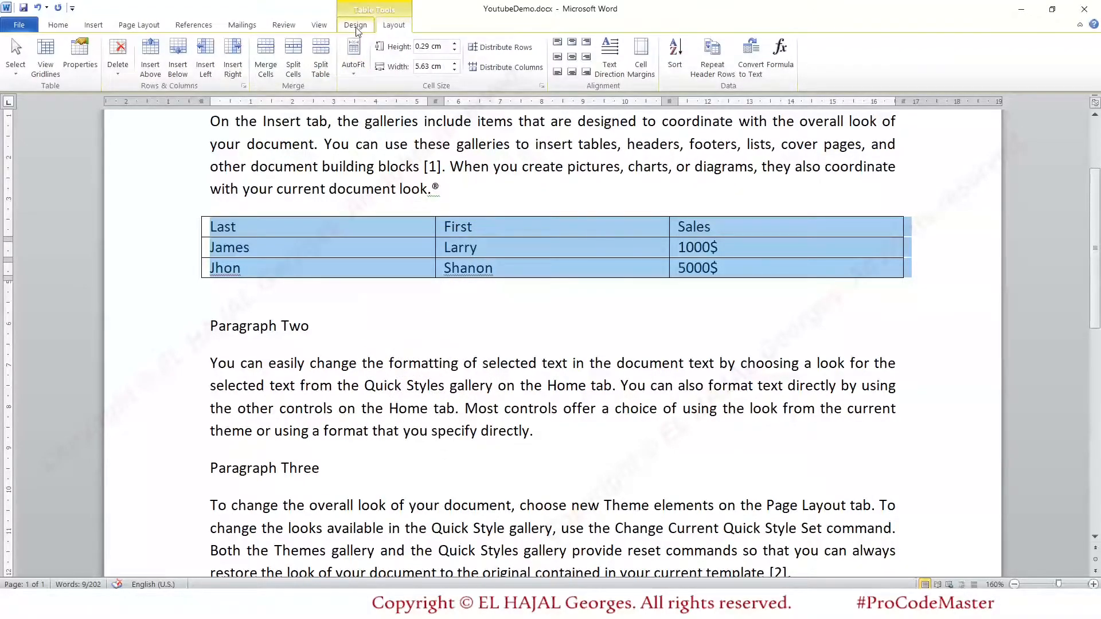
Add two empty rows at the end of the sales table by advancing past its last cell.
{"action": "left_click", "coordinate": [458, 250]}
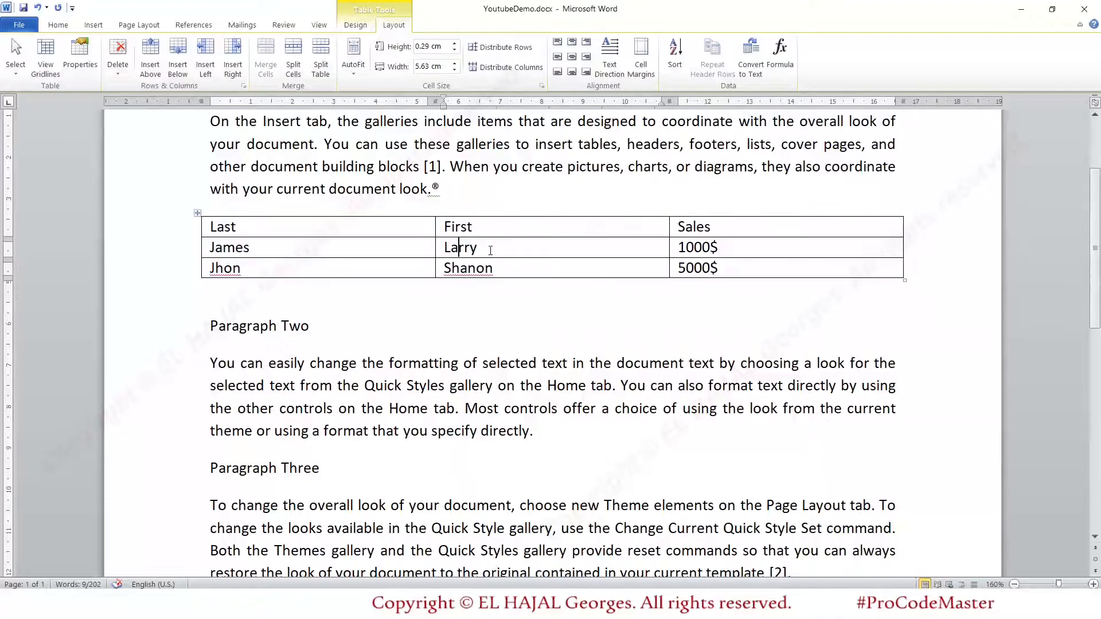
{"action": "key", "text": "Tab"}
{"action": "key", "text": "Tab"}
{"action": "key", "text": "Tab"}
{"action": "key", "text": "Tab"}
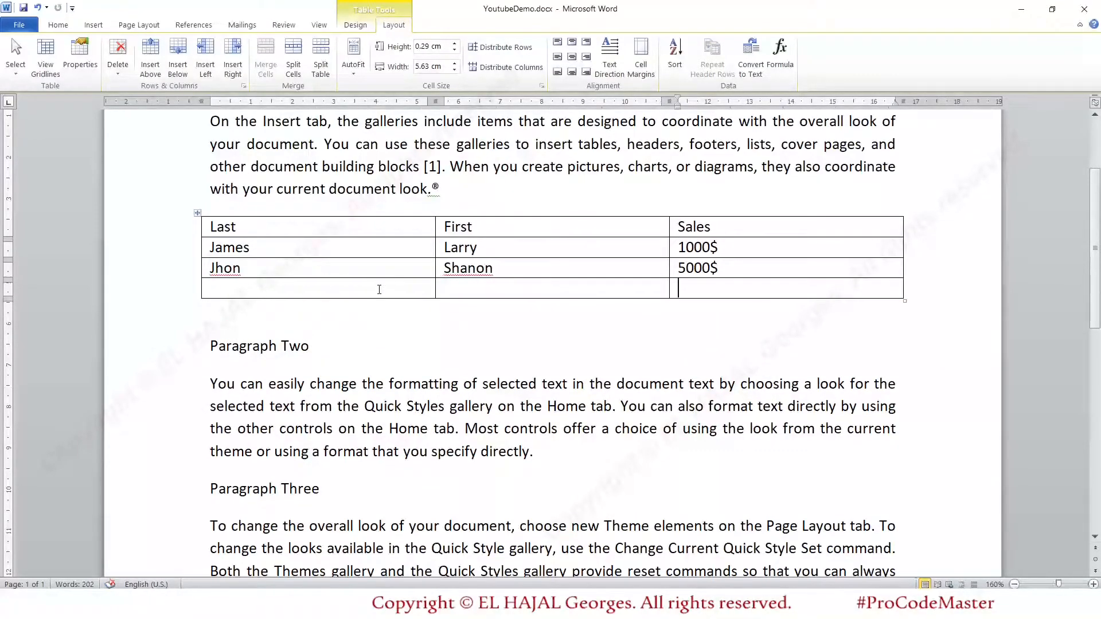
{"action": "key", "text": "Tab"}
{"action": "key", "text": "Tab"}
Merge the first two cells of the last row and split the merged cell back into two cells.
{"action": "left_click_drag", "start_coordinate": [398, 308], "coordinate": [466, 312]}
{"action": "left_click", "coordinate": [268, 71]}
{"action": "left_click", "coordinate": [430, 312]}
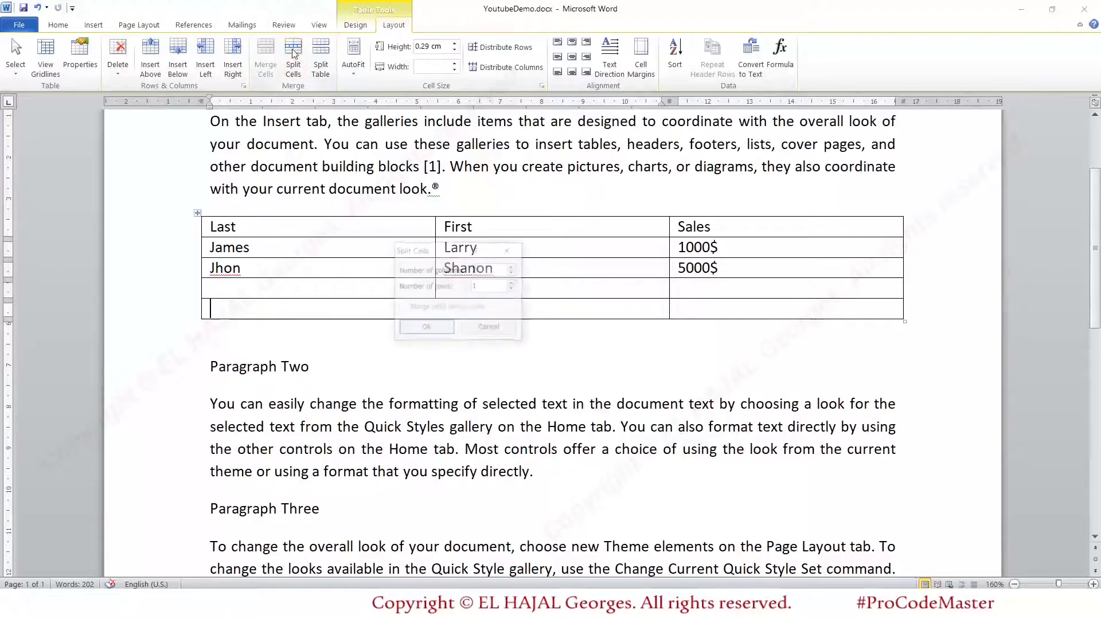
{"action": "left_click", "coordinate": [292, 64]}
{"action": "left_click", "coordinate": [427, 328]}
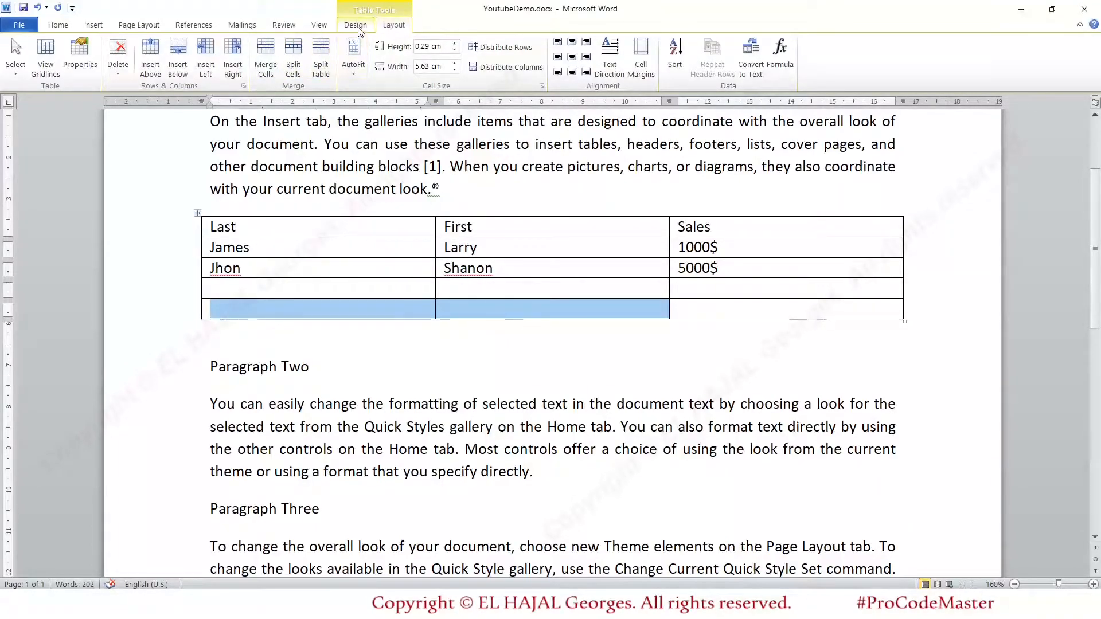
Erase the border between the first two cells of the last row with the Eraser tool.
{"action": "left_click", "coordinate": [356, 24]}
{"action": "left_click", "coordinate": [470, 314]}
{"action": "left_click_drag", "start_coordinate": [423, 307], "coordinate": [461, 308]}
{"action": "left_click", "coordinate": [459, 308]}
{"action": "left_click", "coordinate": [994, 56]}
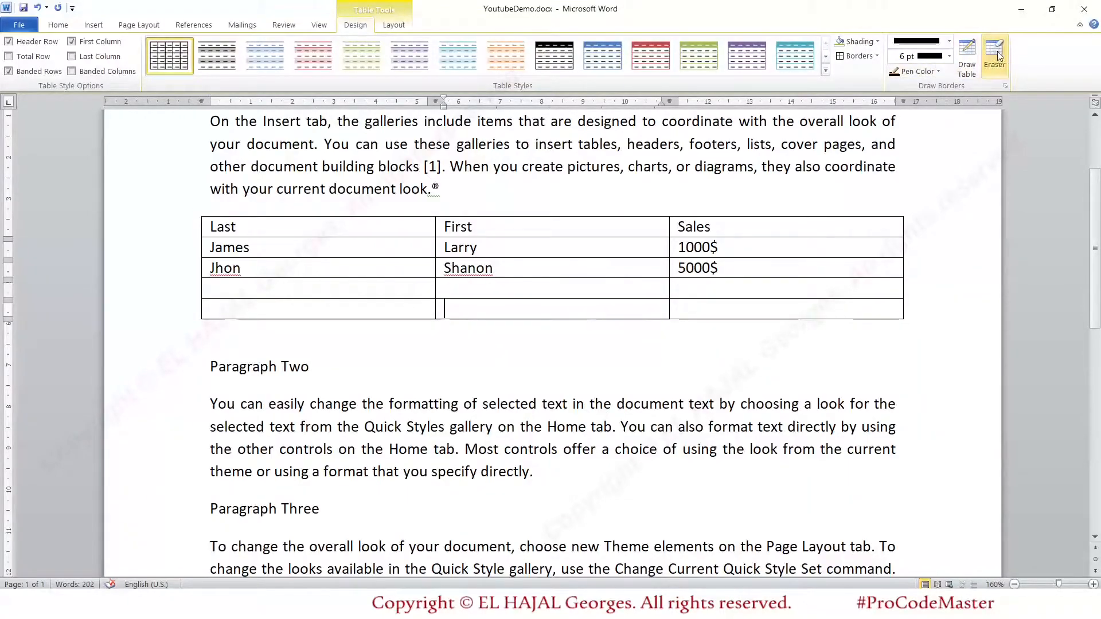
{"action": "left_click", "coordinate": [436, 306]}
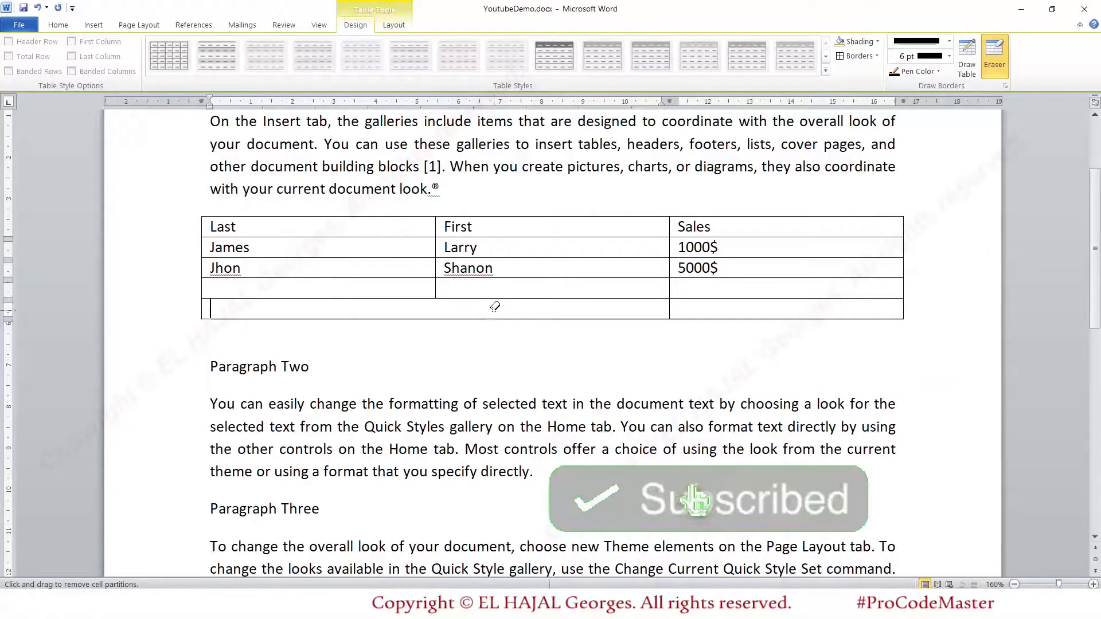
Draw a 6 pt vertical border between the first and second columns in the table's last two rows.
{"action": "left_click", "coordinate": [968, 57]}
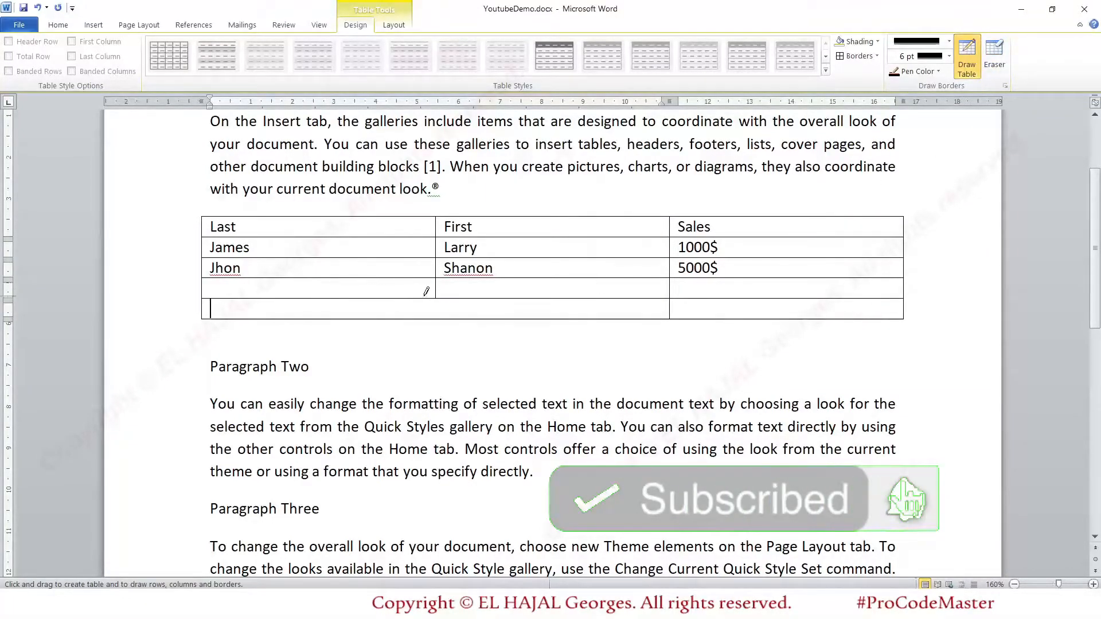
{"action": "left_click", "coordinate": [437, 296]}
{"action": "left_click_drag", "start_coordinate": [437, 294], "coordinate": [437, 319]}
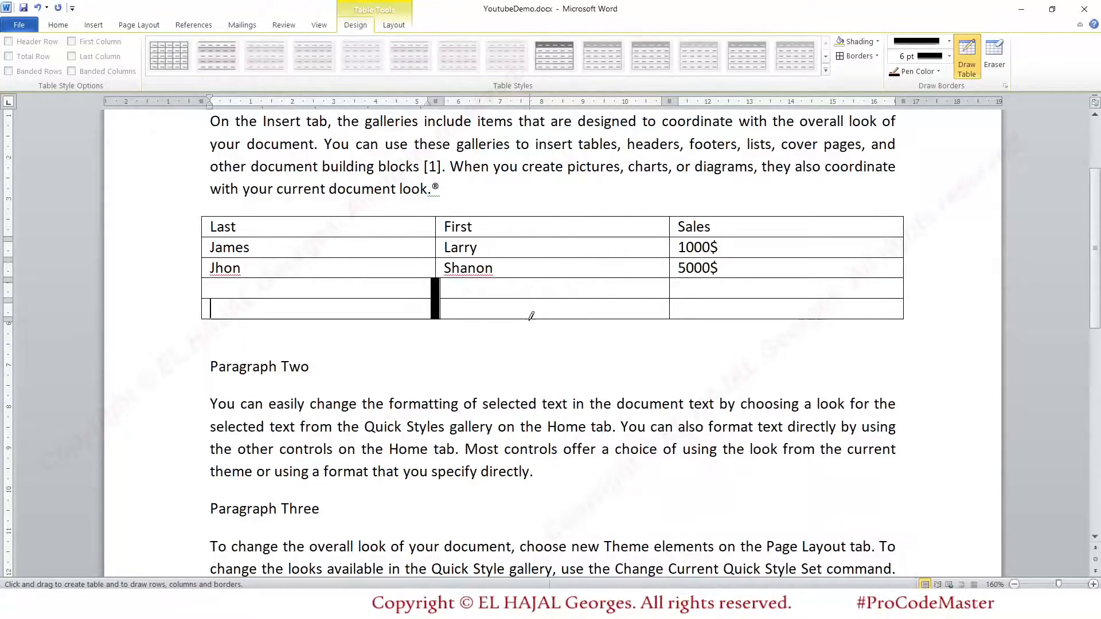
Undo the thick border and redraw the divider between the last row's first two cells as a single ½ pt line.
{"action": "left_click", "coordinate": [949, 56]}
{"action": "left_click", "coordinate": [948, 41]}
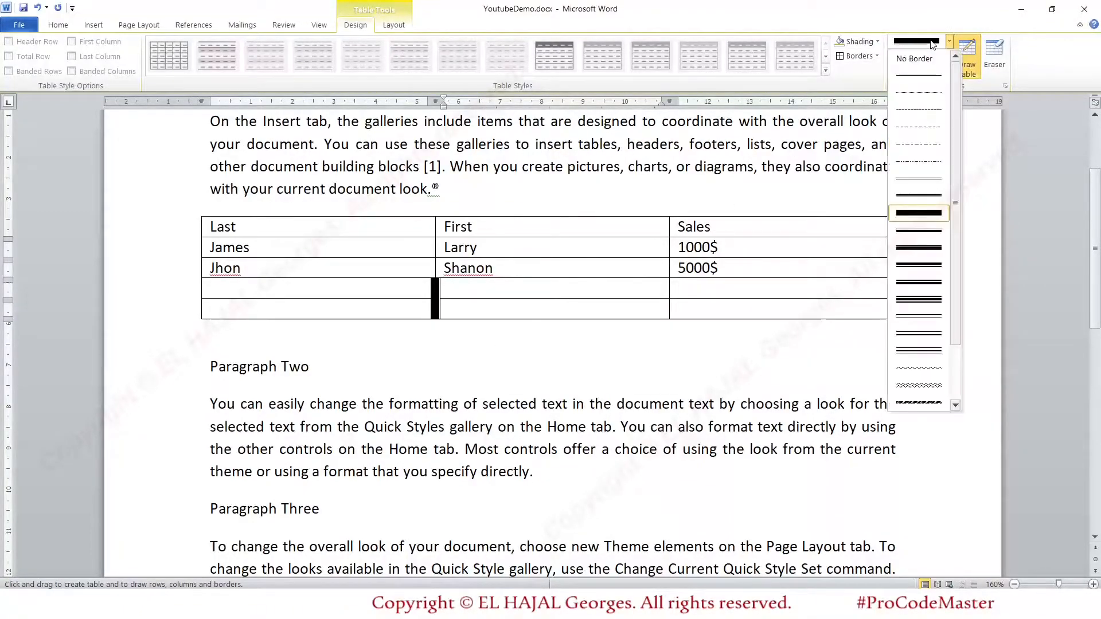
{"action": "left_click", "coordinate": [917, 76]}
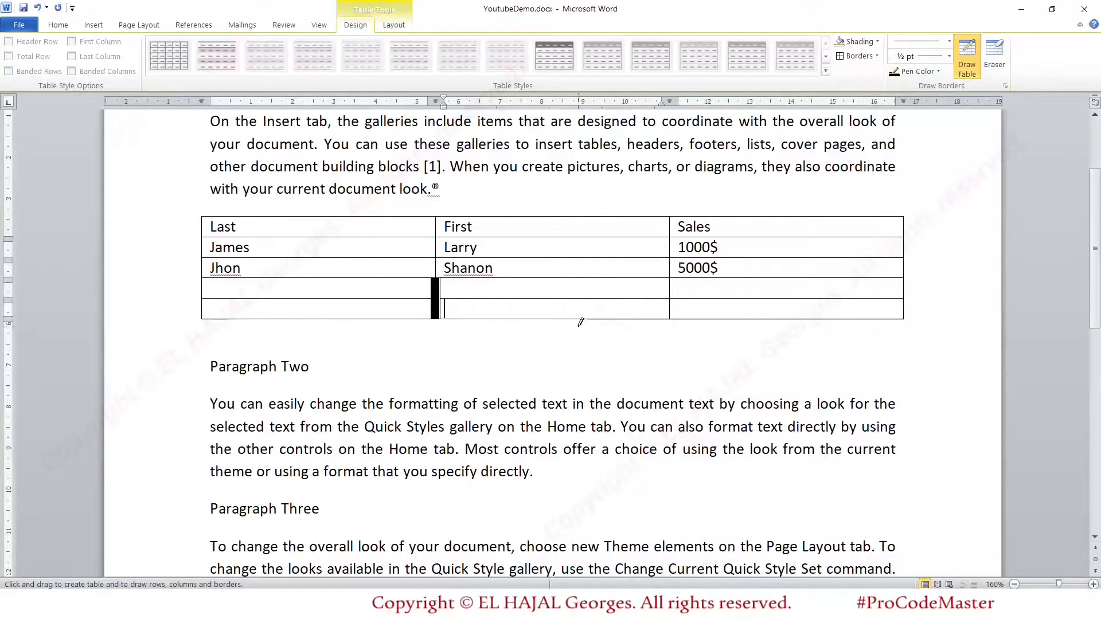
{"action": "key", "text": "ctrl+z"}
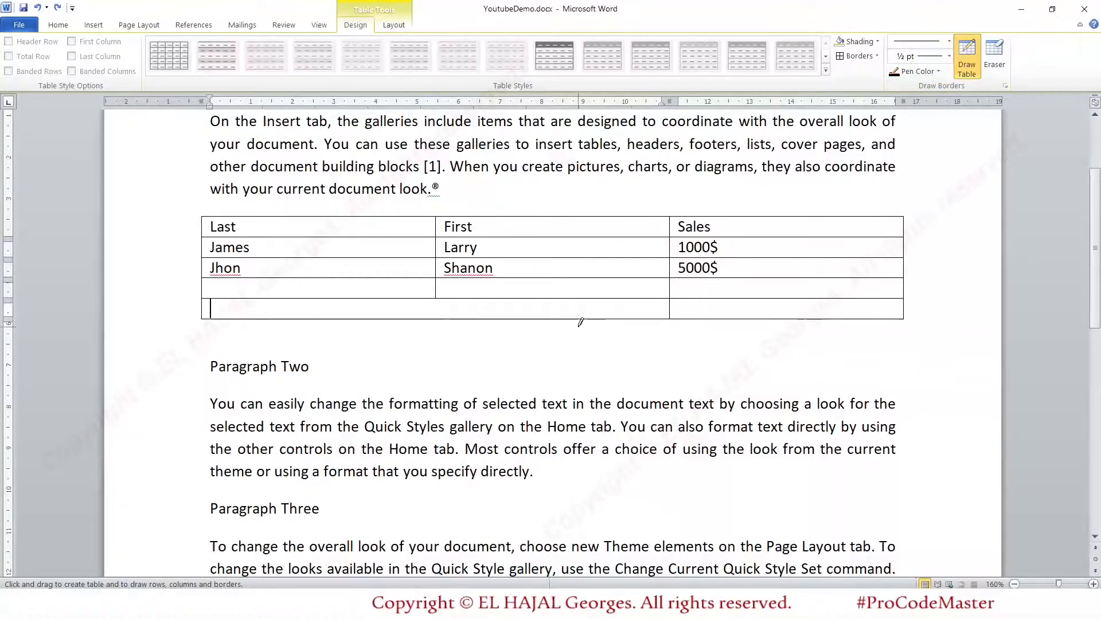
{"action": "left_click", "coordinate": [435, 298]}
{"action": "left_click_drag", "start_coordinate": [436, 299], "coordinate": [435, 317]}
{"action": "left_click", "coordinate": [978, 54]}
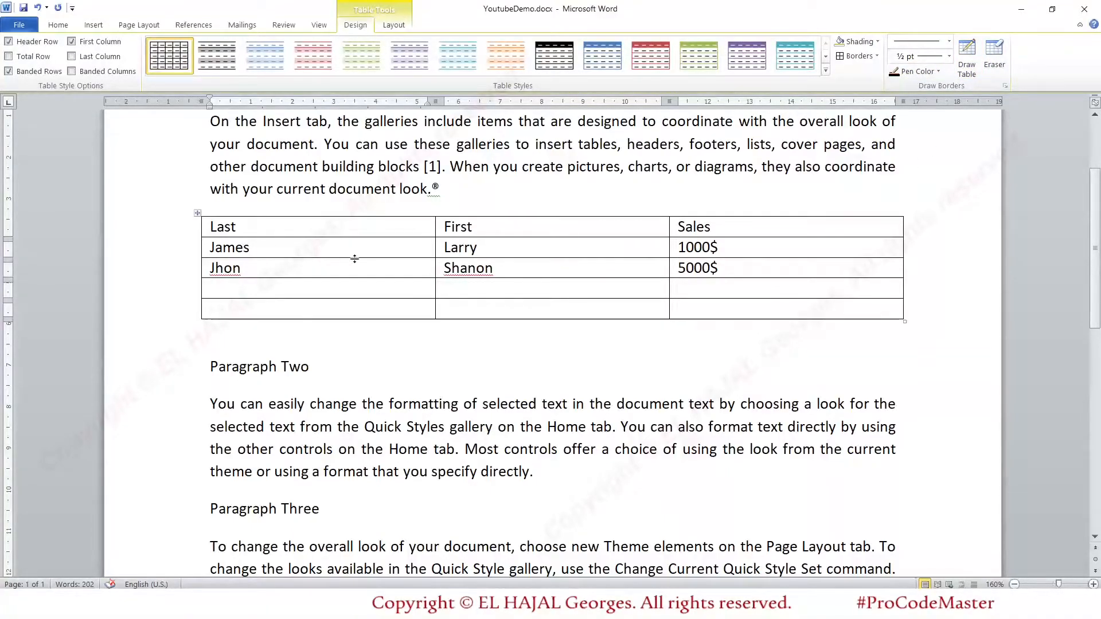
Select the whole table and choose the Box border setting in its Borders and Shading options.
{"action": "mouse_move", "coordinate": [206, 227]}
{"action": "left_mouse_down"}
{"action": "mouse_move", "coordinate": [786, 226]}
{"action": "mouse_move", "coordinate": [846, 293]}
{"action": "mouse_move", "coordinate": [827, 307]}
{"action": "left_mouse_up"}
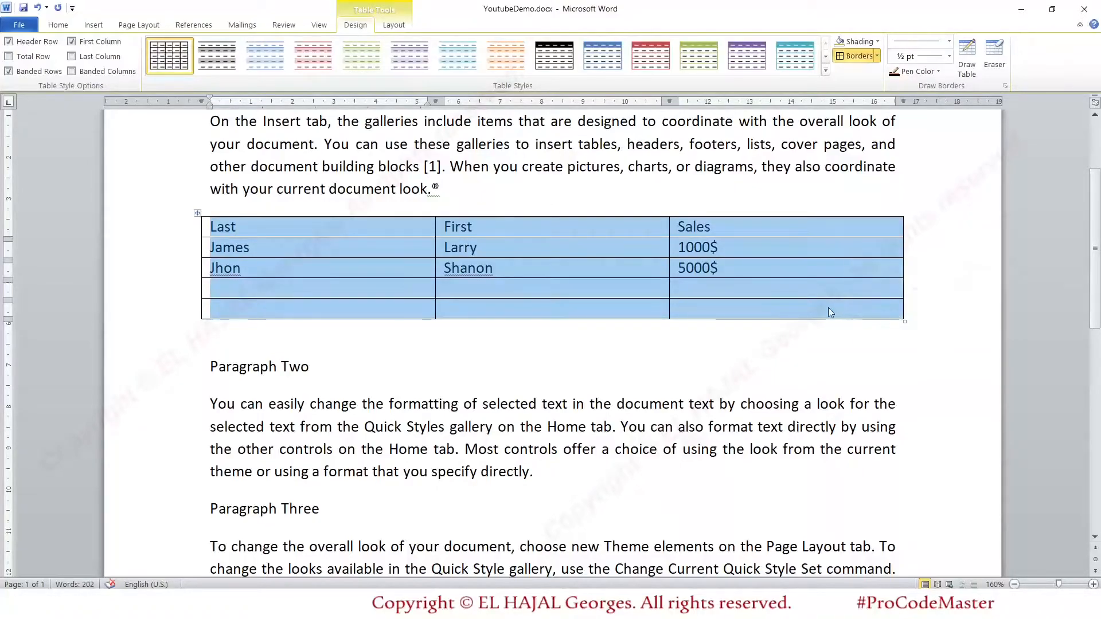
{"action": "right_click", "coordinate": [828, 308]}
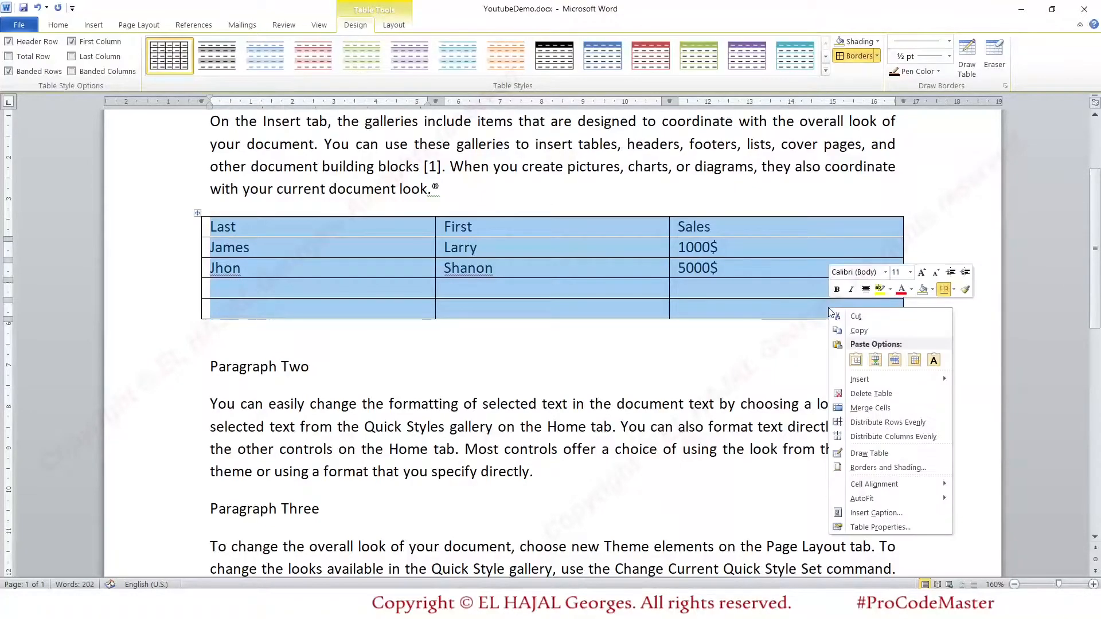
{"action": "left_click", "coordinate": [892, 466]}
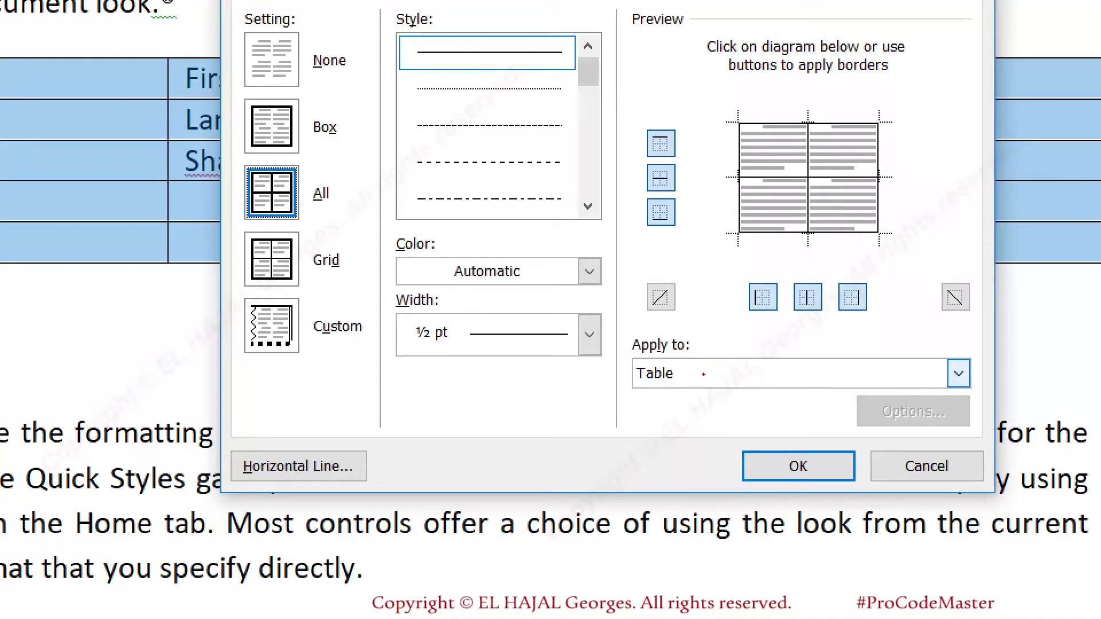
{"action": "left_click_drag", "start_coordinate": [623, 387], "coordinate": [696, 380]}
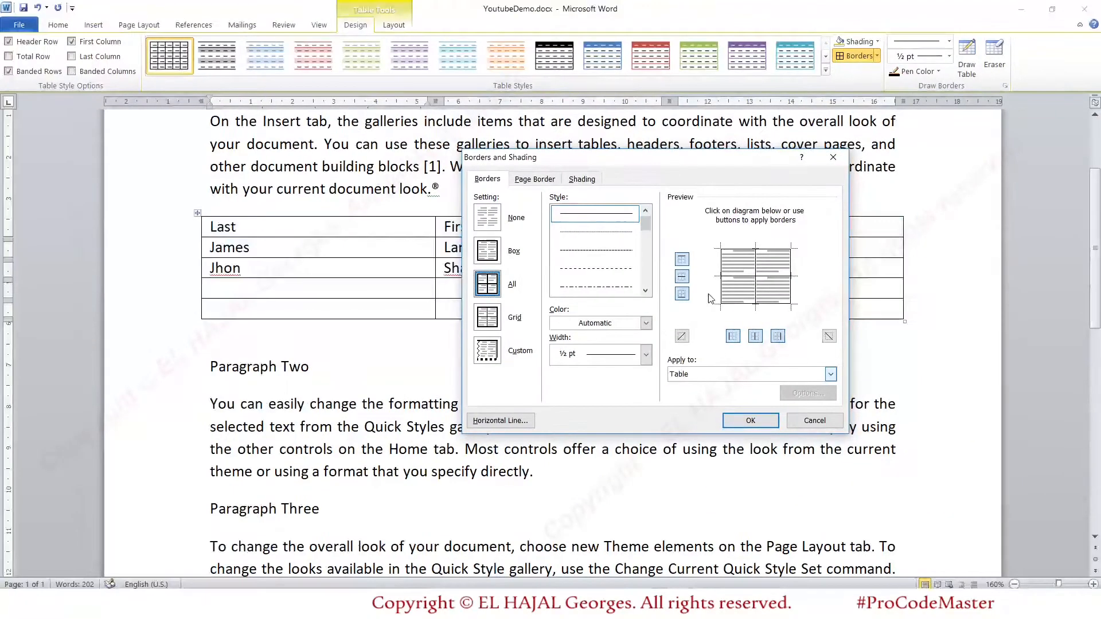
{"action": "left_click", "coordinate": [496, 258]}
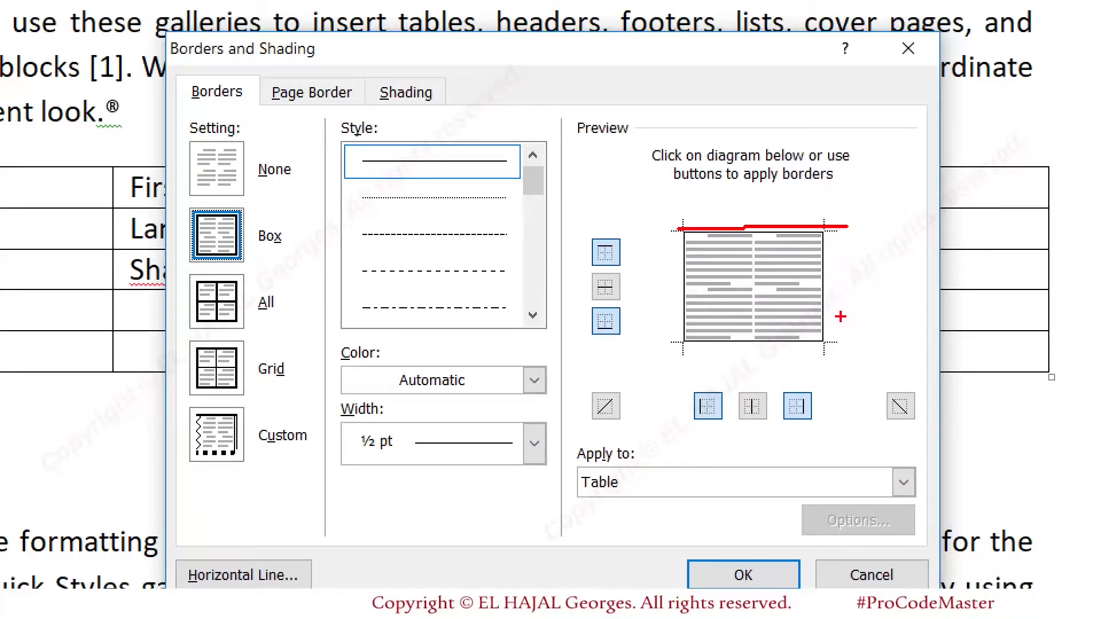
{"action": "mouse_move", "coordinate": [677, 224]}
{"action": "left_mouse_down"}
{"action": "mouse_move", "coordinate": [683, 341]}
{"action": "mouse_move", "coordinate": [839, 360]}
{"action": "left_mouse_up"}
{"action": "left_click_drag", "start_coordinate": [831, 221], "coordinate": [838, 334]}
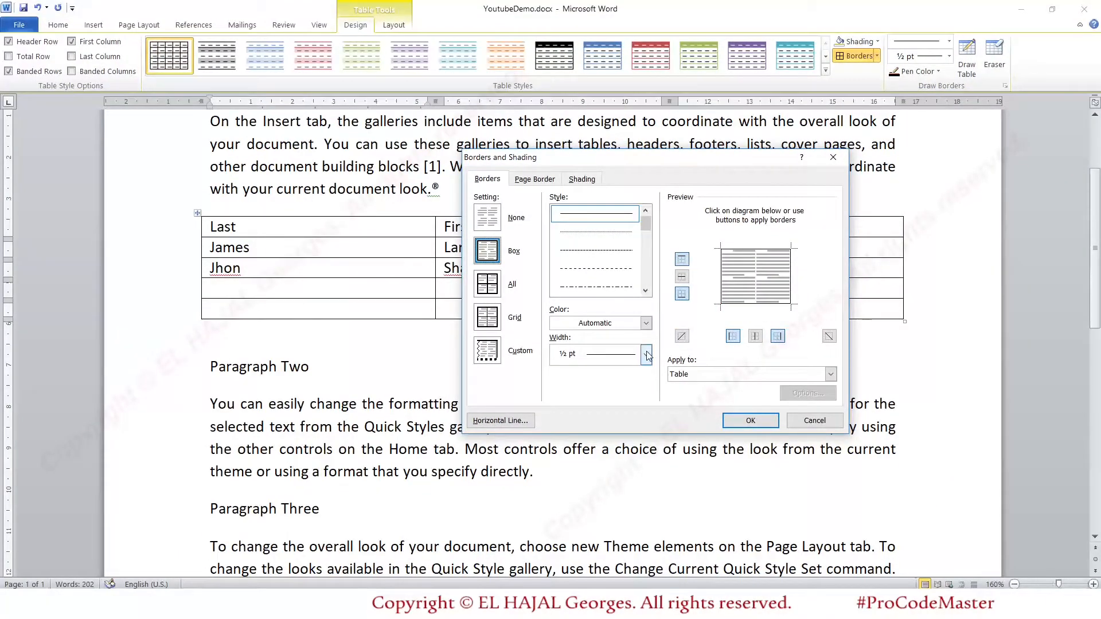
Set the box border width to 4 ½ pt, remove the table's left border and apply the borders.
{"action": "left_click", "coordinate": [533, 443]}
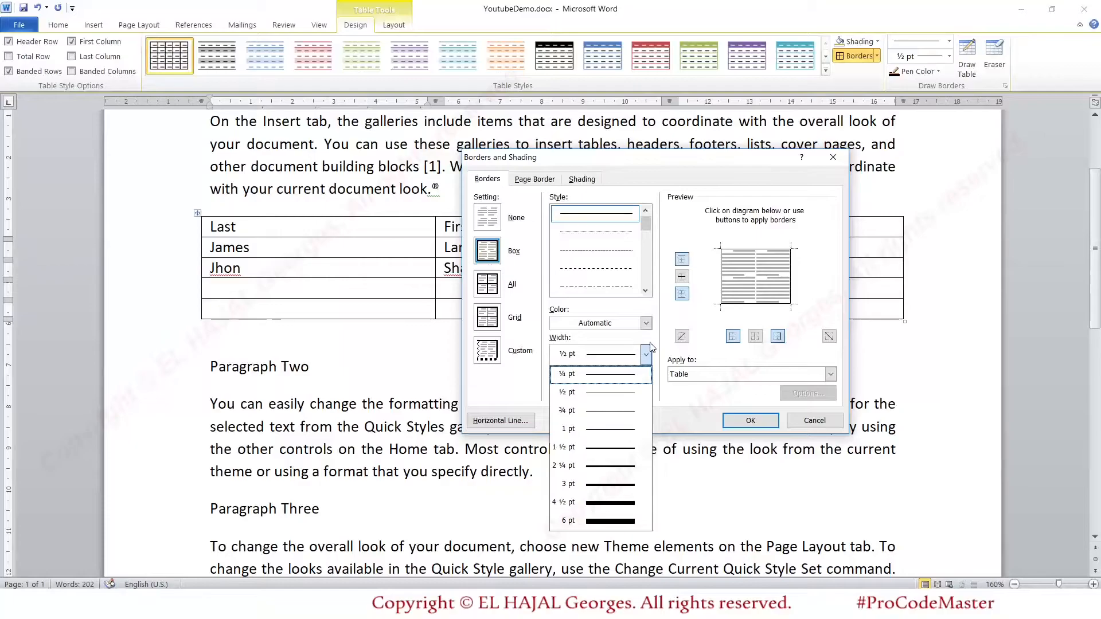
{"action": "left_click", "coordinate": [647, 354]}
{"action": "left_click", "coordinate": [647, 353]}
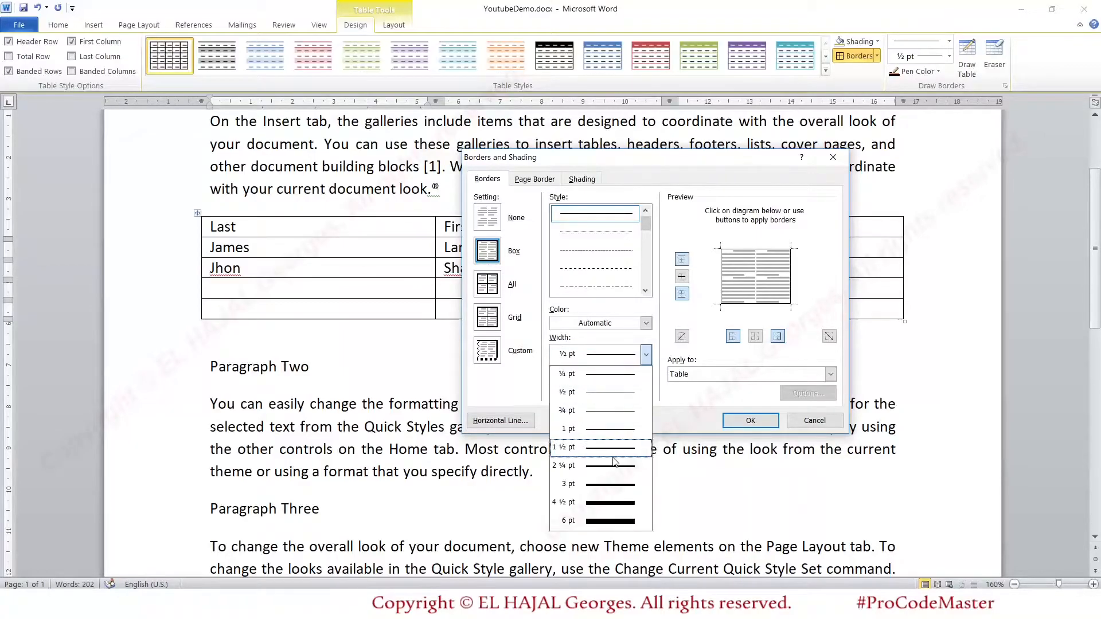
{"action": "left_click", "coordinate": [596, 502]}
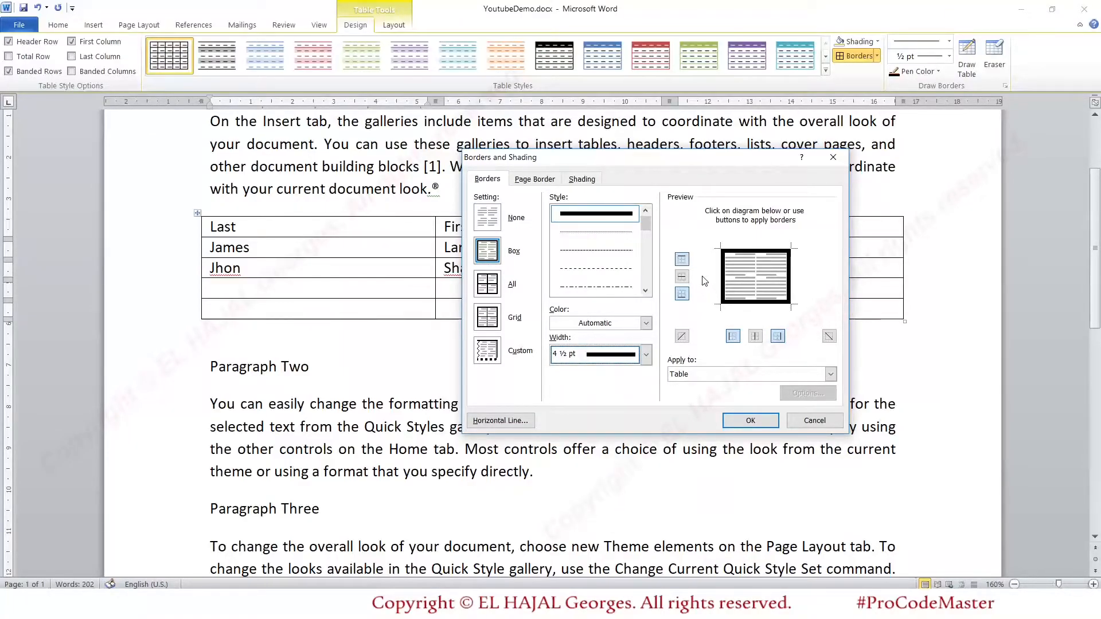
{"action": "left_click", "coordinate": [722, 276]}
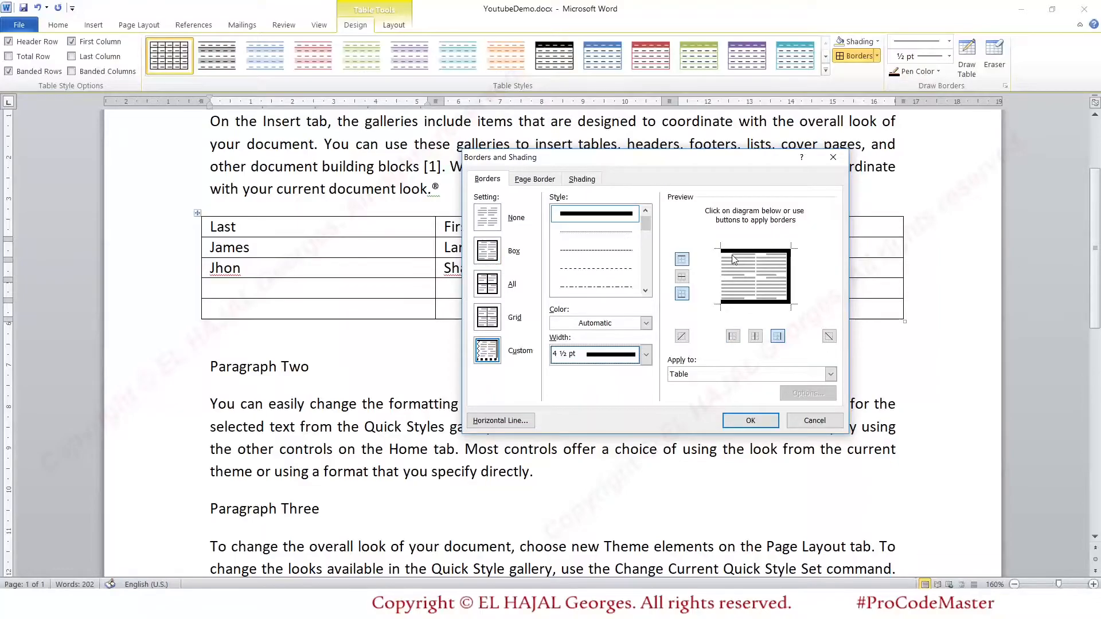
{"action": "left_click", "coordinate": [750, 421]}
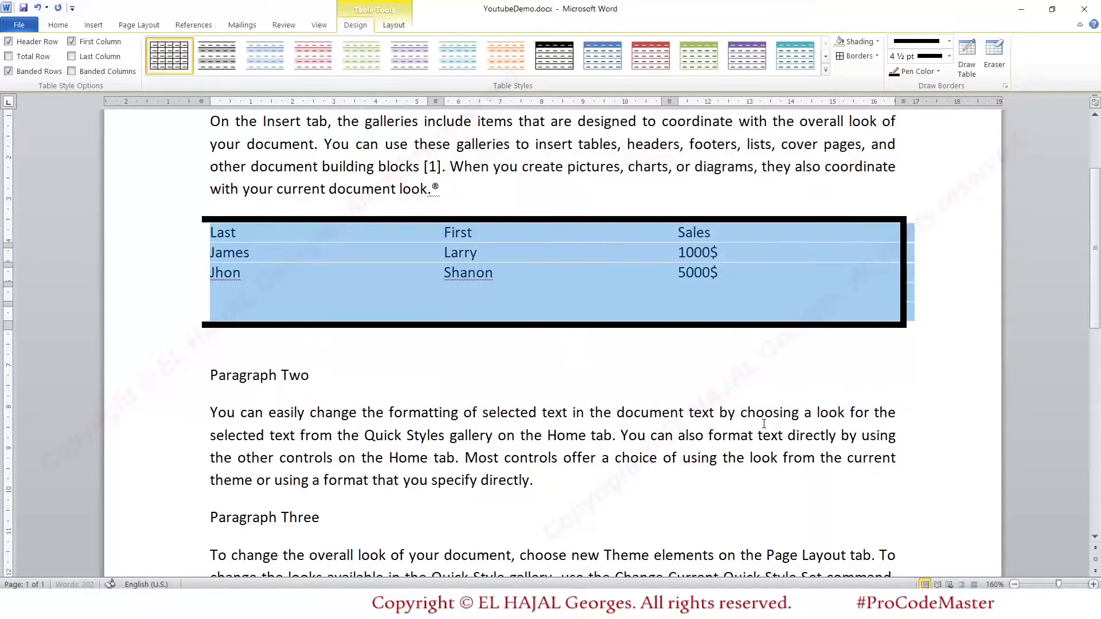
{"action": "left_click", "coordinate": [562, 363]}
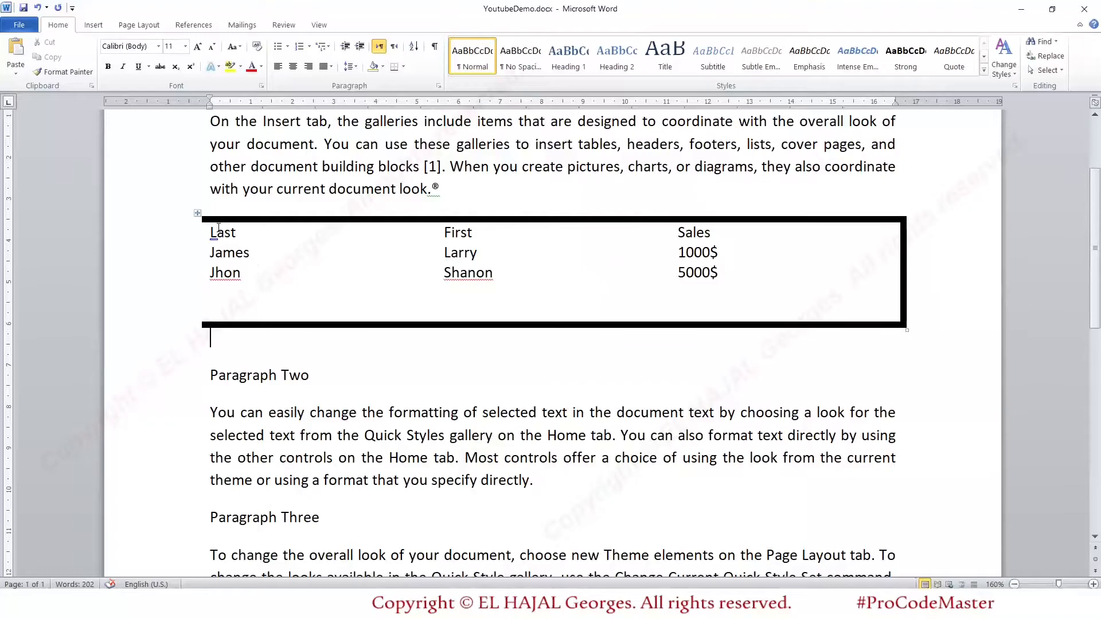
Select the whole sales table and choose the All border setting in its Borders and Shading options.
{"action": "left_click_drag", "start_coordinate": [208, 230], "coordinate": [754, 311]}
{"action": "right_click", "coordinate": [755, 312]}
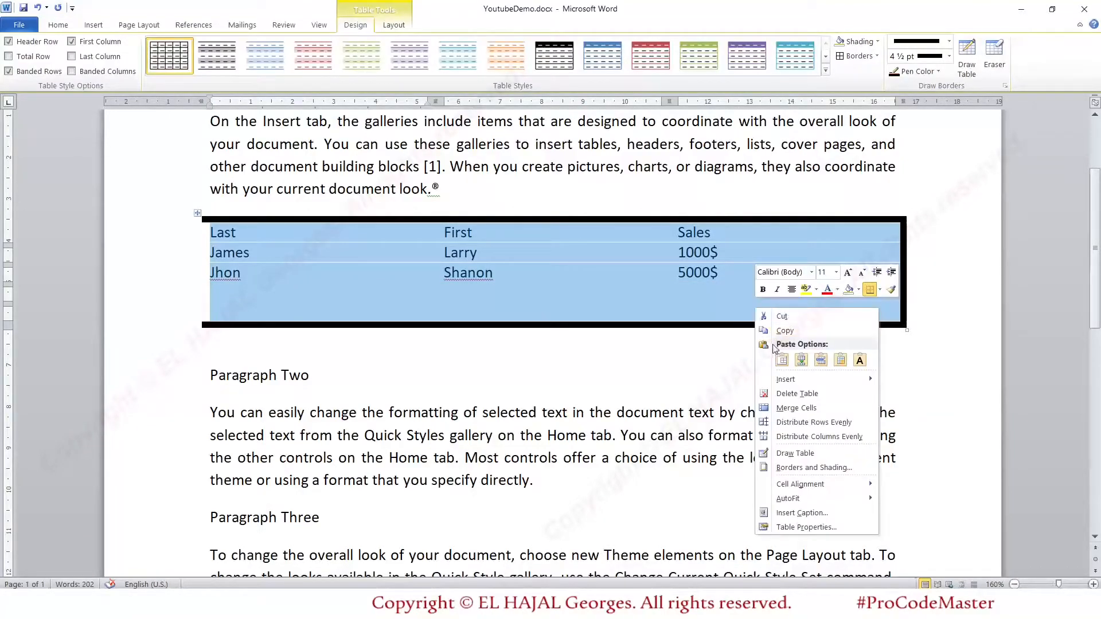
{"action": "left_click", "coordinate": [814, 468]}
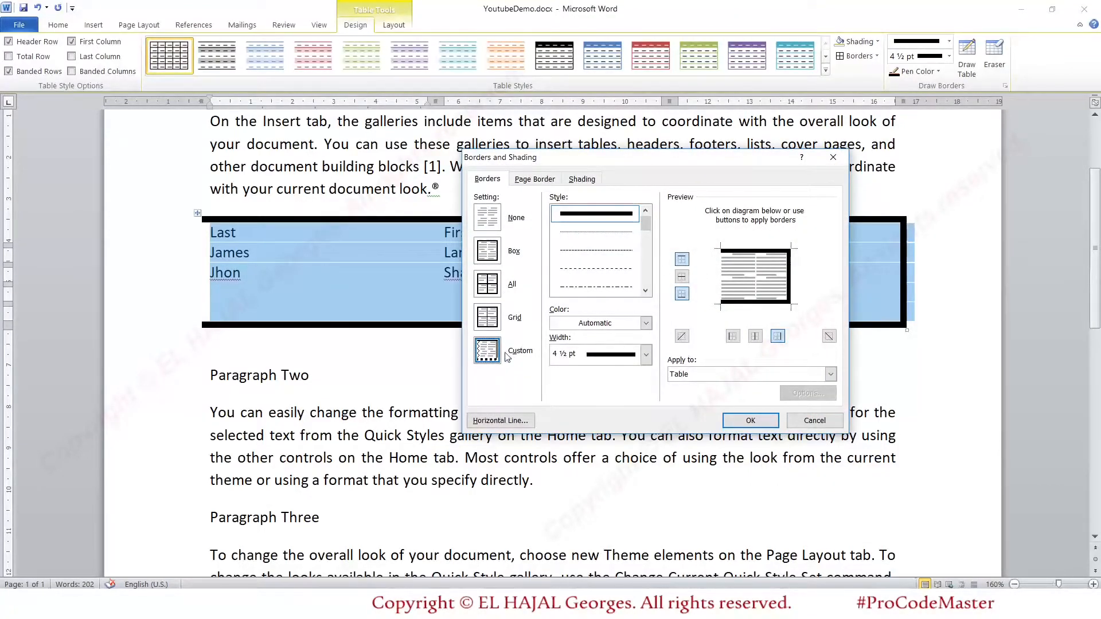
{"action": "left_click", "coordinate": [642, 360]}
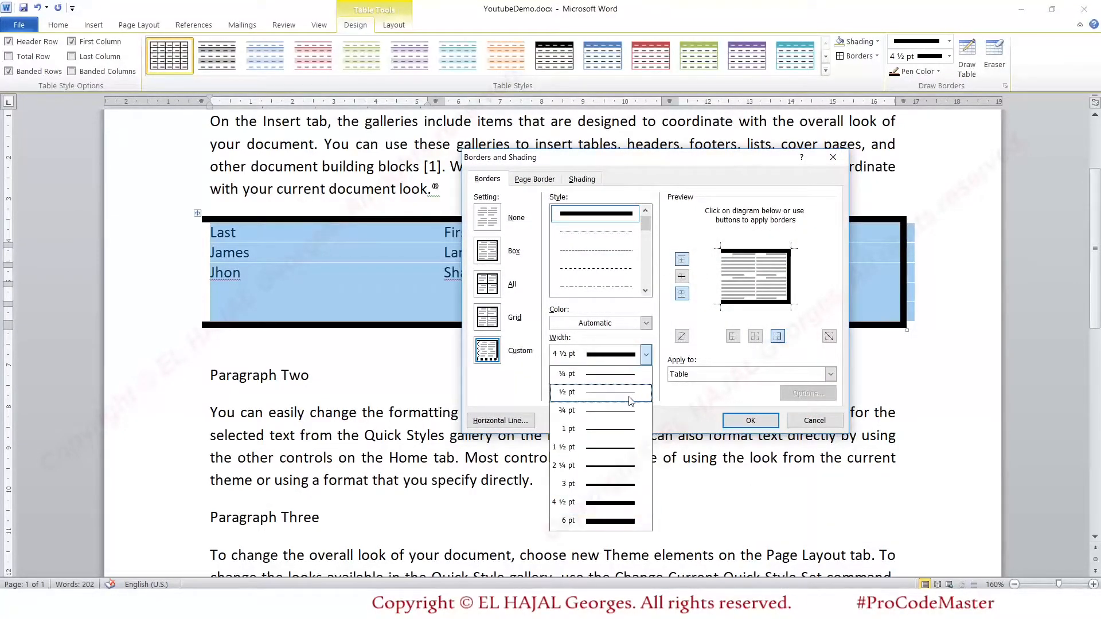
{"action": "left_click", "coordinate": [627, 355]}
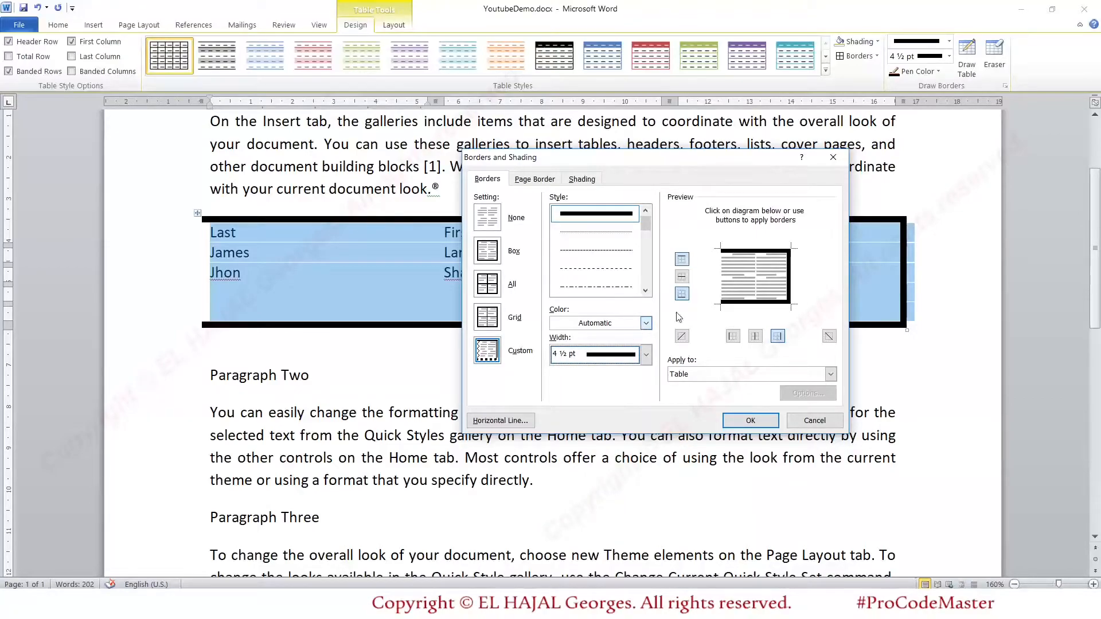
{"action": "left_click", "coordinate": [493, 291]}
Set the border width to 3 pt, remove the table's inside and right borders, and apply the settings.
{"action": "left_click", "coordinate": [646, 356]}
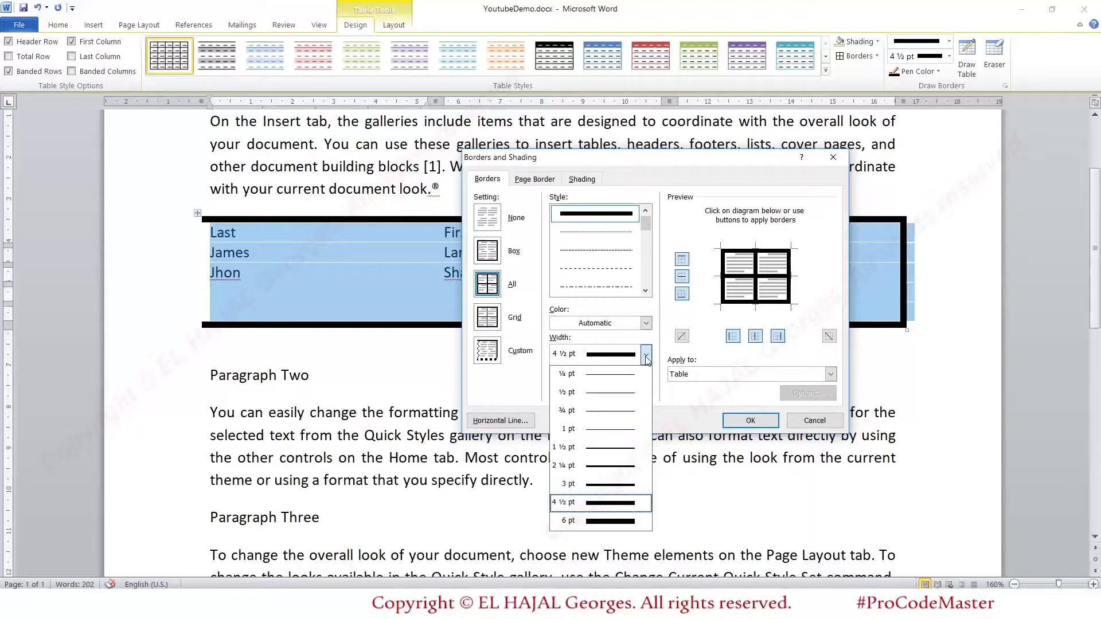
{"action": "left_click", "coordinate": [596, 429]}
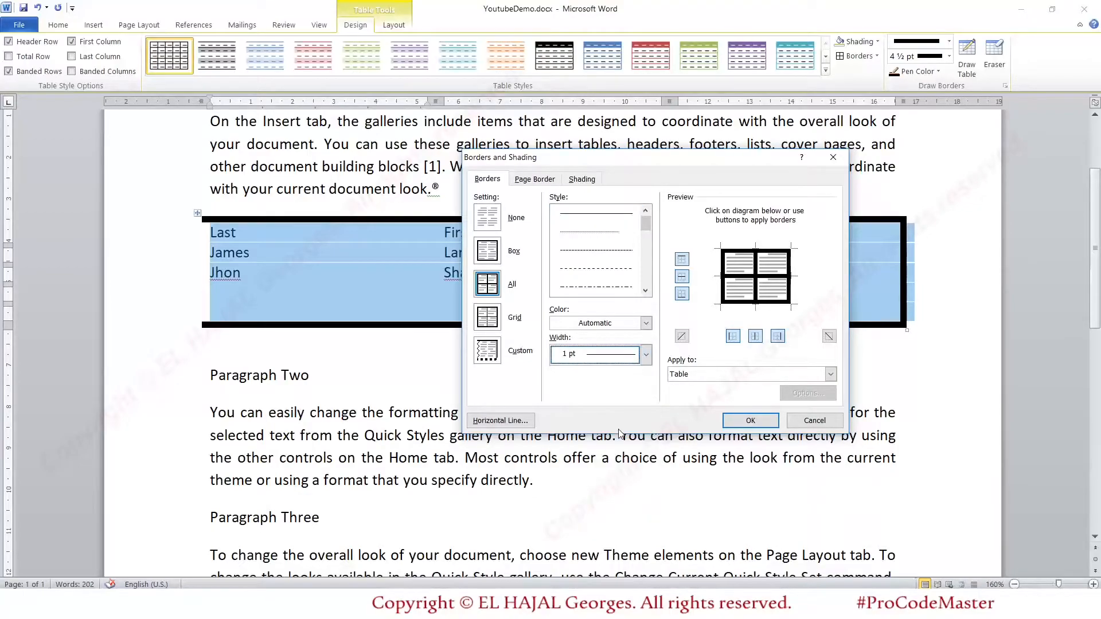
{"action": "left_click", "coordinate": [646, 355]}
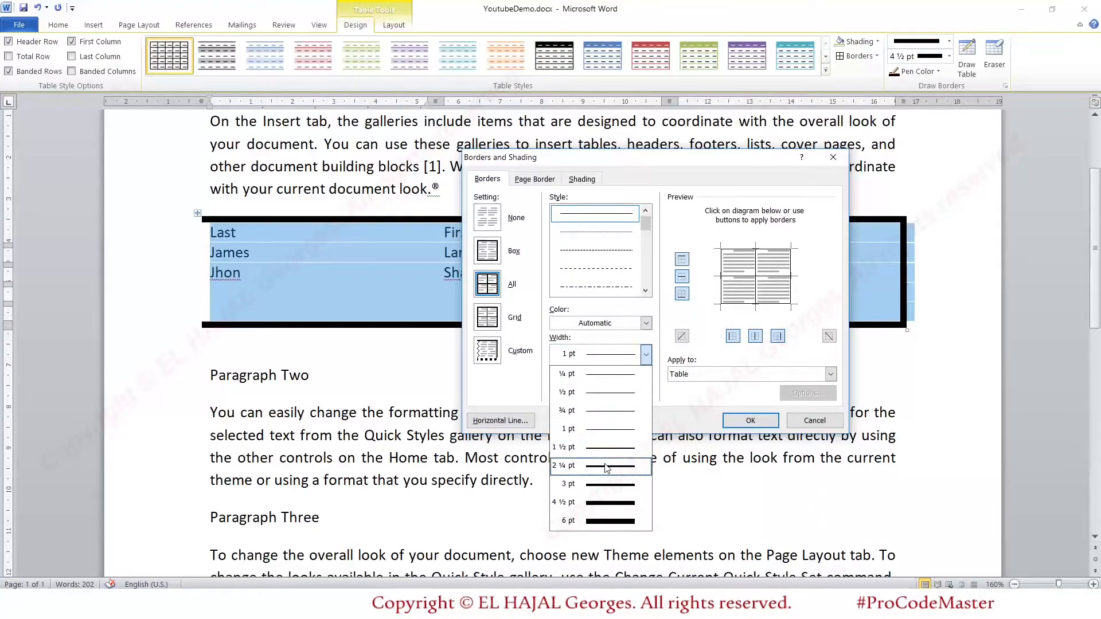
{"action": "left_click", "coordinate": [610, 485]}
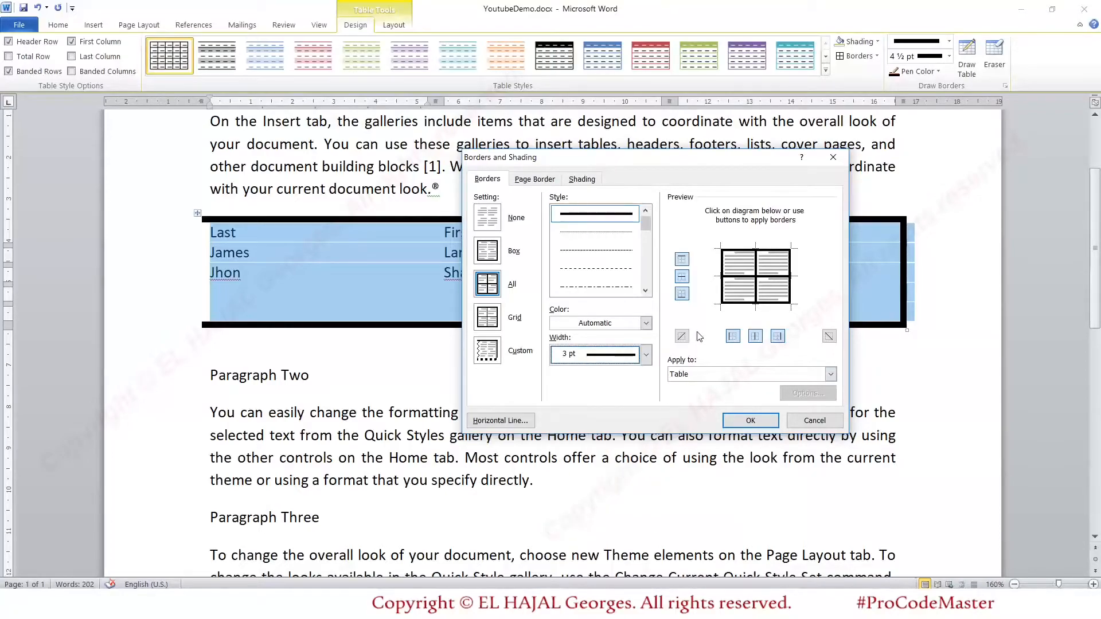
{"action": "left_click", "coordinate": [755, 275]}
{"action": "left_click", "coordinate": [756, 425]}
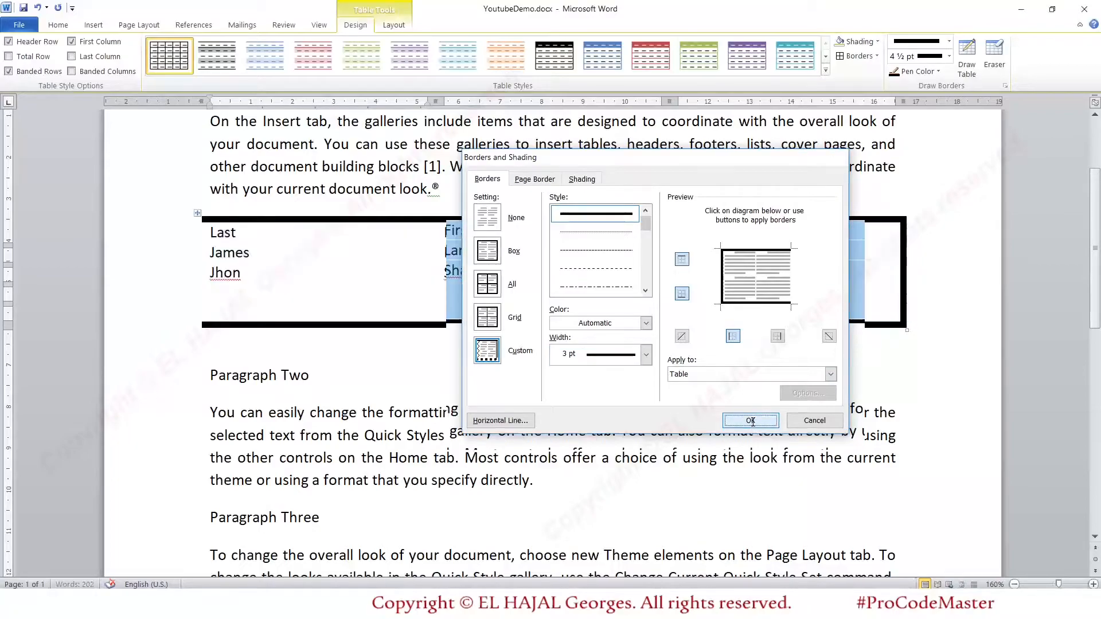
{"action": "left_click", "coordinate": [656, 341]}
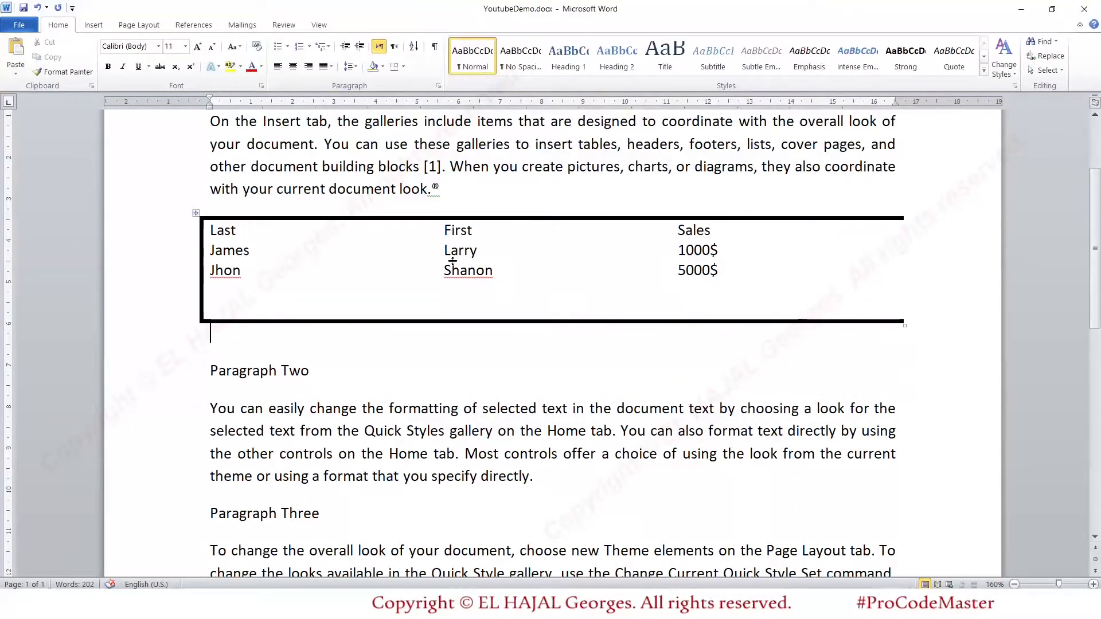
{"action": "left_click", "coordinate": [440, 269]}
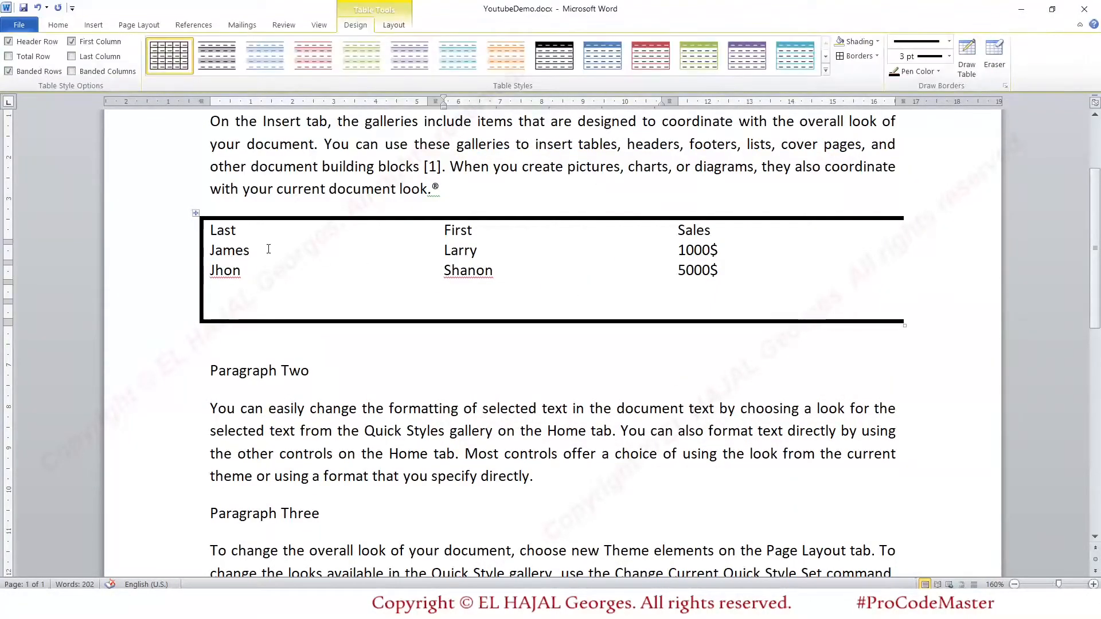
{"action": "left_click_drag", "start_coordinate": [208, 230], "coordinate": [802, 275]}
{"action": "left_click", "coordinate": [579, 268]}
{"action": "left_click", "coordinate": [441, 251]}
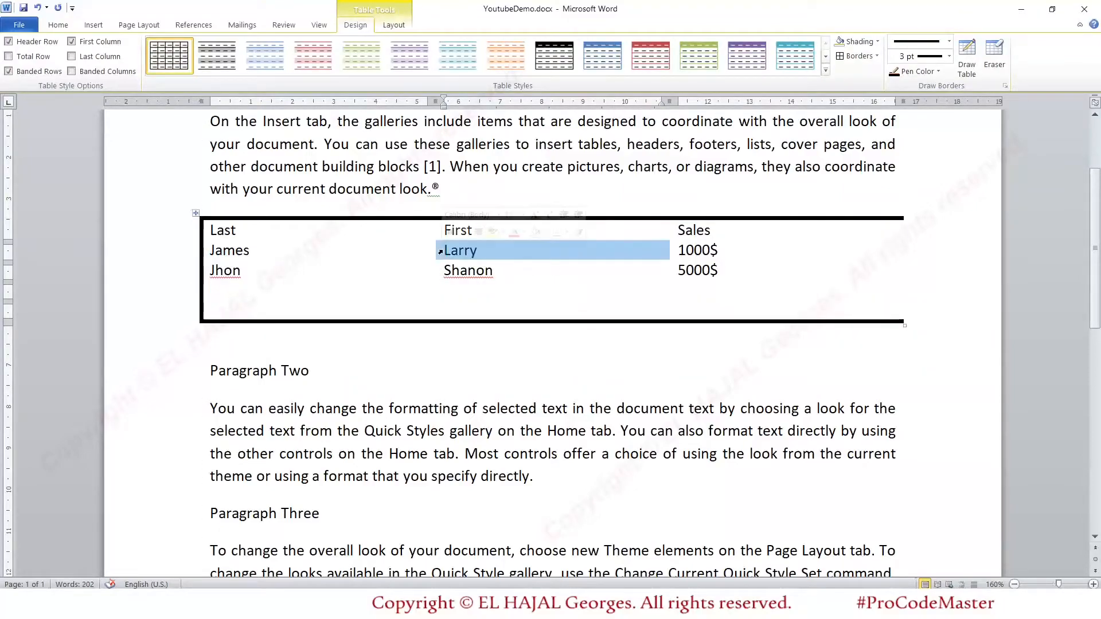
{"action": "left_click_drag", "start_coordinate": [390, 235], "coordinate": [204, 229]}
For the "Last" header cell, remove the top and left borders and add 3 pt bottom and right borders.
{"action": "left_click", "coordinate": [204, 230]}
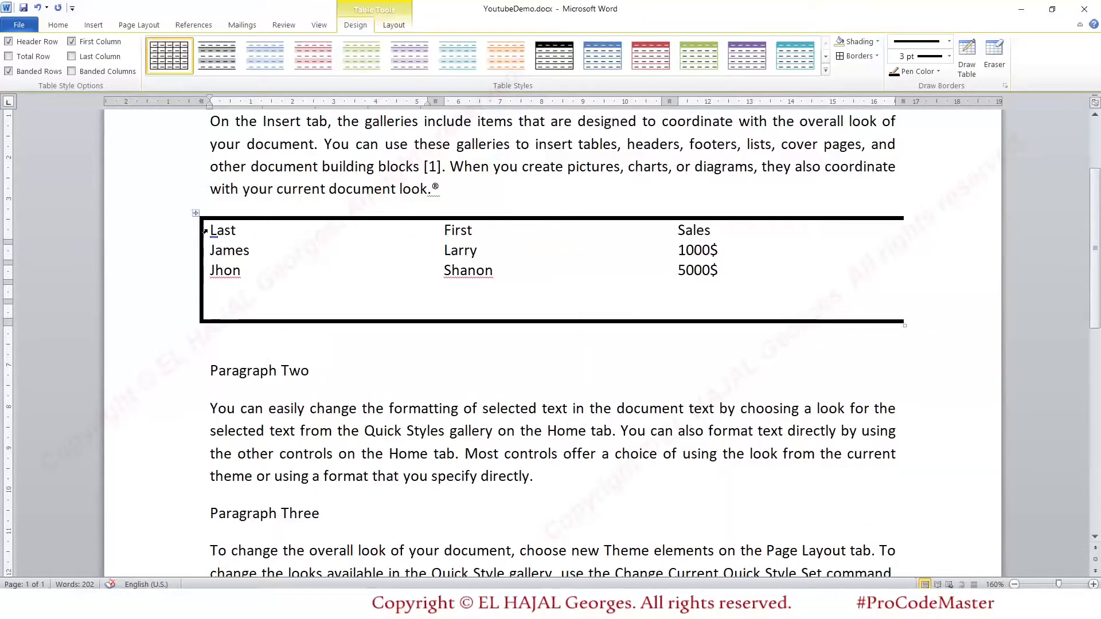
{"action": "left_click", "coordinate": [205, 230]}
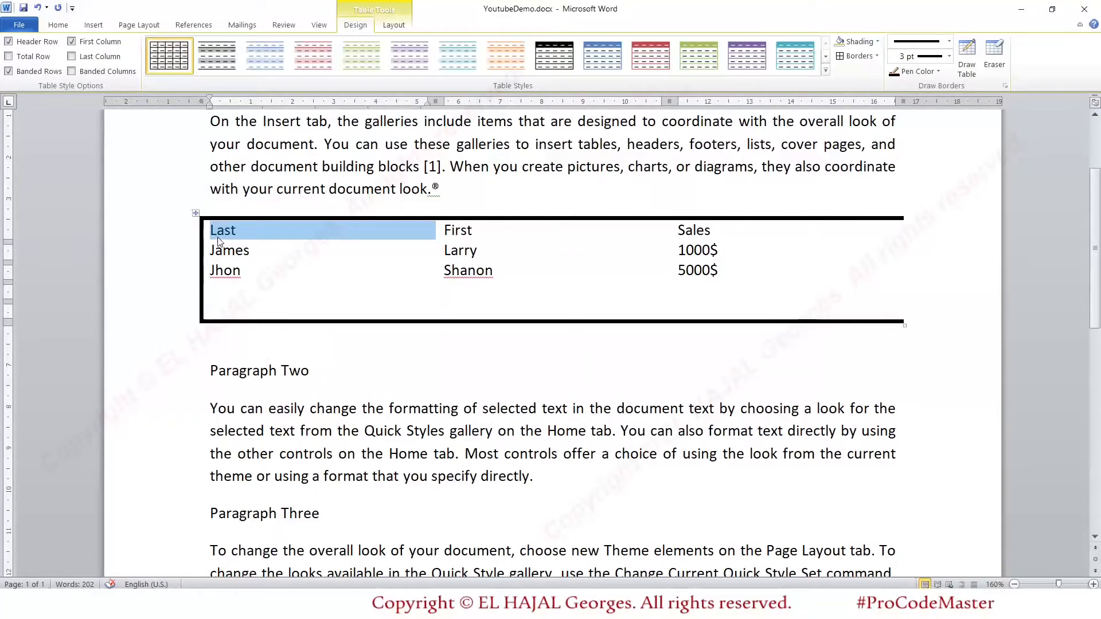
{"action": "right_click", "coordinate": [263, 231]}
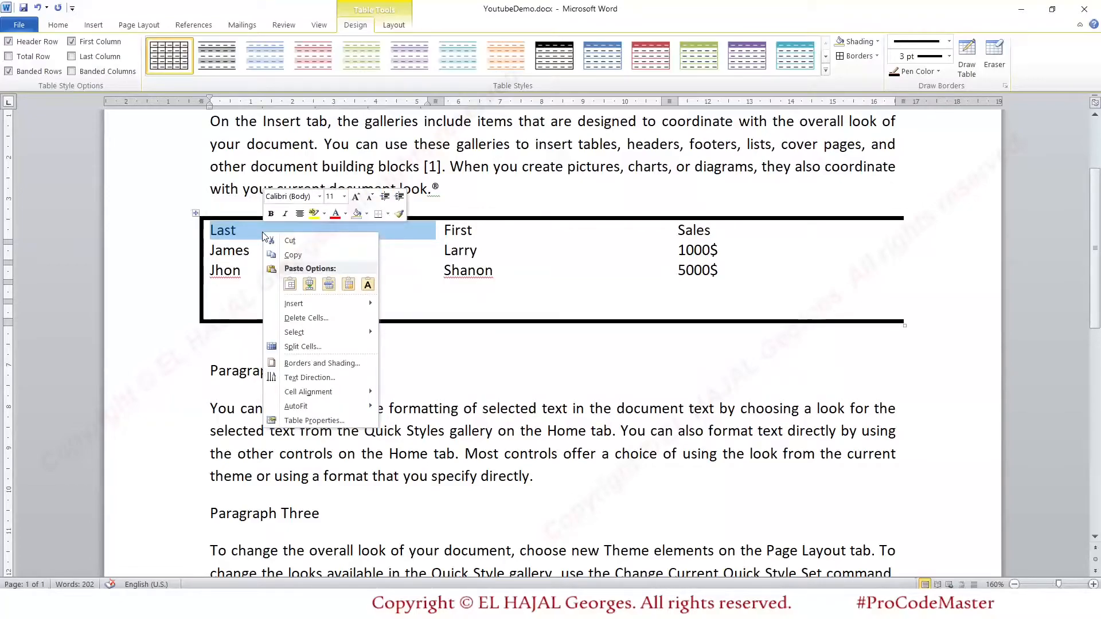
{"action": "left_click", "coordinate": [329, 363]}
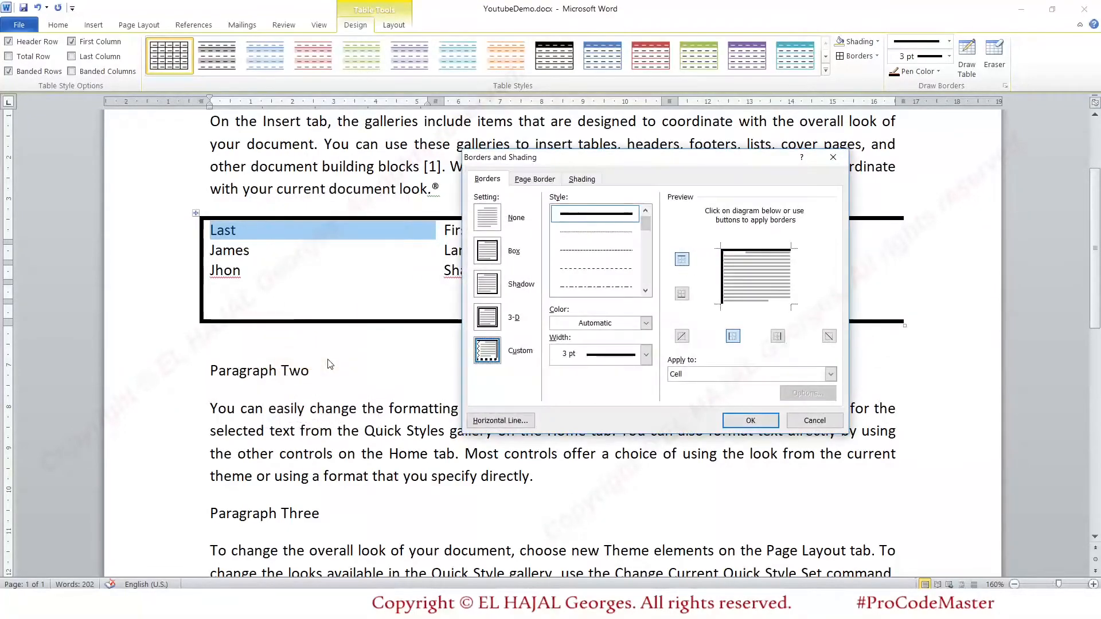
{"action": "left_click", "coordinate": [747, 252]}
{"action": "left_click", "coordinate": [721, 275]}
{"action": "left_click", "coordinate": [756, 302]}
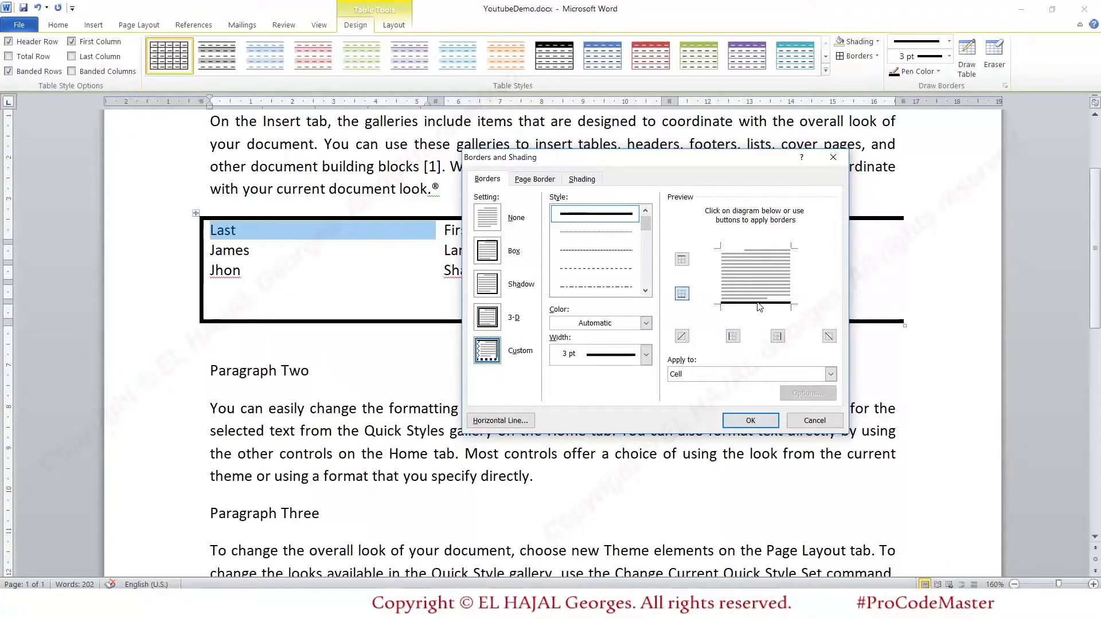
{"action": "left_click", "coordinate": [790, 278]}
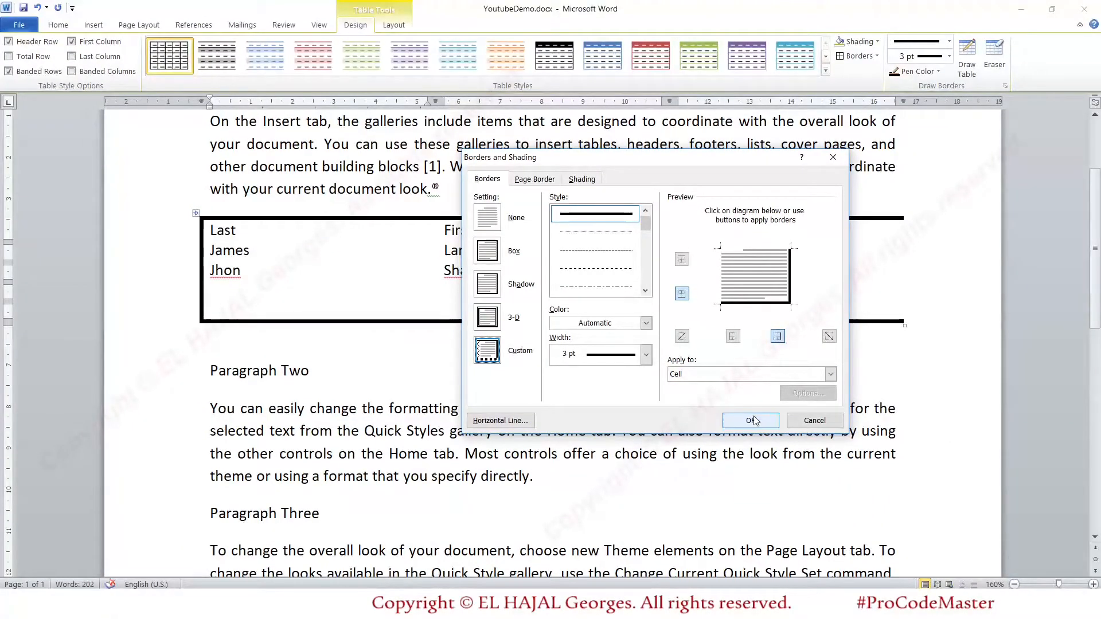
{"action": "left_click", "coordinate": [807, 461]}
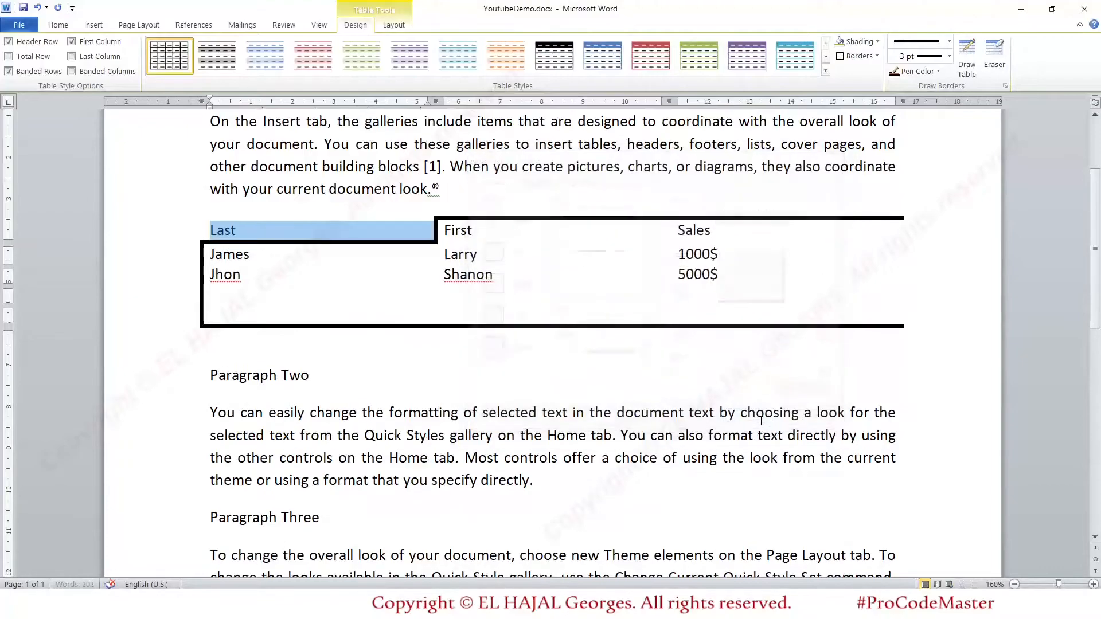
{"action": "left_click", "coordinate": [533, 276]}
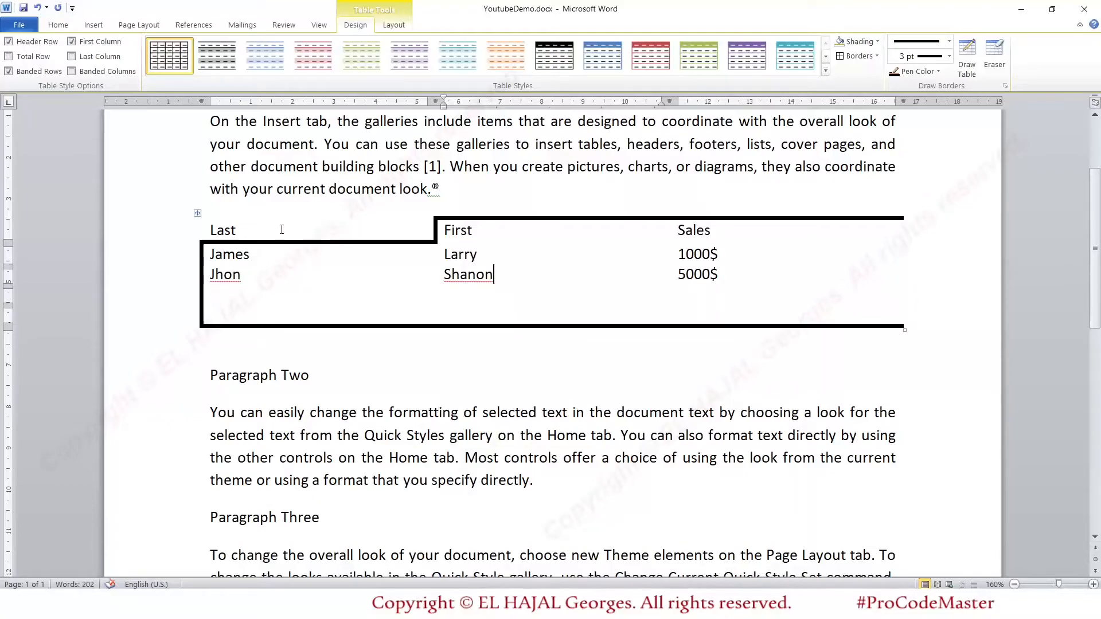
{"action": "left_click", "coordinate": [213, 229]}
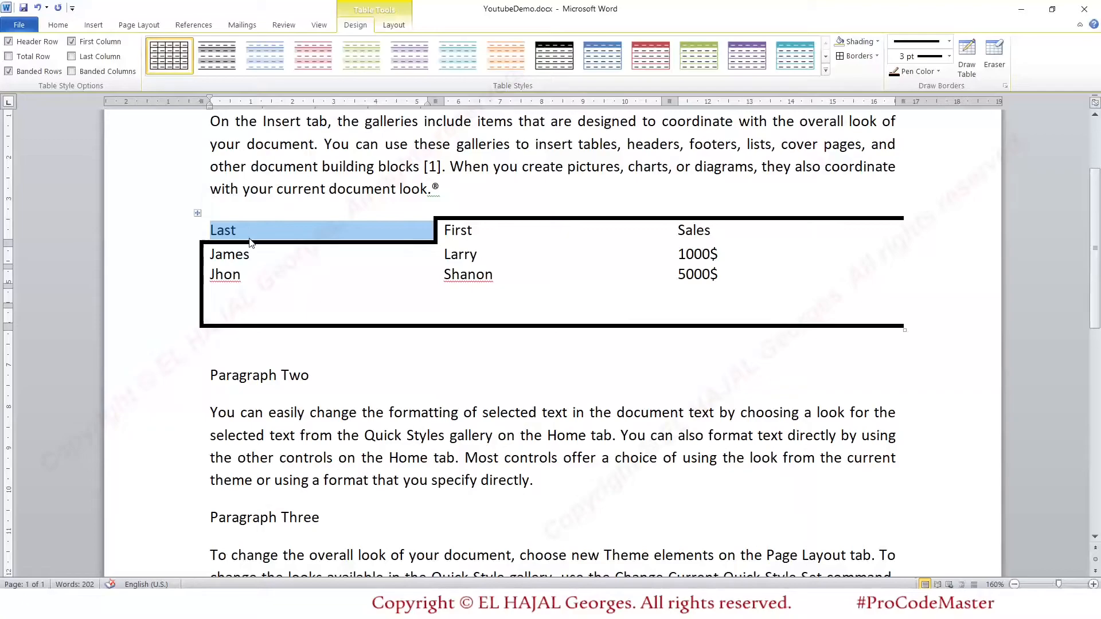
{"action": "left_click", "coordinate": [203, 250]}
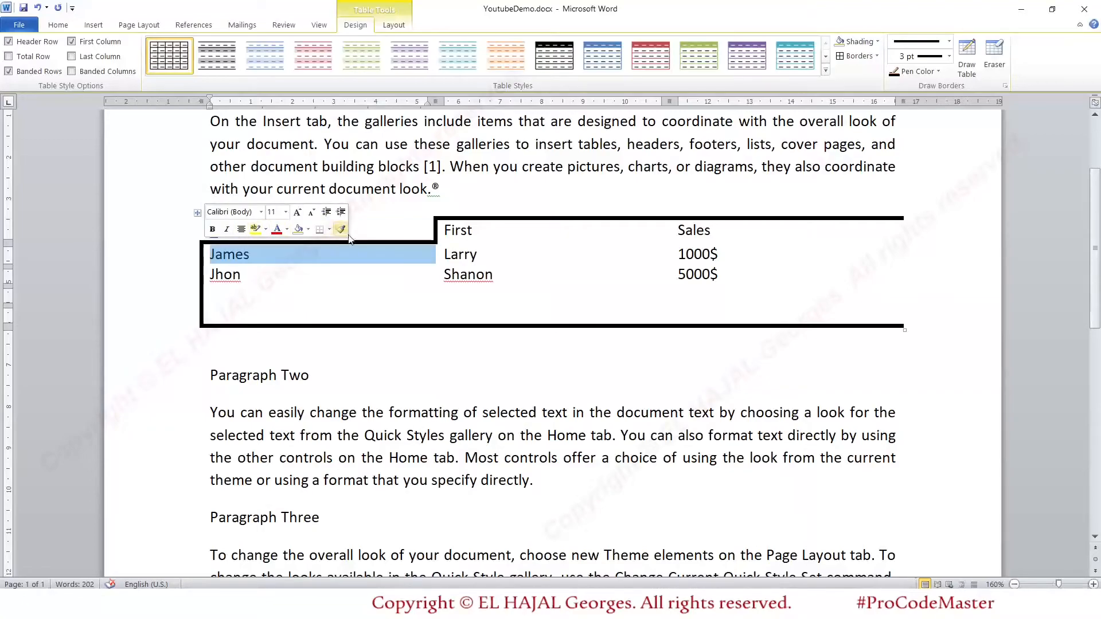
{"action": "left_click", "coordinate": [376, 231]}
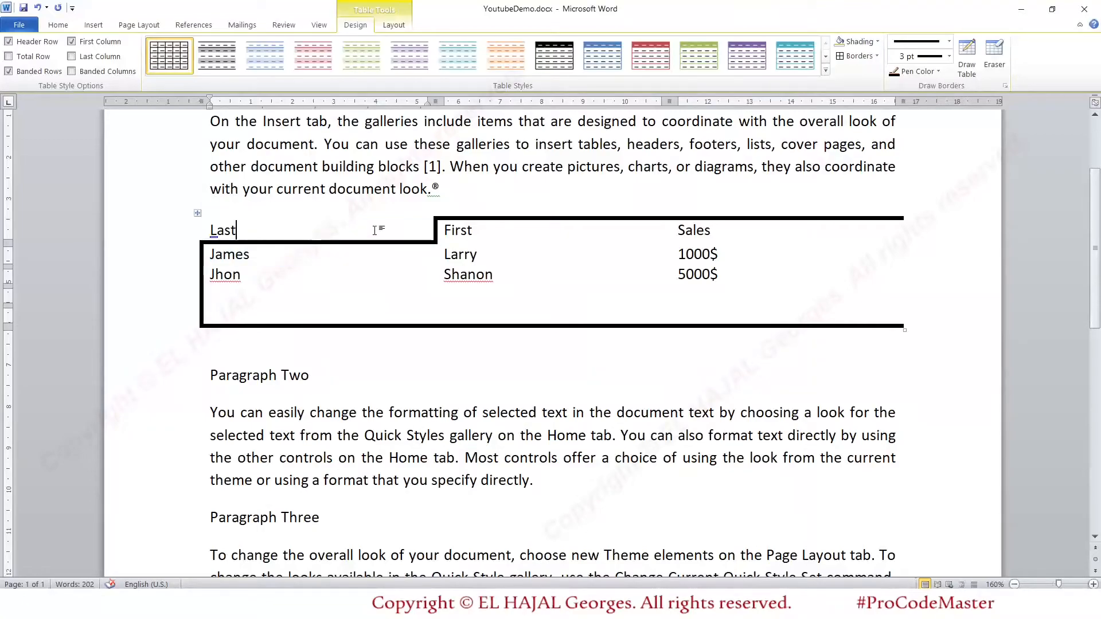
{"action": "left_click", "coordinate": [201, 233]}
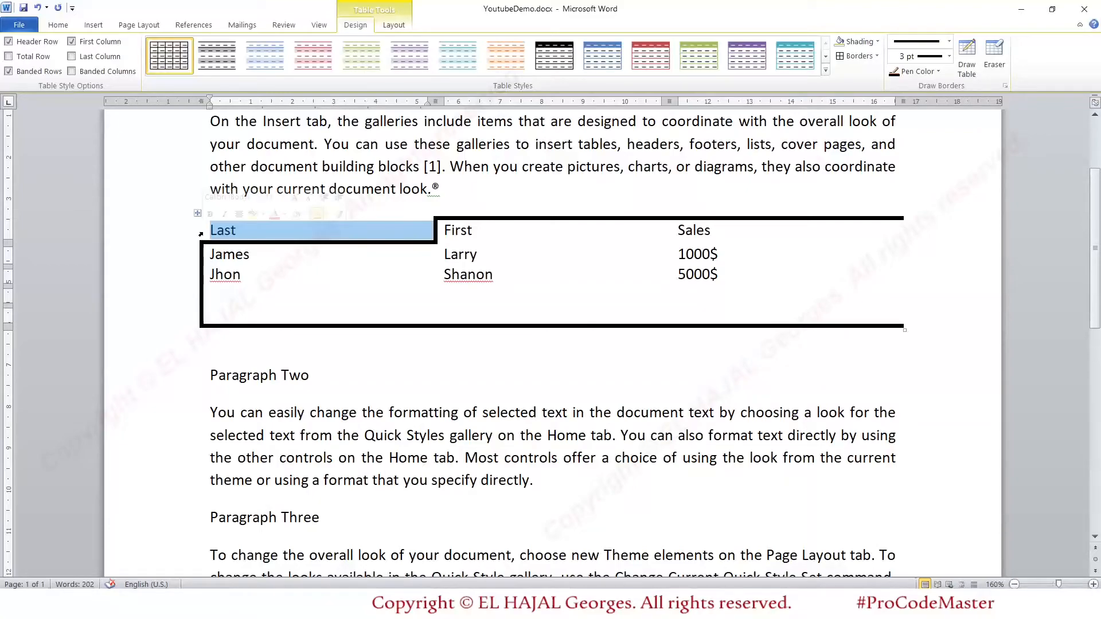
{"action": "left_click", "coordinate": [352, 236]}
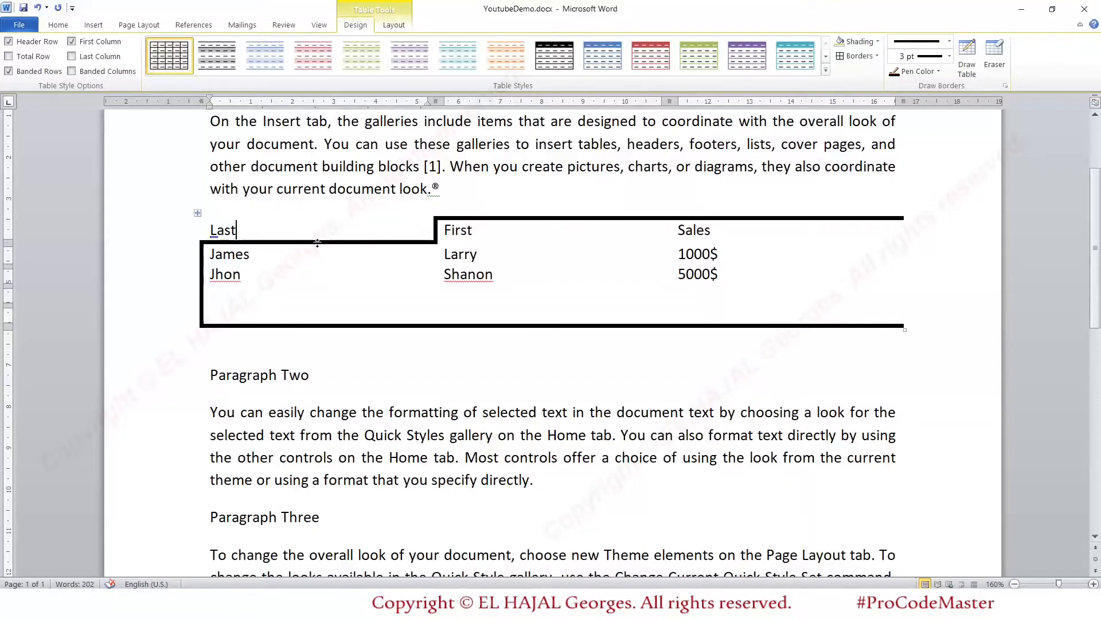
{"action": "left_click", "coordinate": [274, 218]}
{"action": "left_click", "coordinate": [282, 231]}
Select all the table's cells and center their text both horizontally and vertically.
{"action": "left_click_drag", "start_coordinate": [286, 232], "coordinate": [737, 314]}
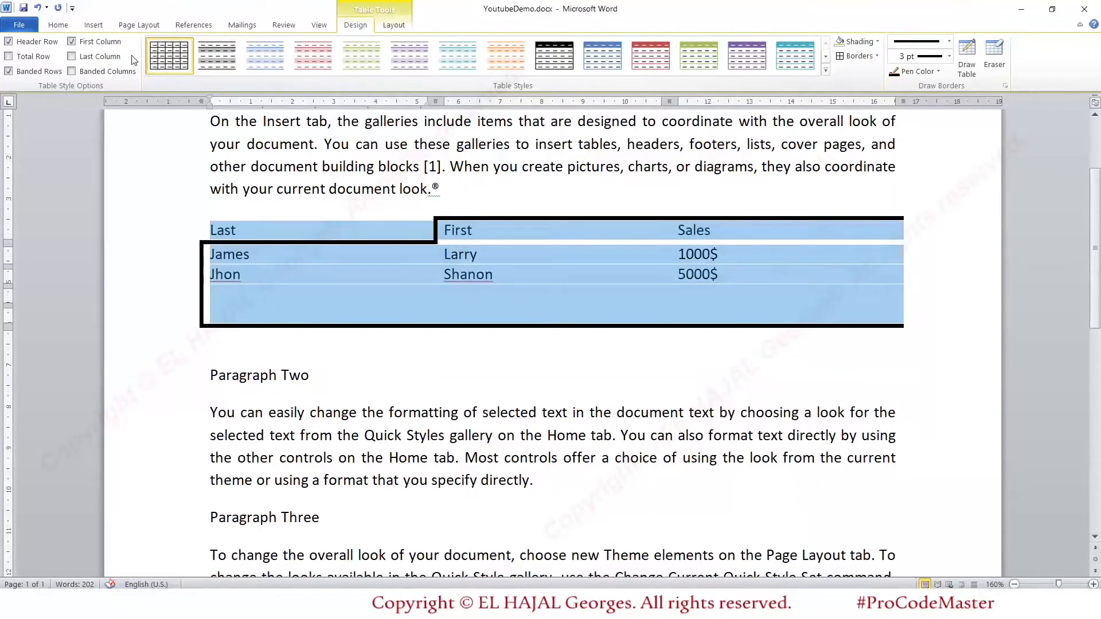
{"action": "left_click", "coordinate": [394, 24]}
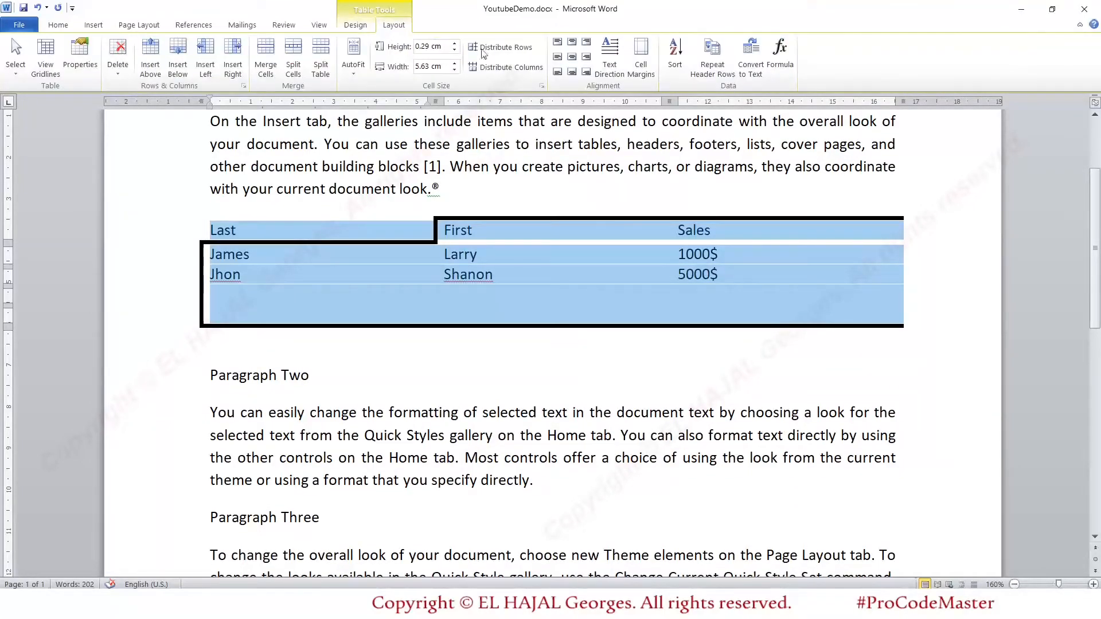
{"action": "left_click", "coordinate": [571, 56]}
{"action": "left_click", "coordinate": [606, 227]}
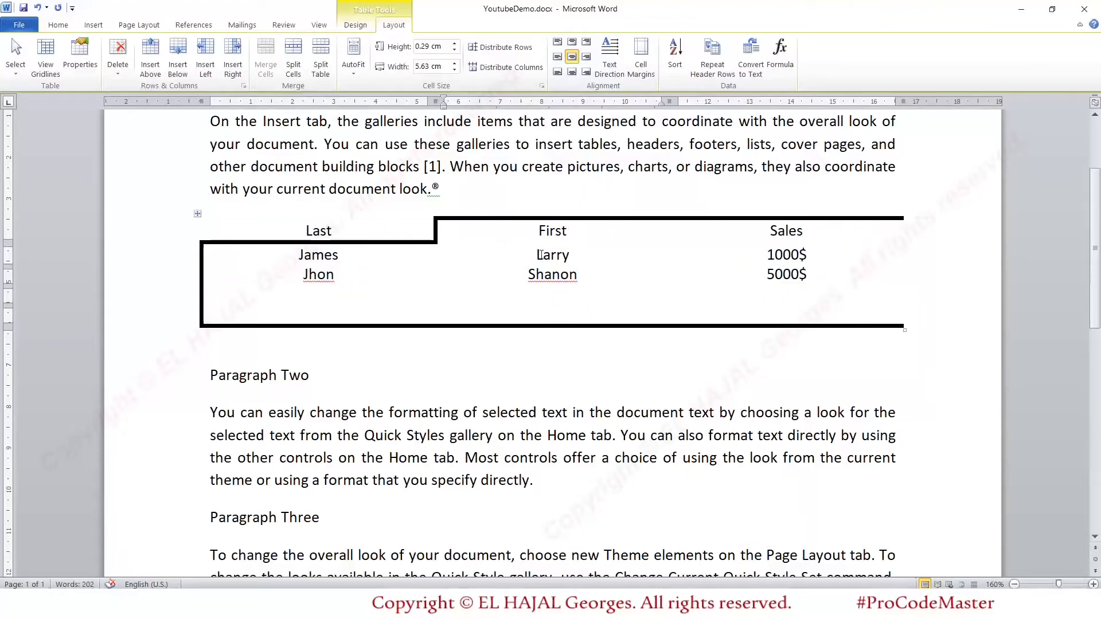
Select the 5000$ value in the Sales column and choose the Custom setting in its Borders and Shading options.
{"action": "left_click_drag", "start_coordinate": [510, 274], "coordinate": [551, 276]}
{"action": "left_click", "coordinate": [518, 304]}
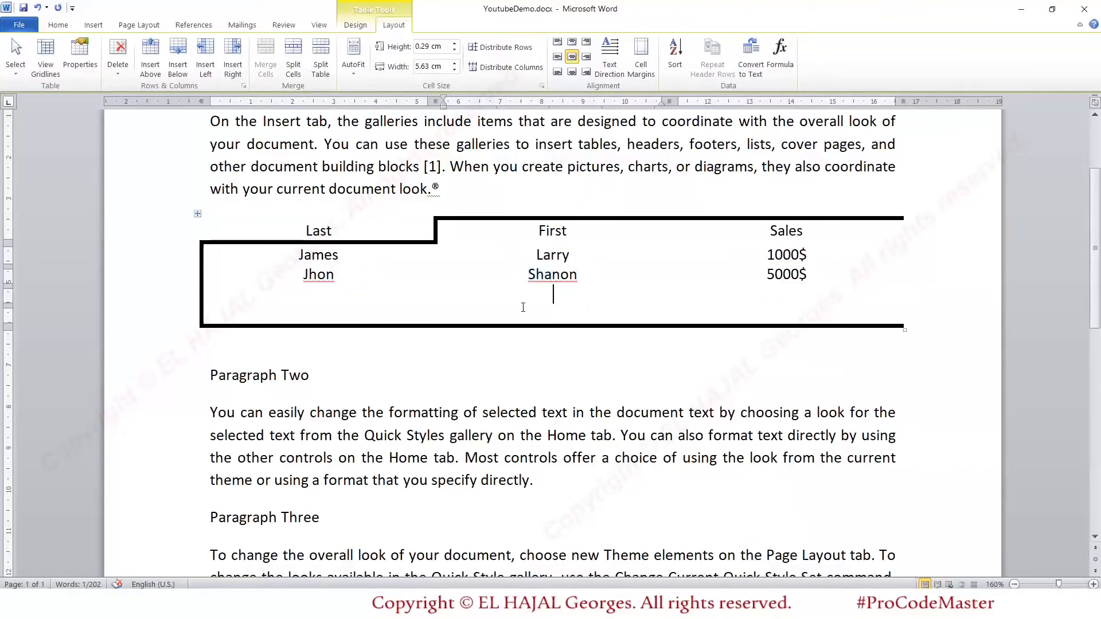
{"action": "left_click_drag", "start_coordinate": [758, 277], "coordinate": [808, 276]}
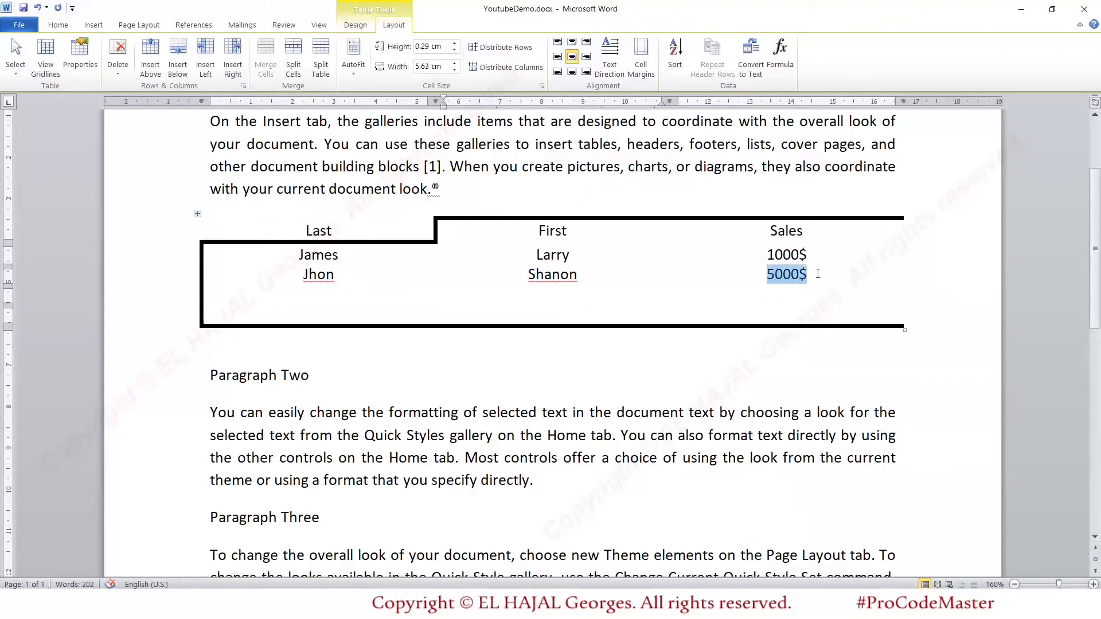
{"action": "right_click", "coordinate": [796, 282]}
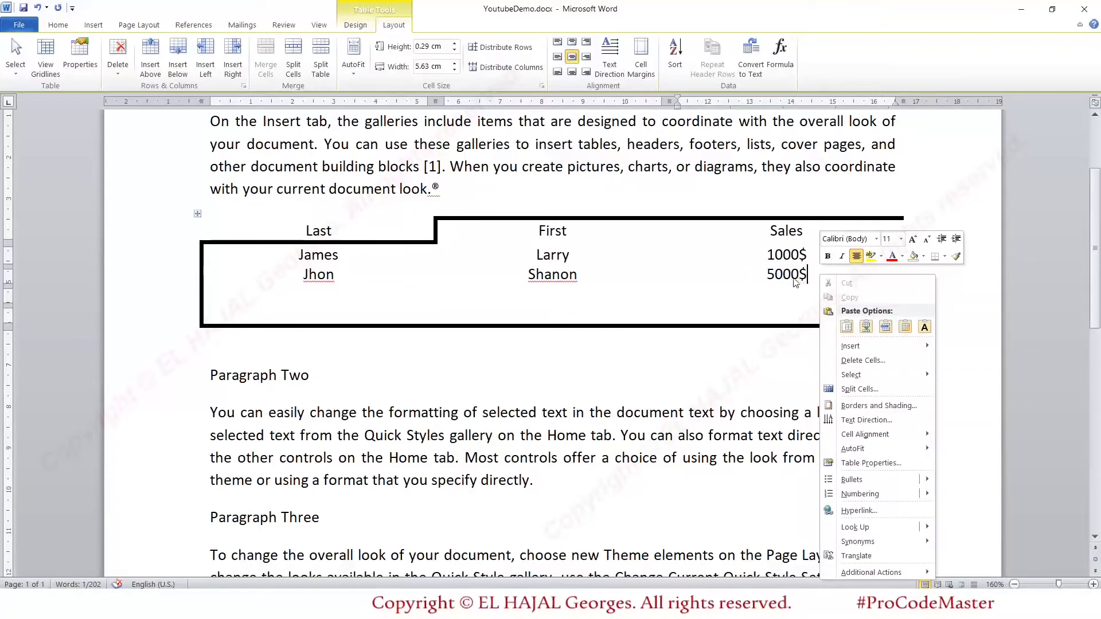
{"action": "left_click", "coordinate": [762, 276]}
{"action": "left_click_drag", "start_coordinate": [762, 276], "coordinate": [807, 275]}
{"action": "right_click", "coordinate": [798, 274]}
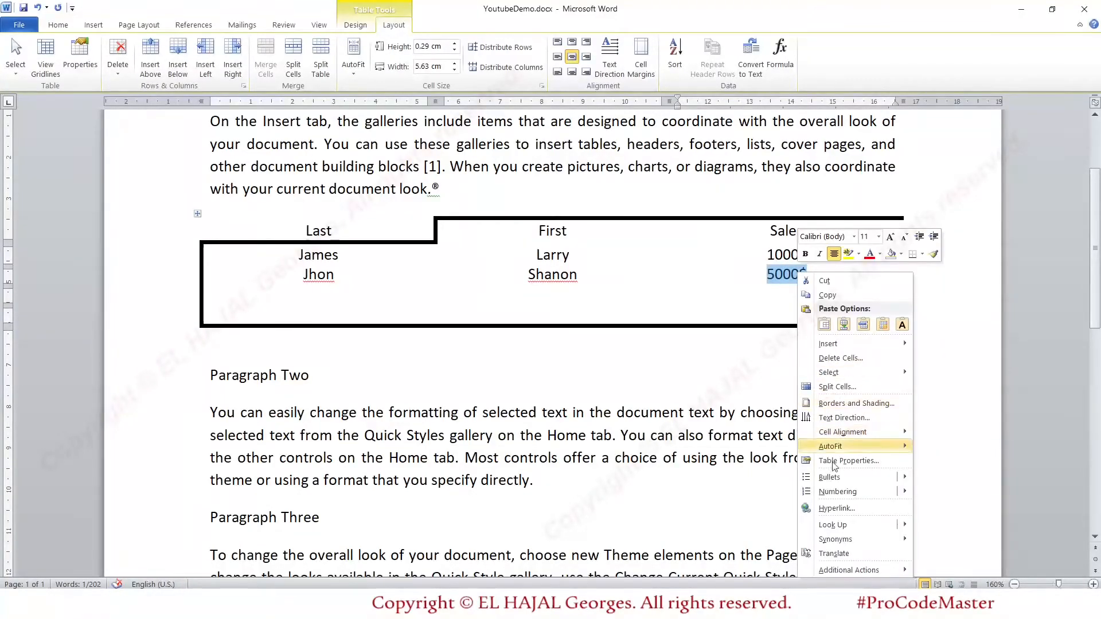
{"action": "left_click", "coordinate": [843, 403]}
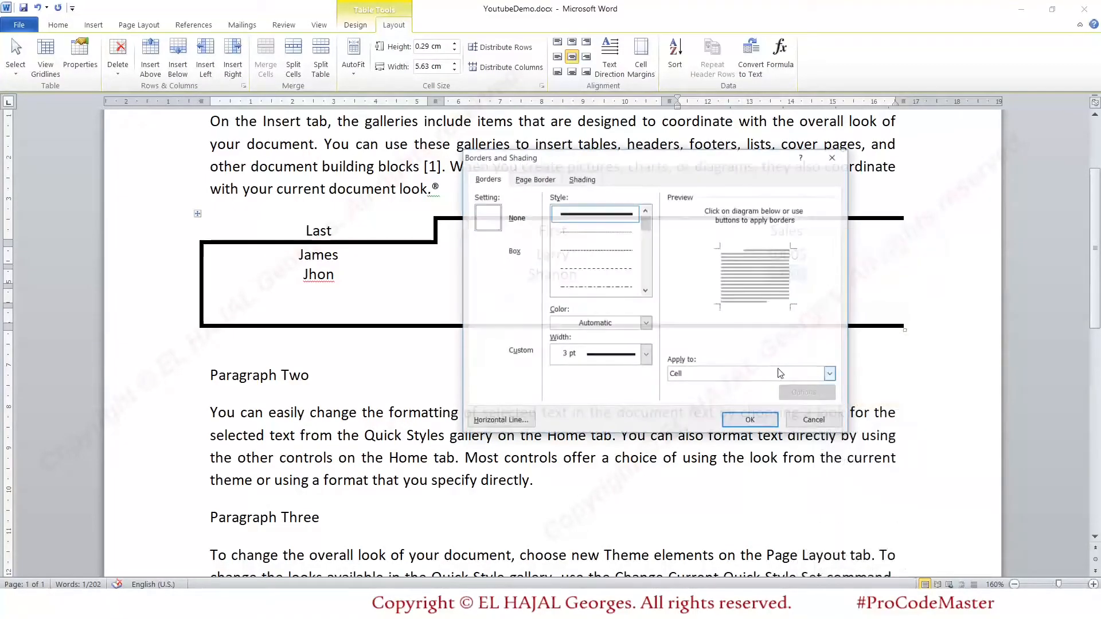
{"action": "left_click", "coordinate": [484, 355]}
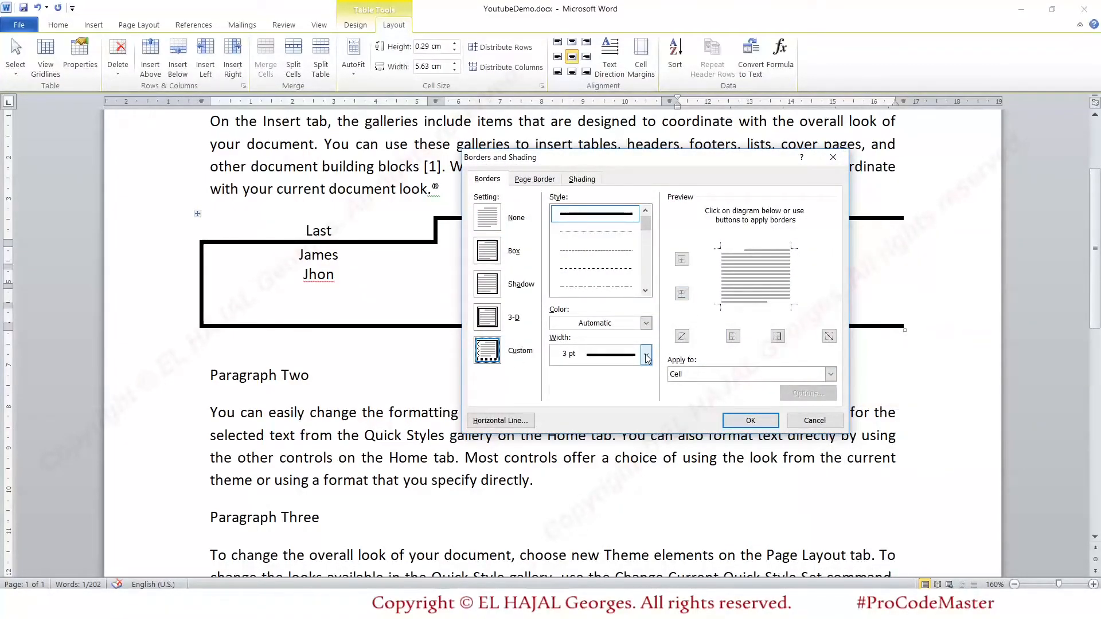
Apply a ¾ pt double wavy line to the left and top borders of the 5000$ cell.
{"action": "left_click_drag", "start_coordinate": [646, 219], "coordinate": [644, 271]}
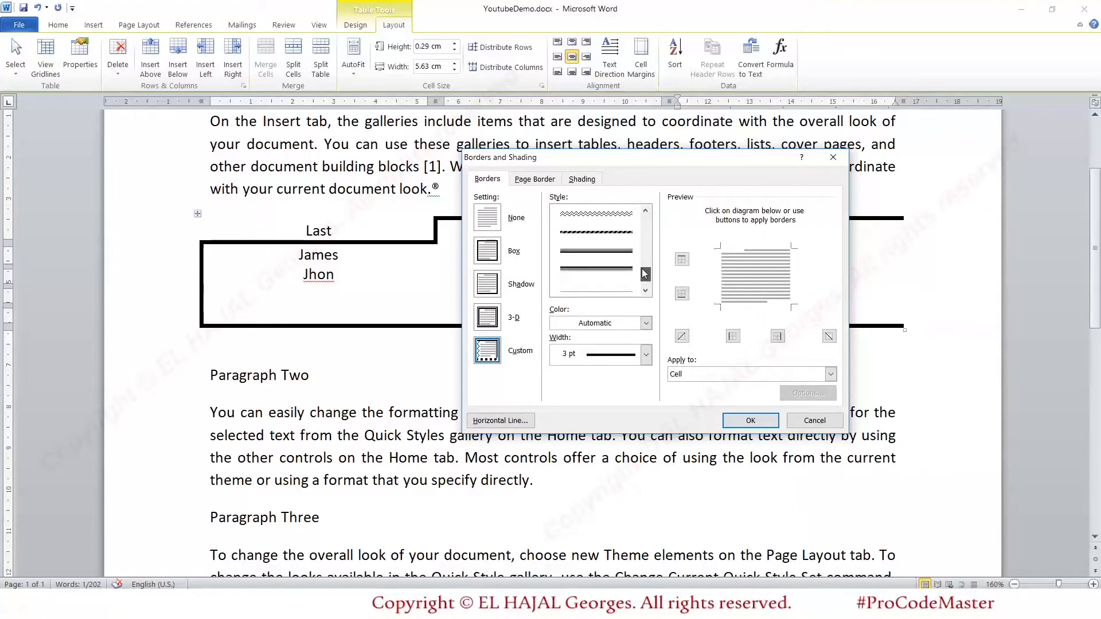
{"action": "left_click", "coordinate": [613, 219]}
{"action": "left_click", "coordinate": [724, 289]}
{"action": "left_click", "coordinate": [743, 256]}
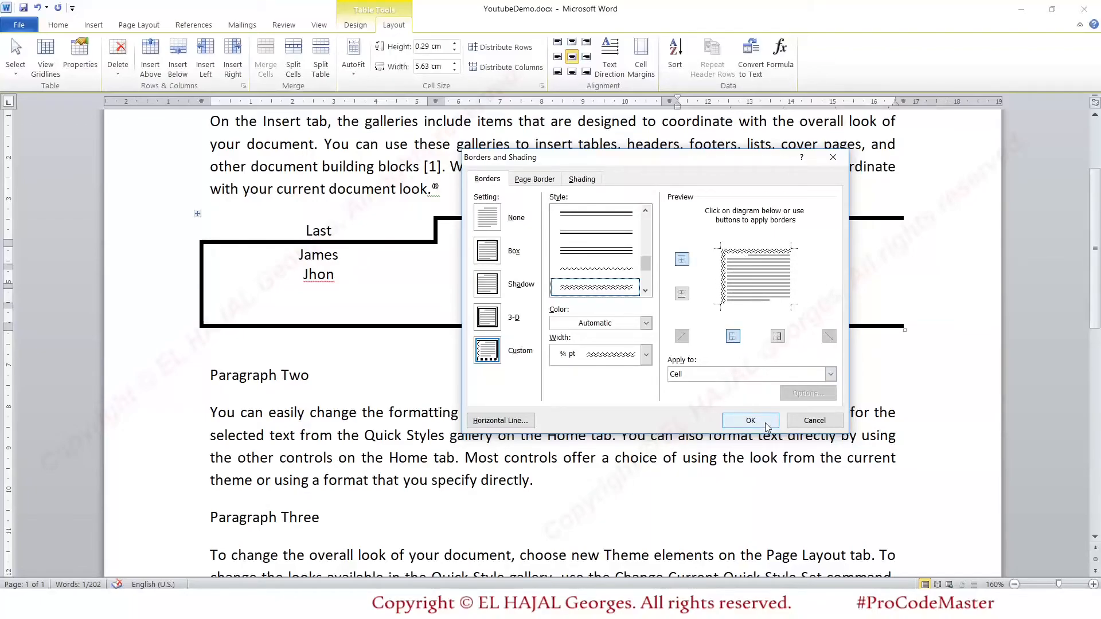
{"action": "left_click", "coordinate": [750, 420]}
{"action": "left_click", "coordinate": [740, 354]}
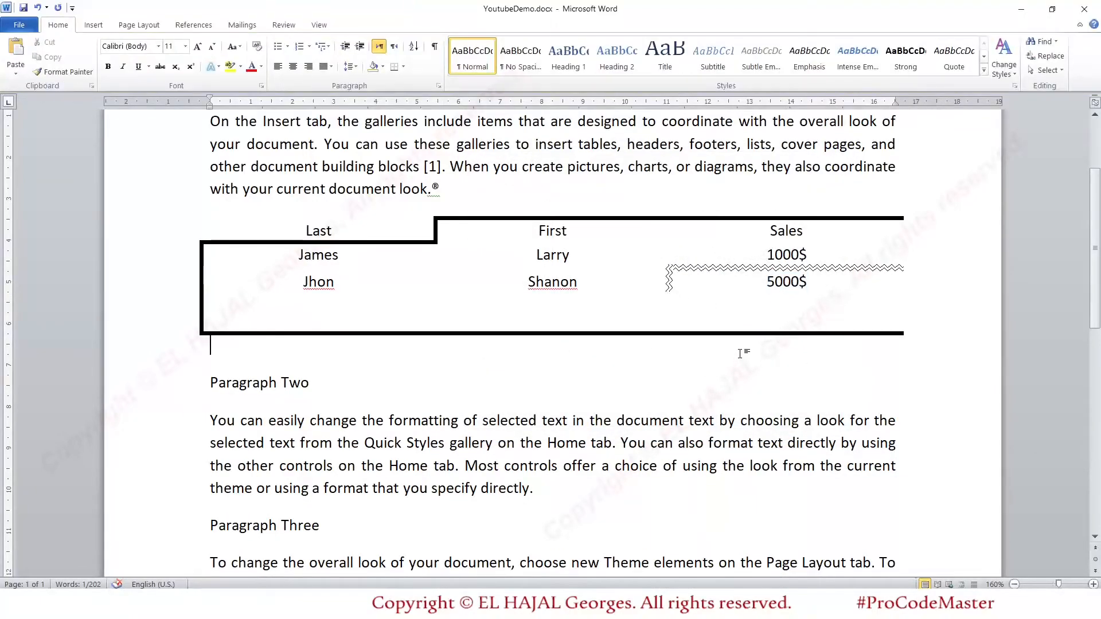